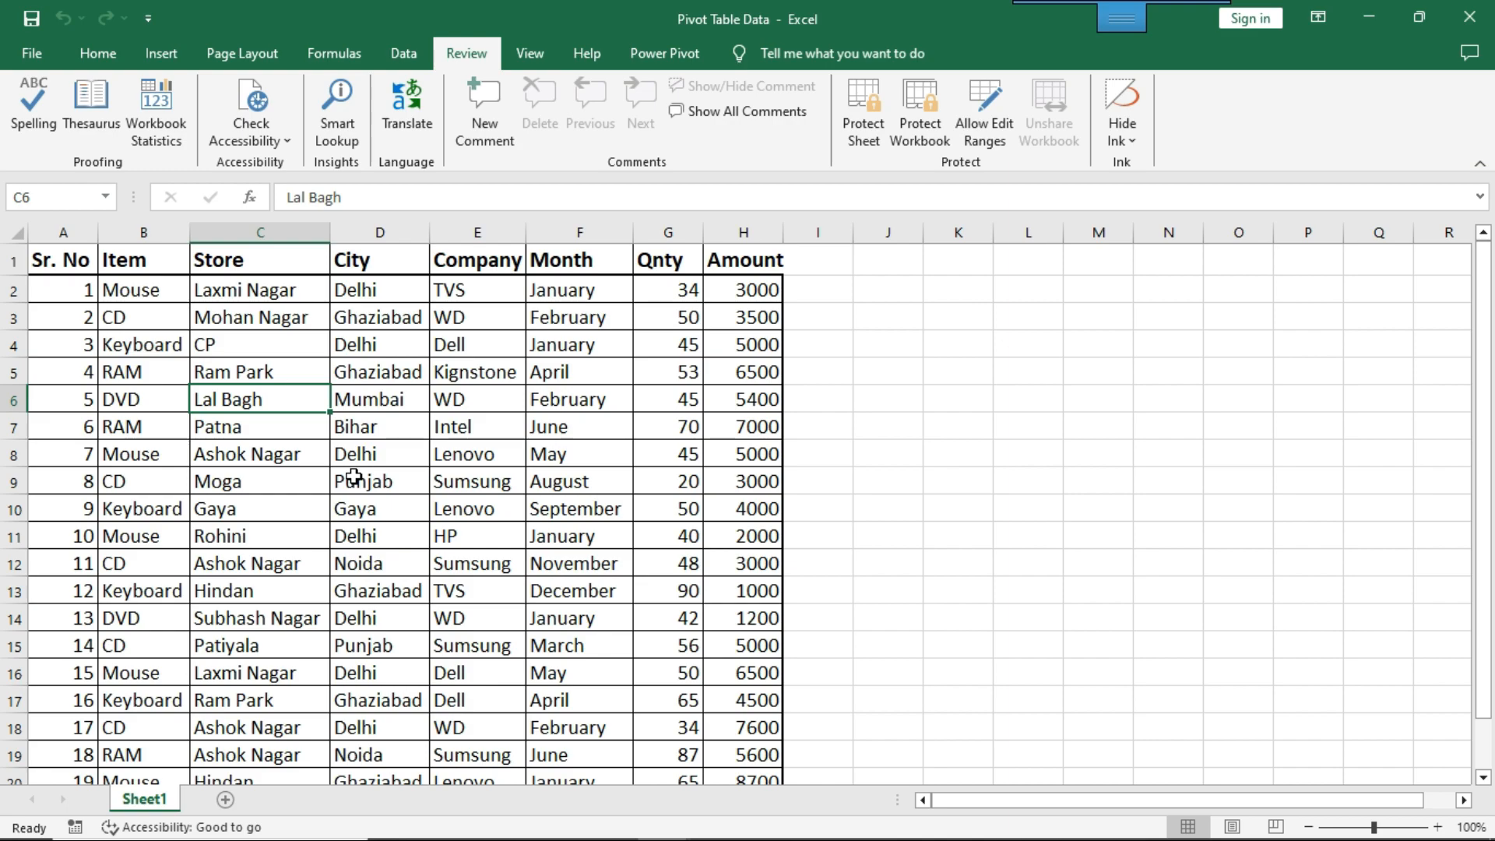
Misspell two items by removing the last letter, leaving "Mous" in cell B2 and "Keyboar" in cell B4.
click(170, 294)
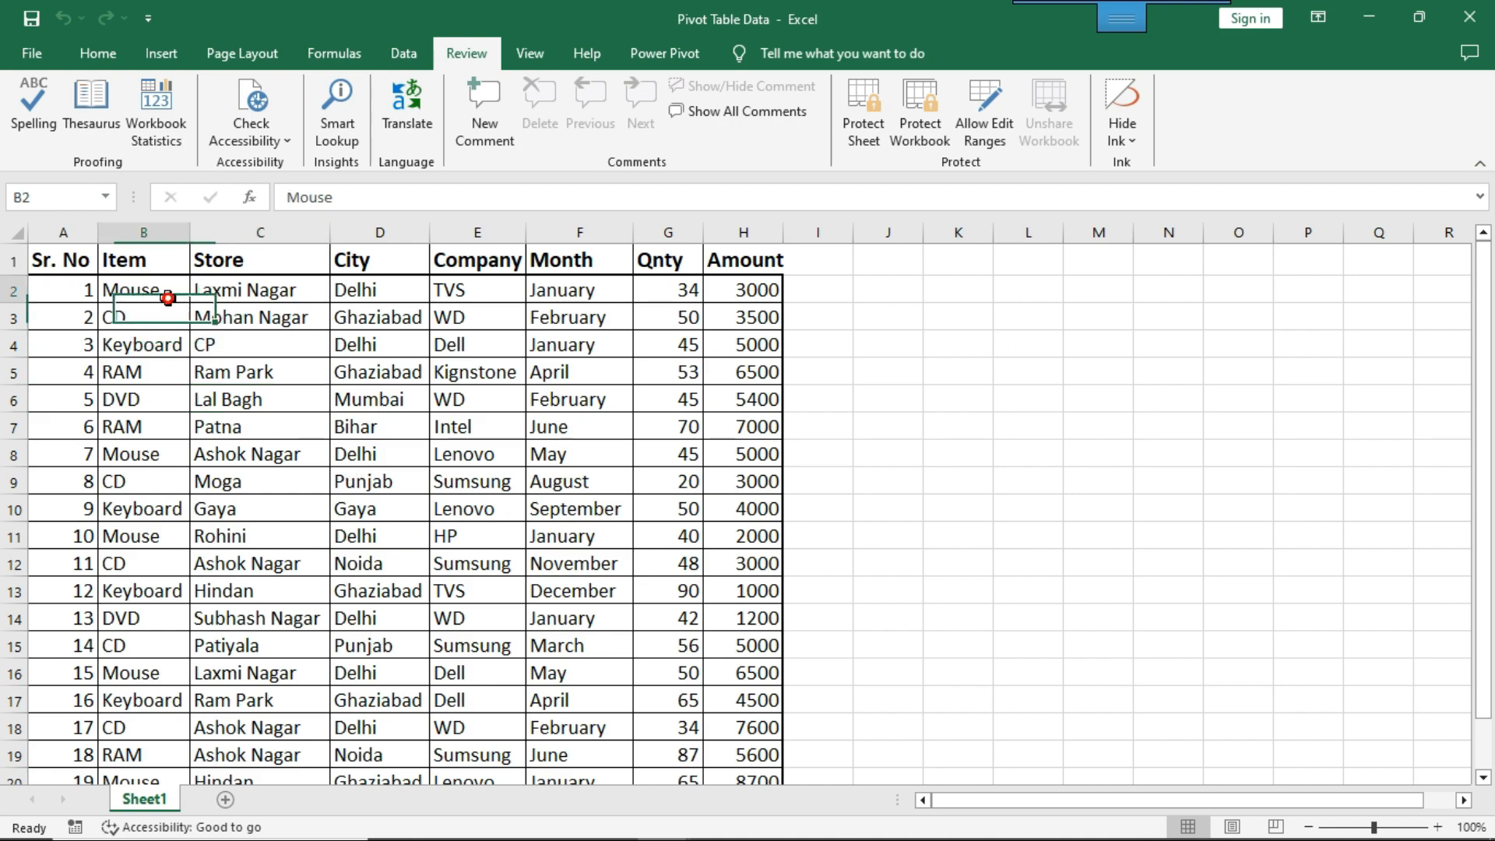
double_click(170, 295)
key(BackSpace)
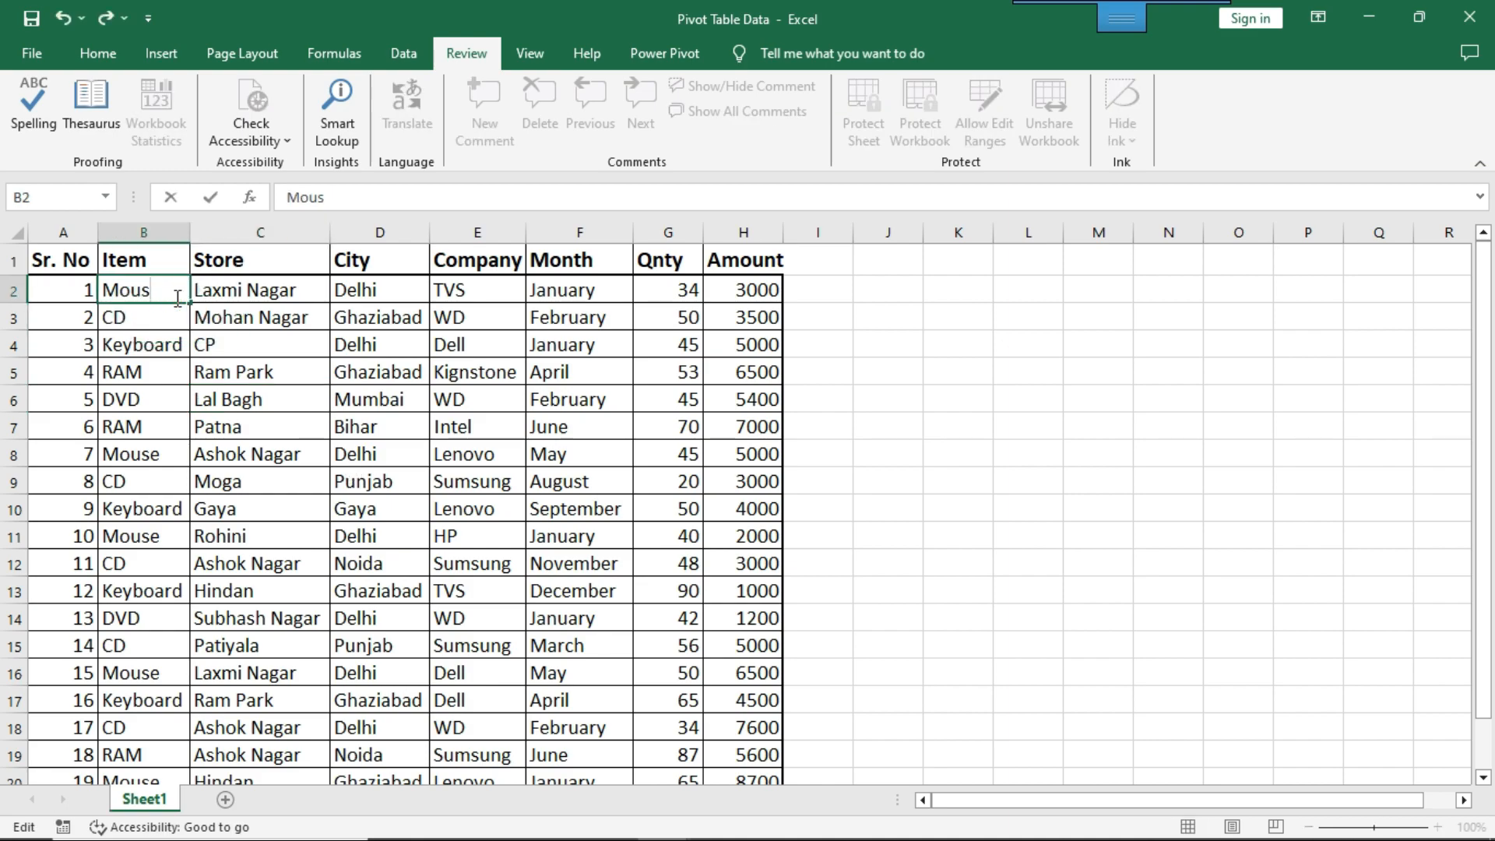
click(187, 348)
double_click(187, 348)
key(BackSpace)
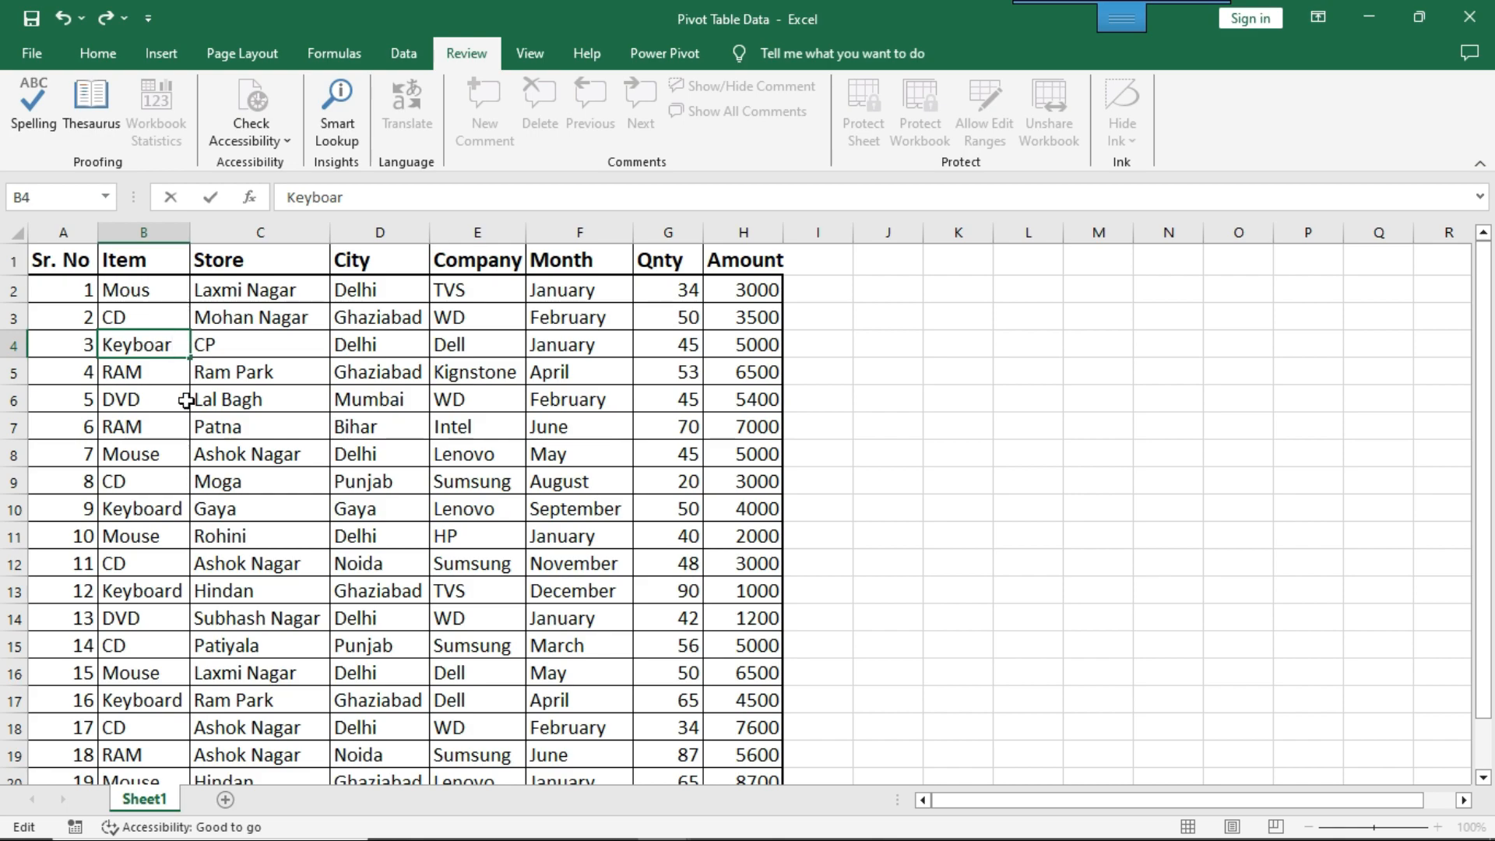
click(167, 669)
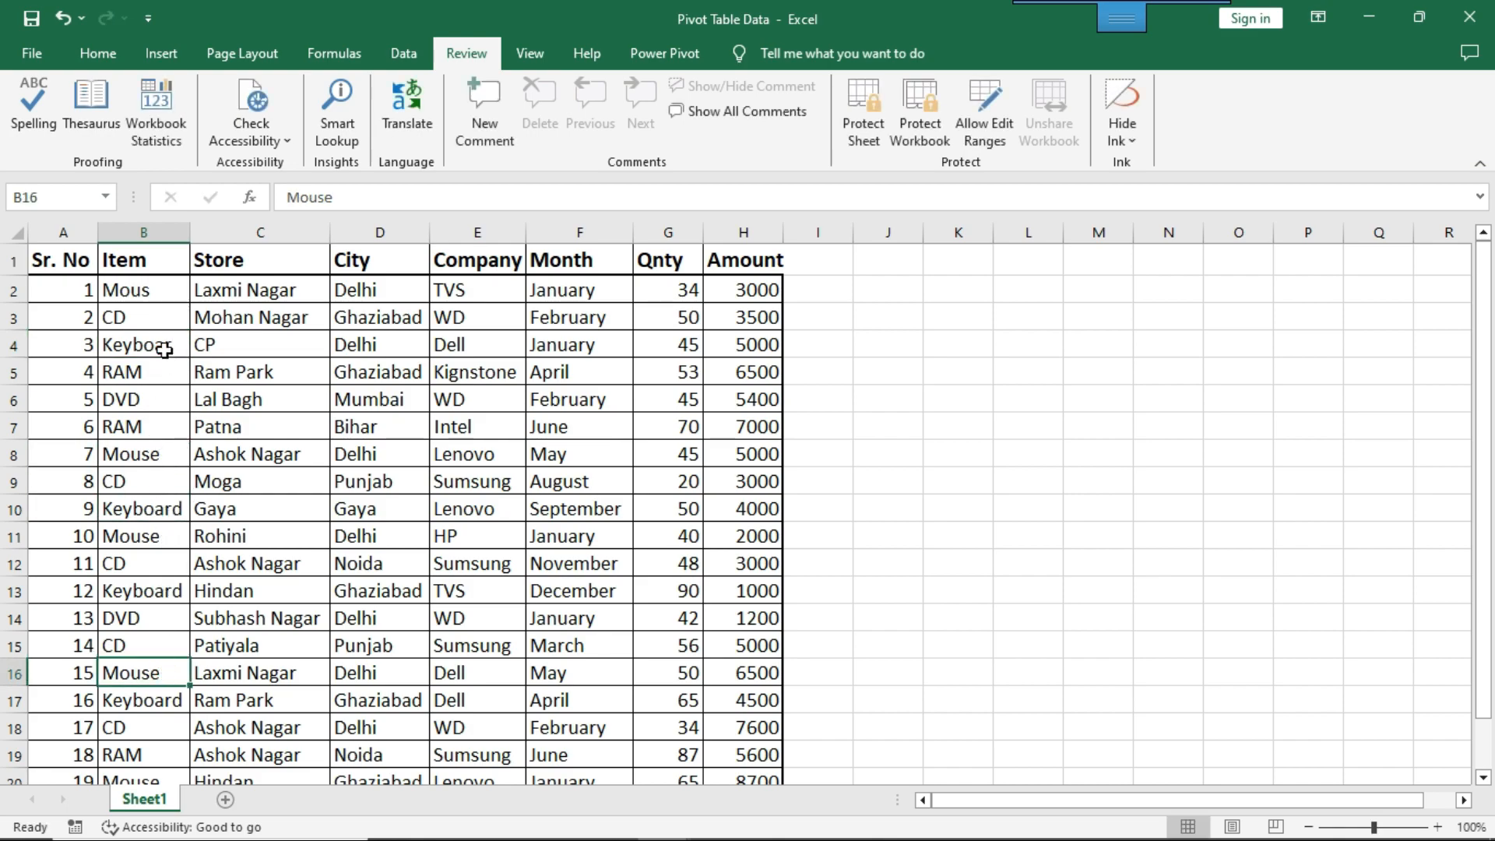
Run the spelling check from cell B2 and replace "Mous" with the suggestion "Mouse".
click(164, 297)
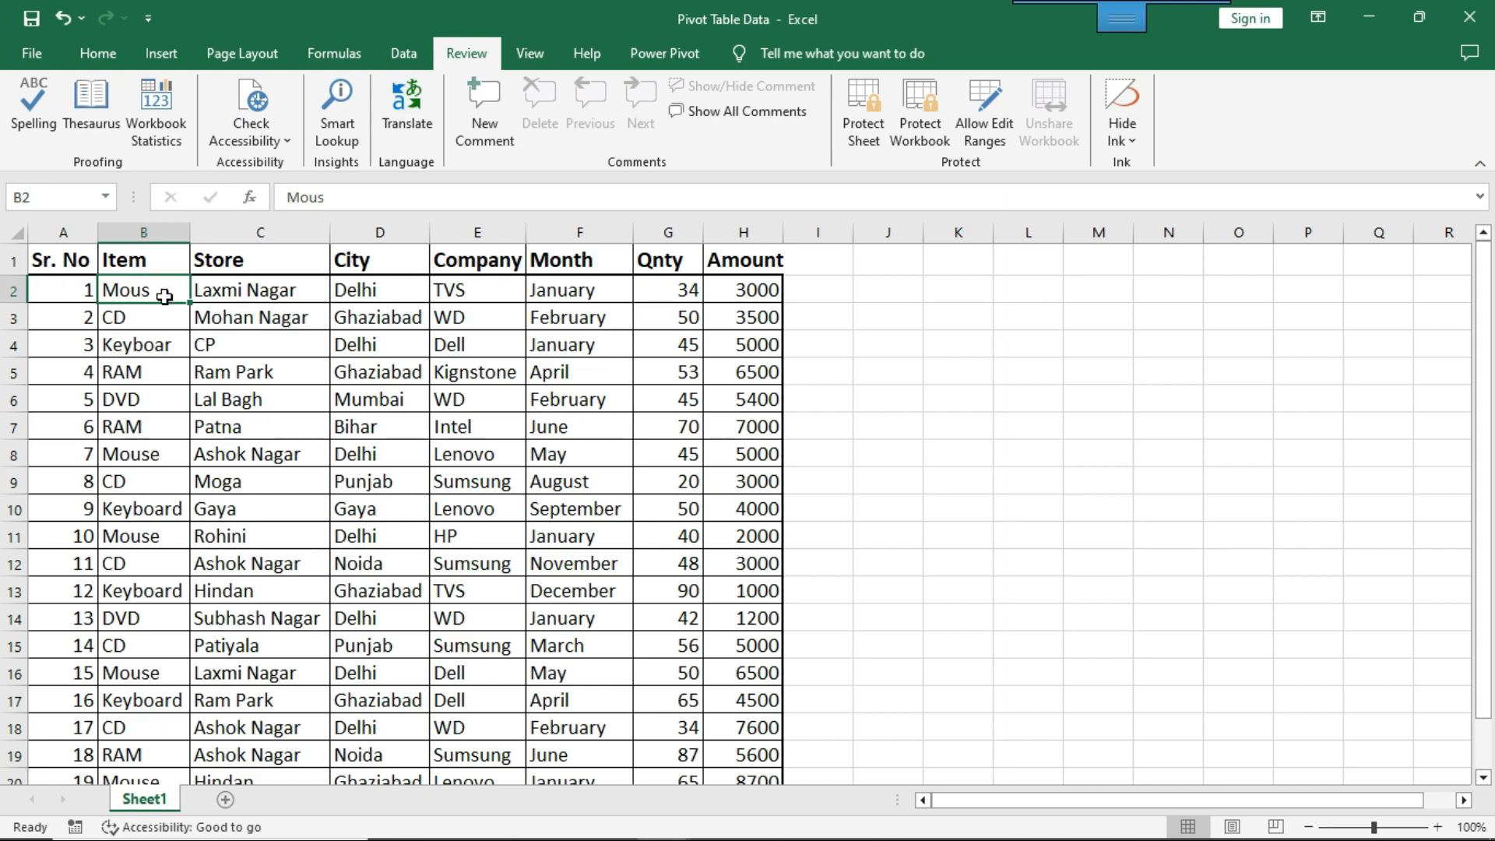
click(25, 107)
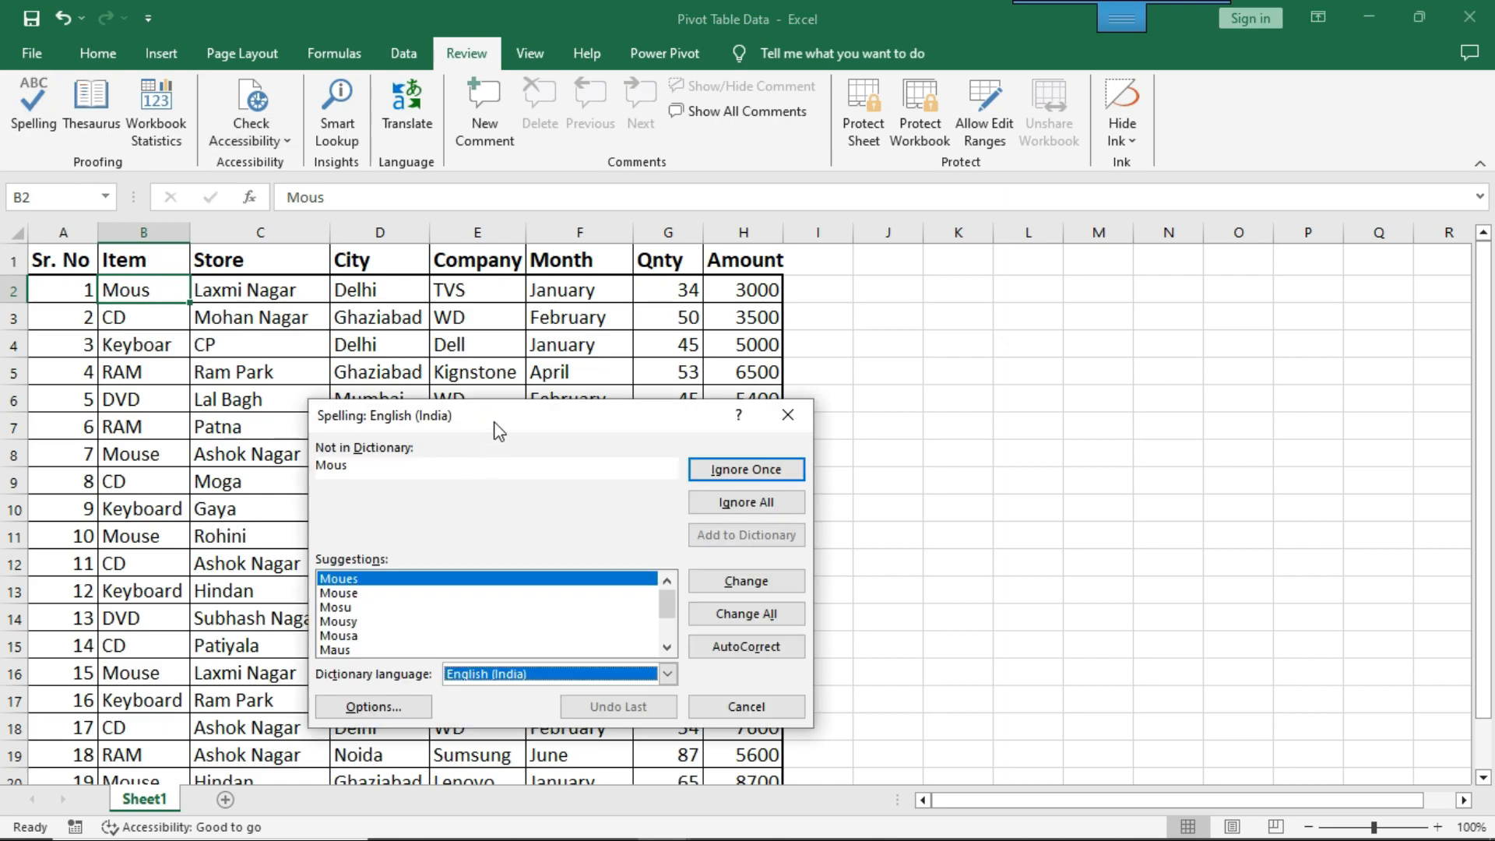
drag(515, 416, 563, 362)
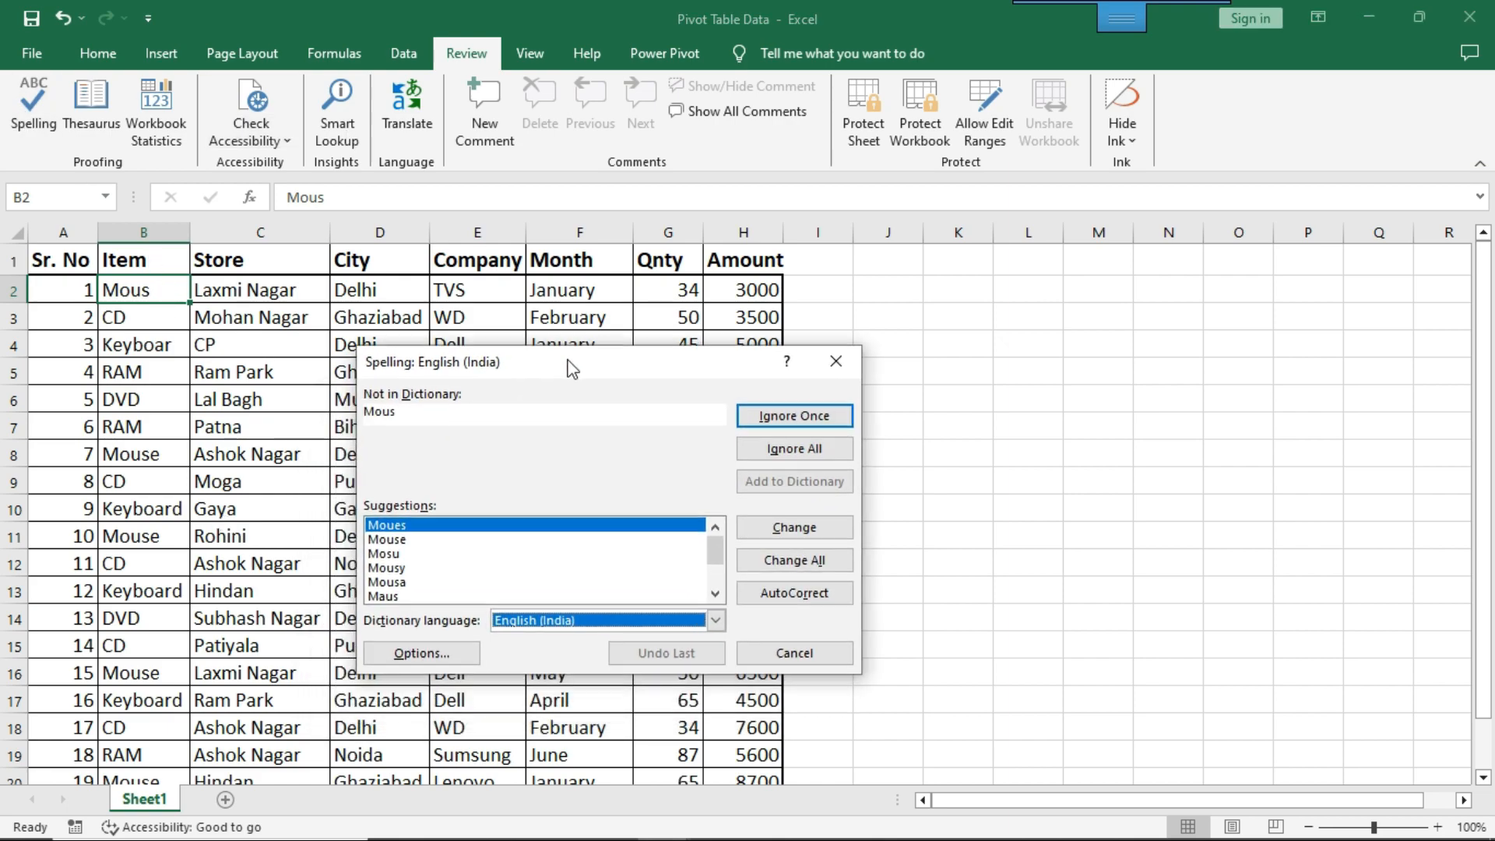
click(414, 540)
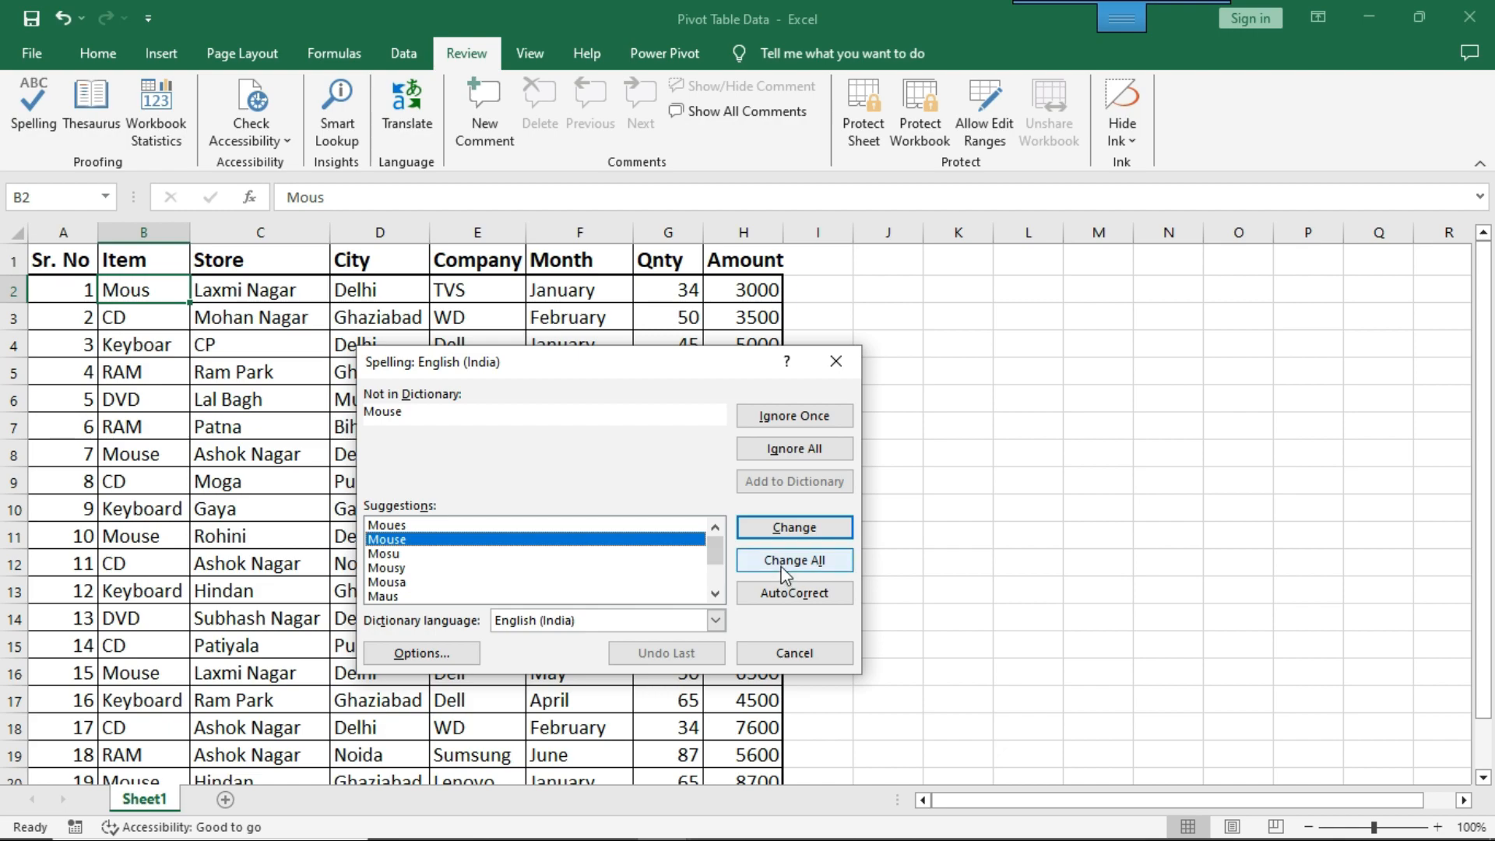
click(809, 529)
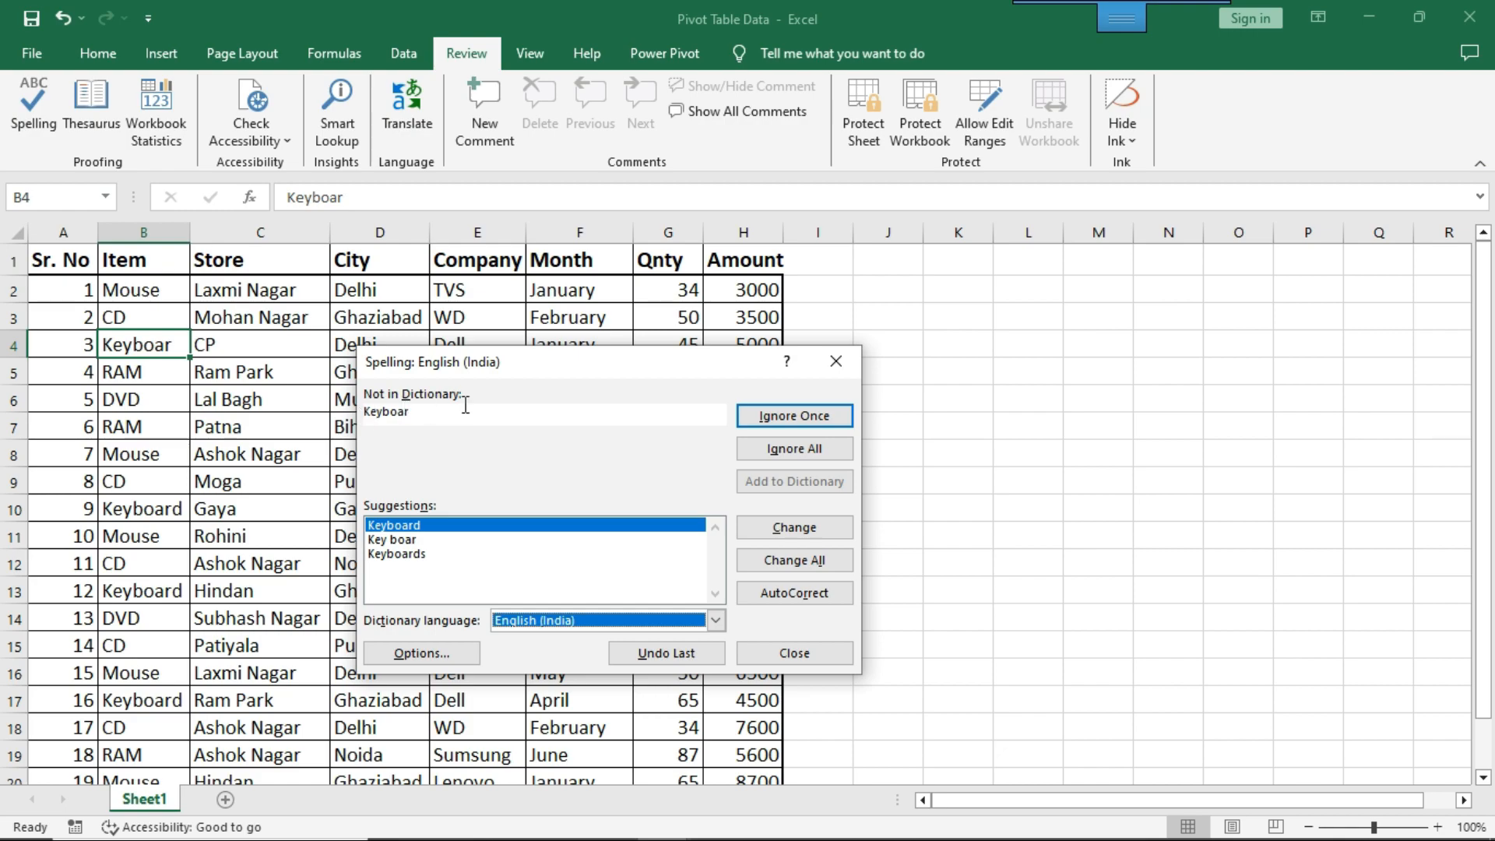
Correct the flagged "Keyboar" to "Keyboard" and "Kignstone" to "Kingstone" in the spelling check.
click(425, 531)
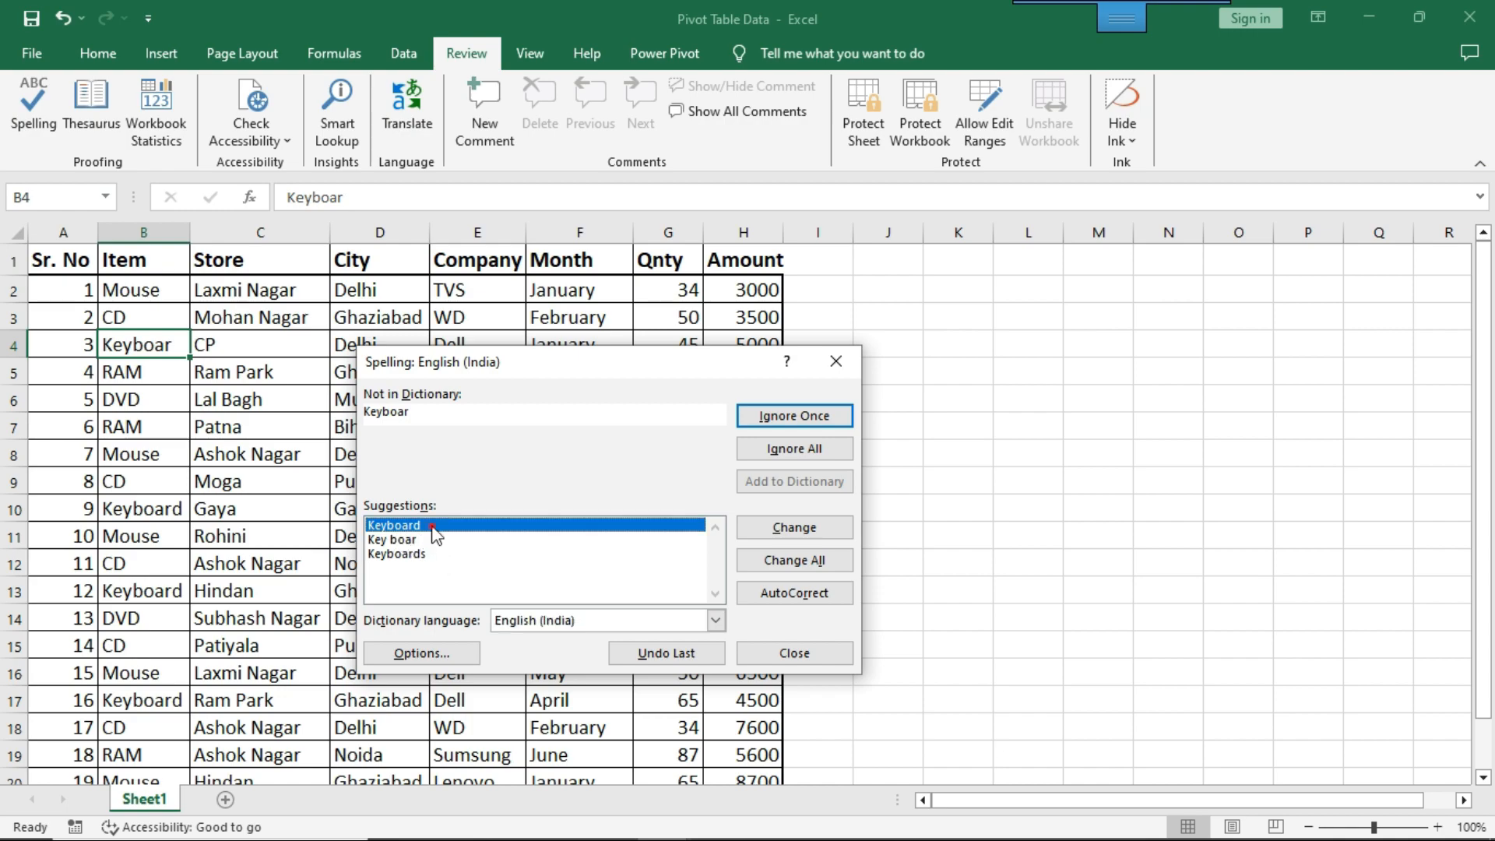
click(774, 534)
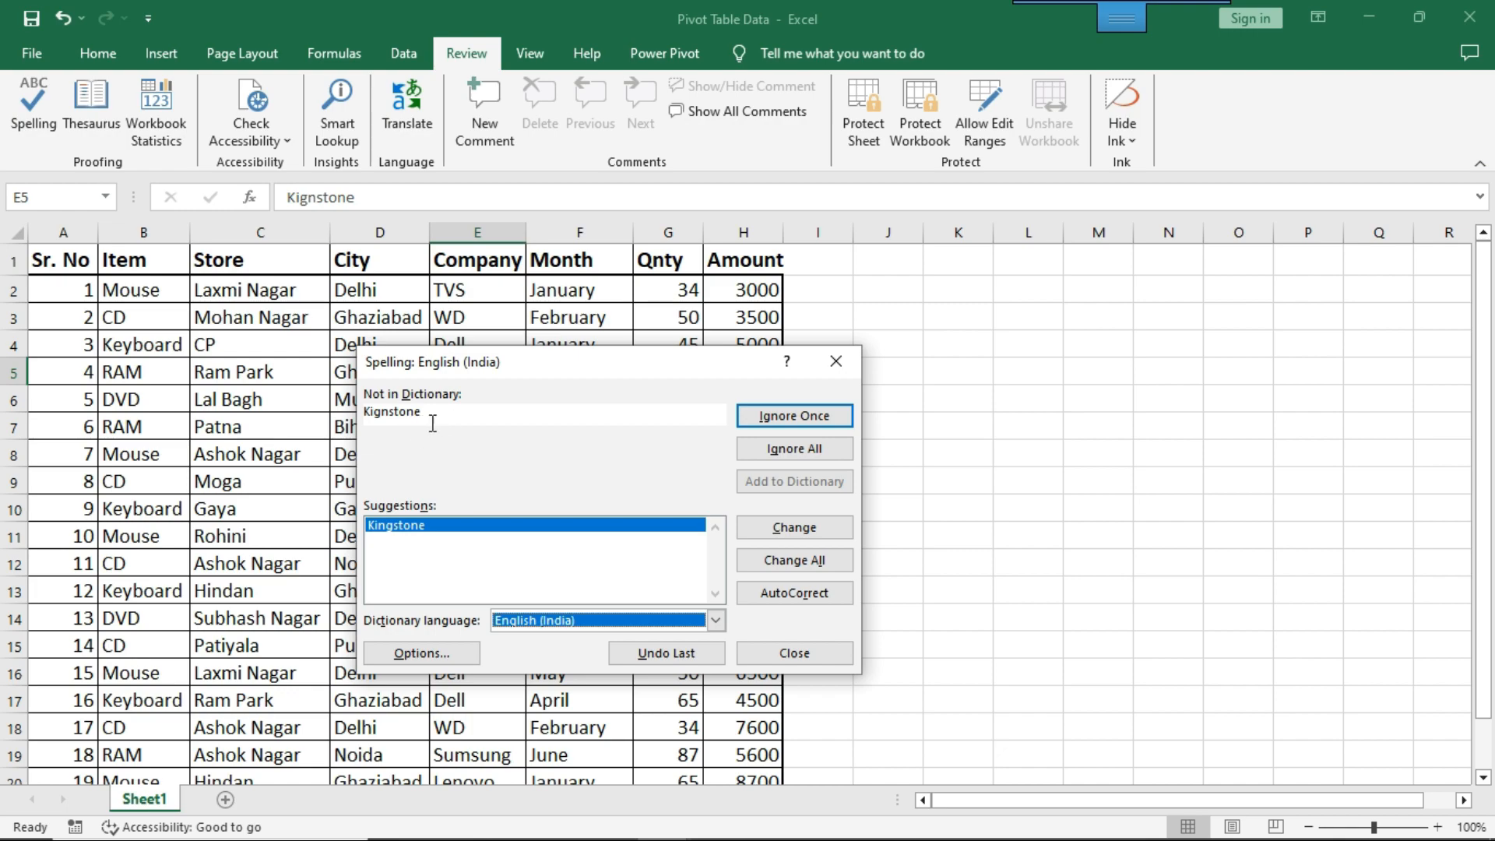
click(784, 531)
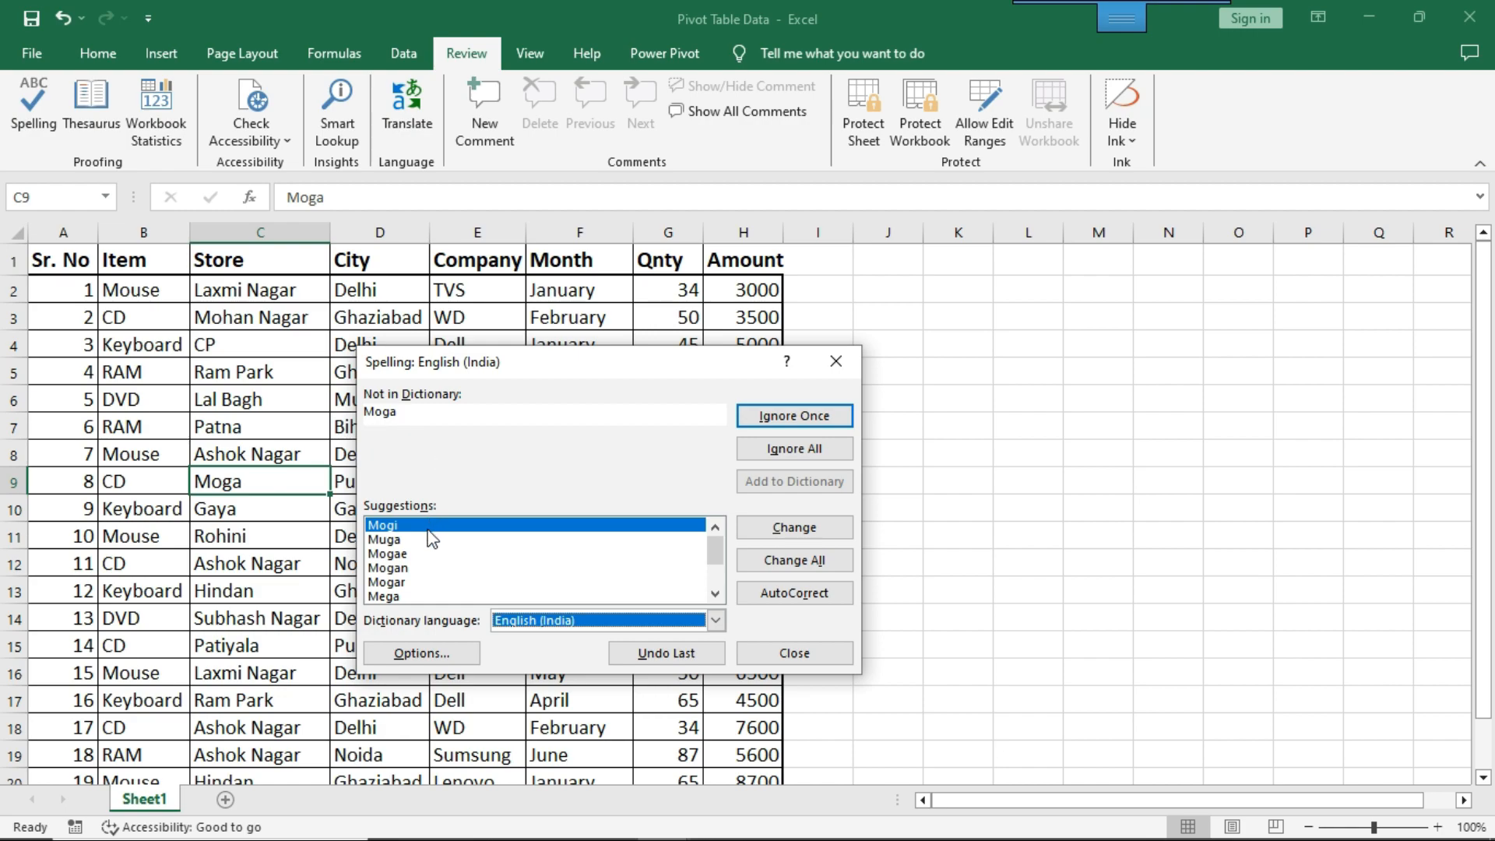
Ignore "Moga" once and change every occurrence of "Sumsung" to "Samsung".
click(797, 422)
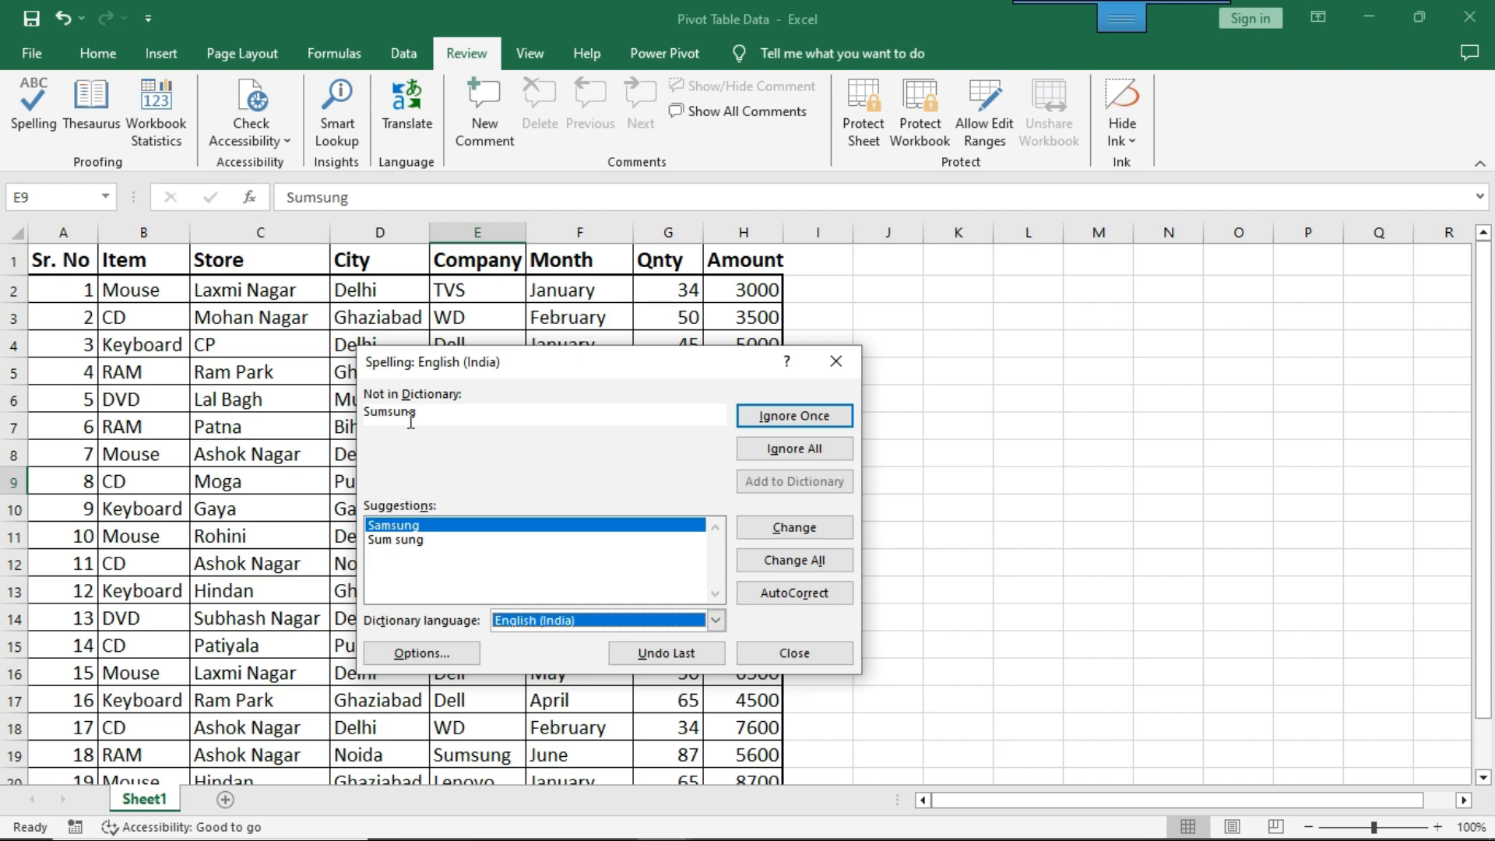
click(794, 528)
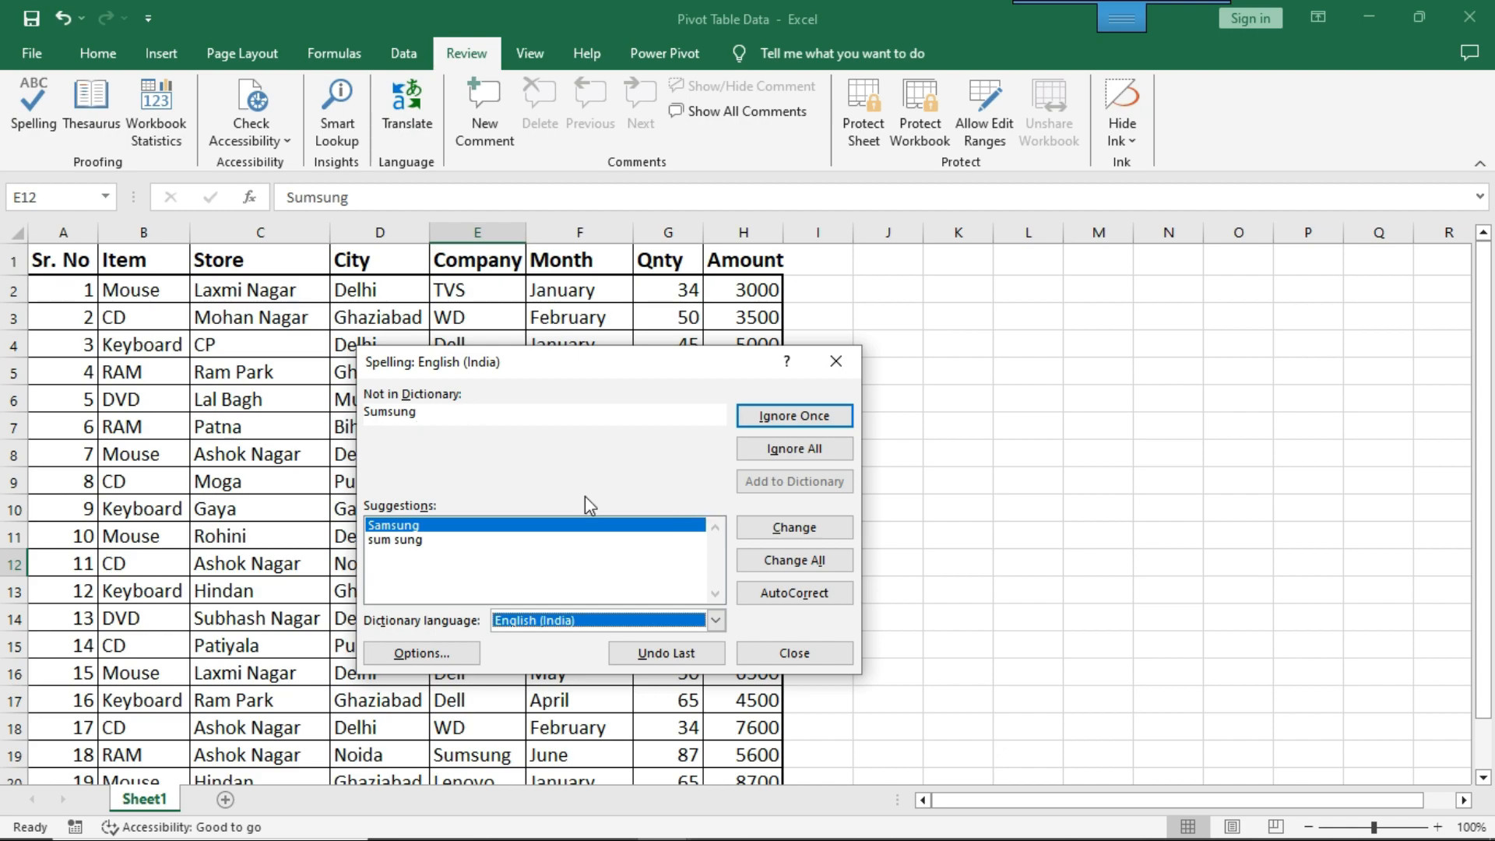
click(794, 561)
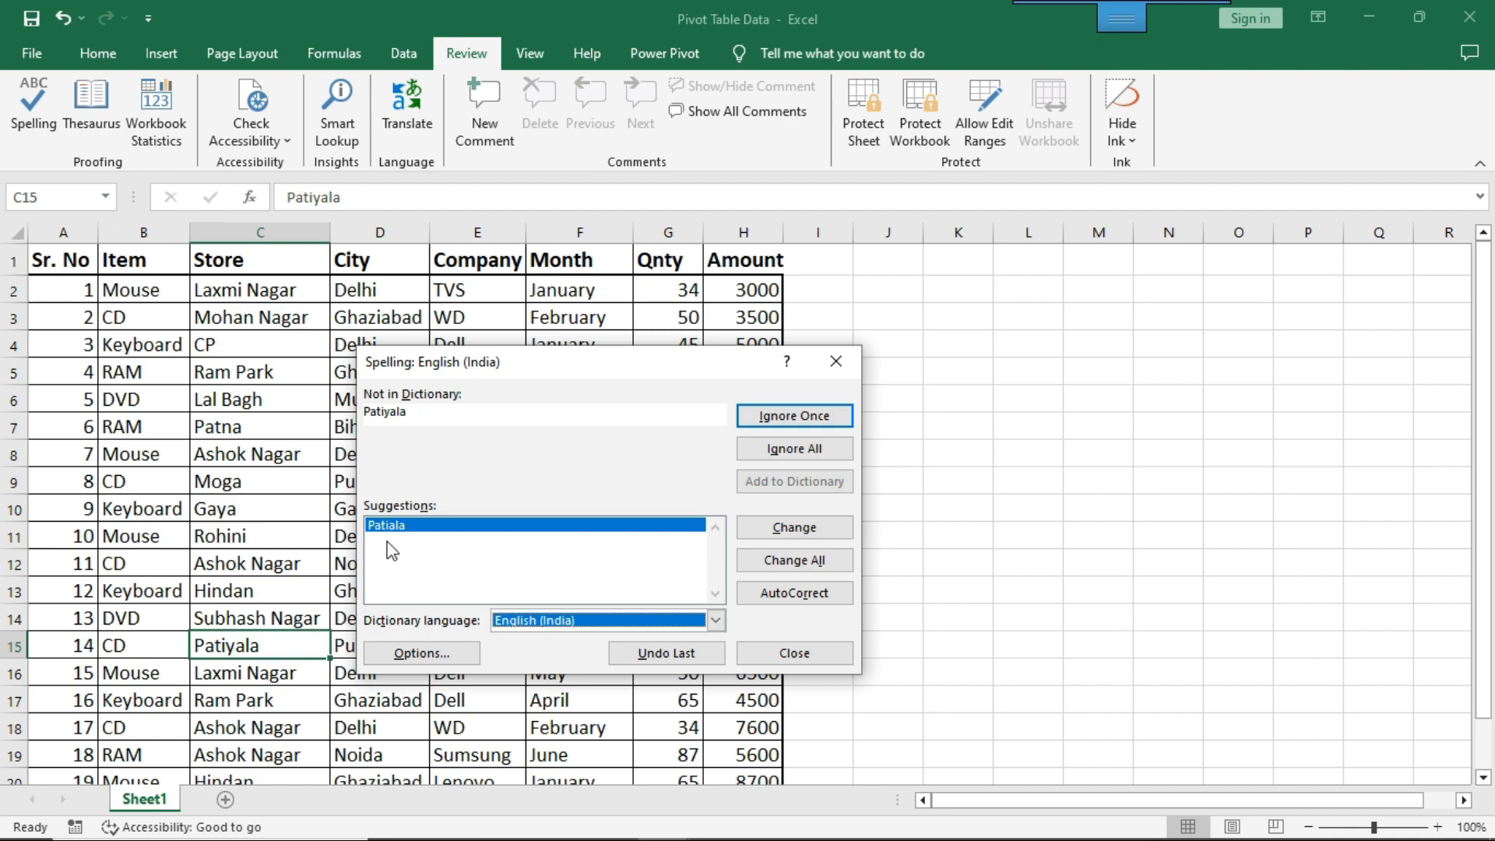
Correct "Patiyala" to "Patiala" and finish the spelling check.
click(801, 533)
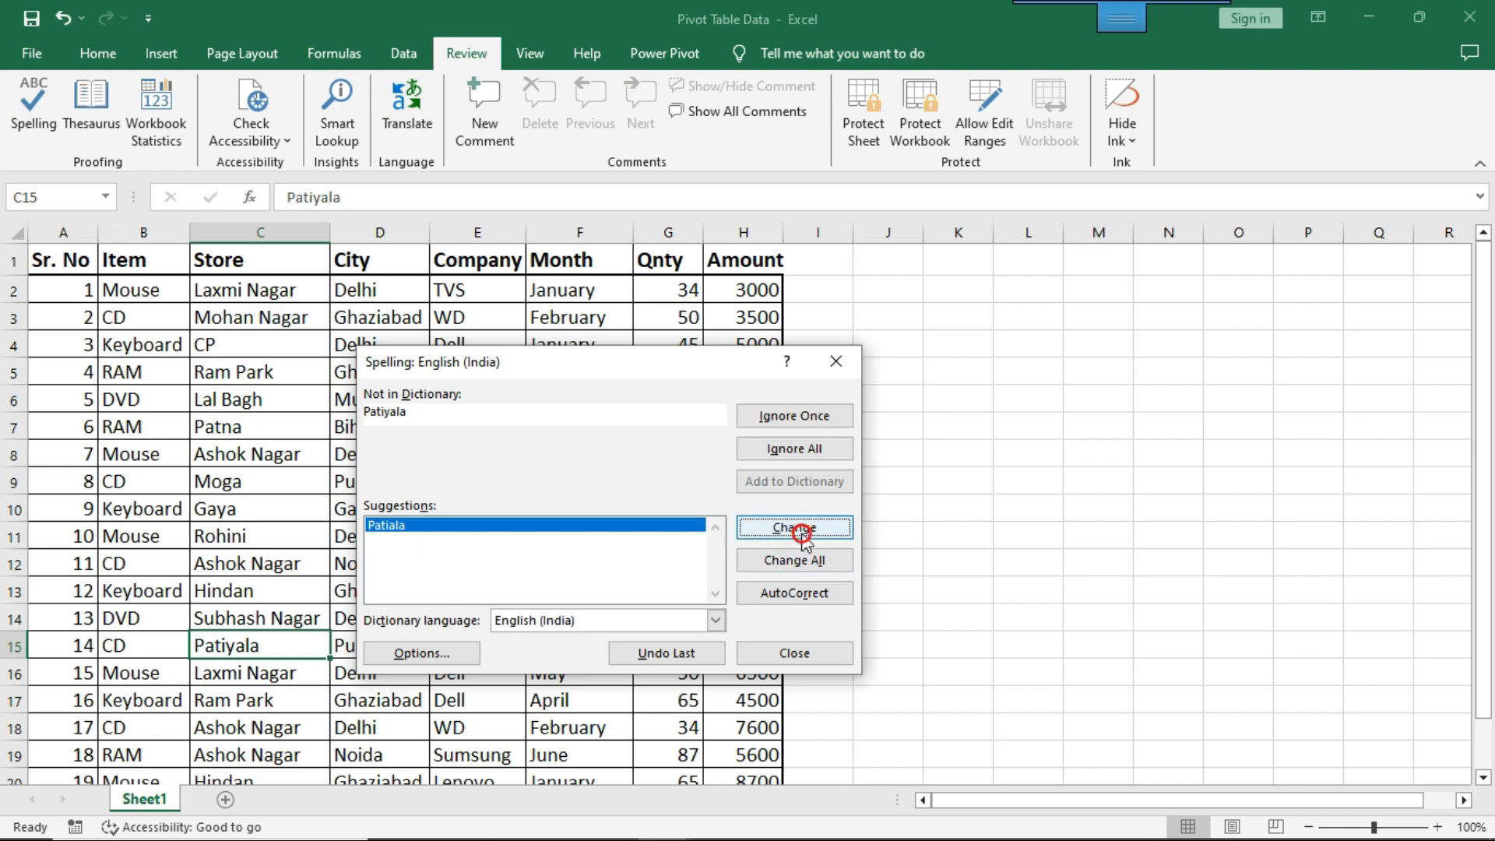
click(706, 492)
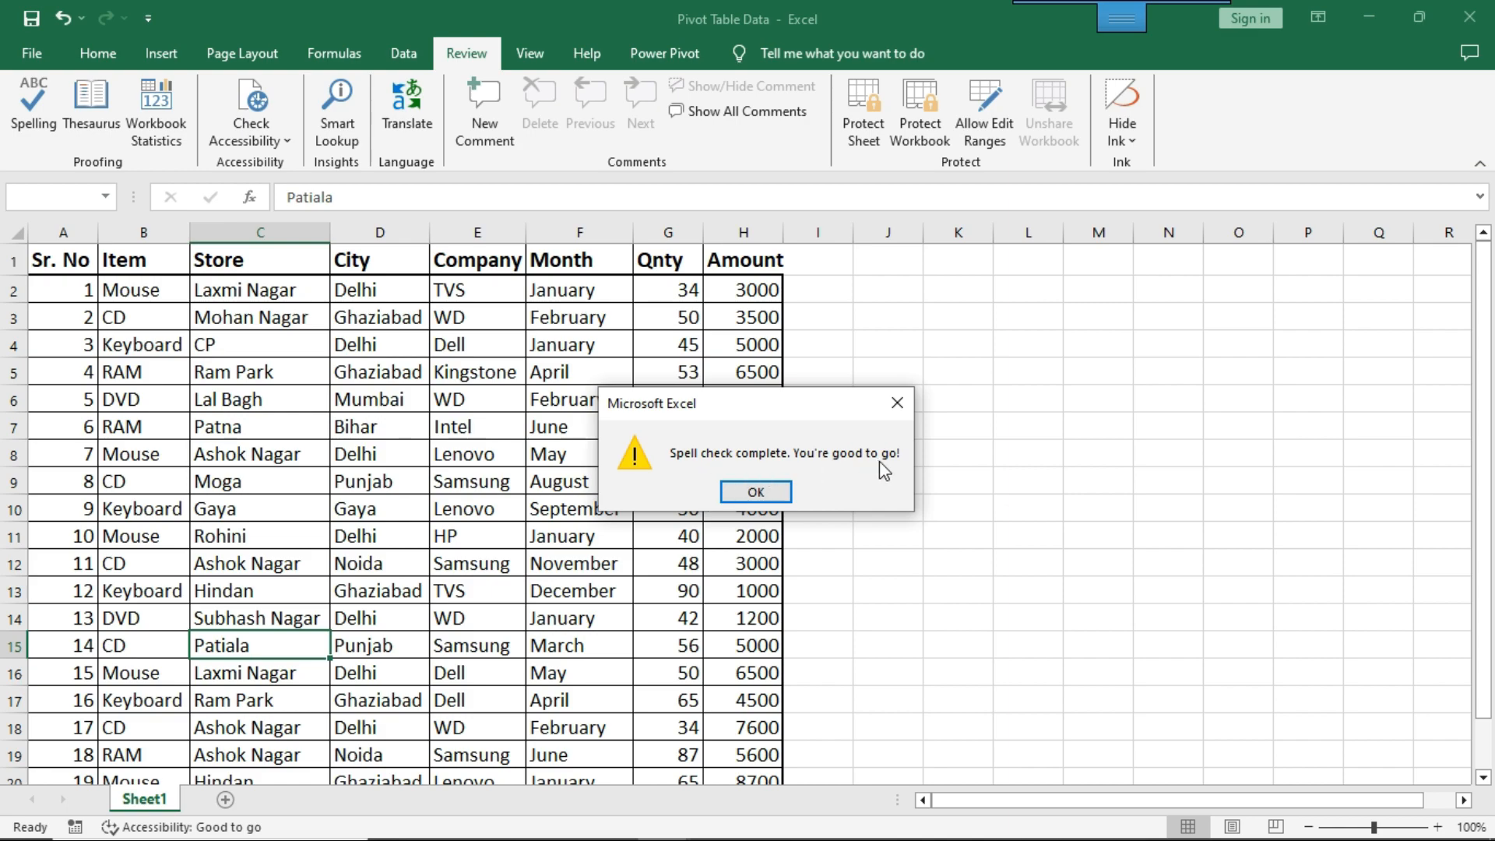
click(781, 492)
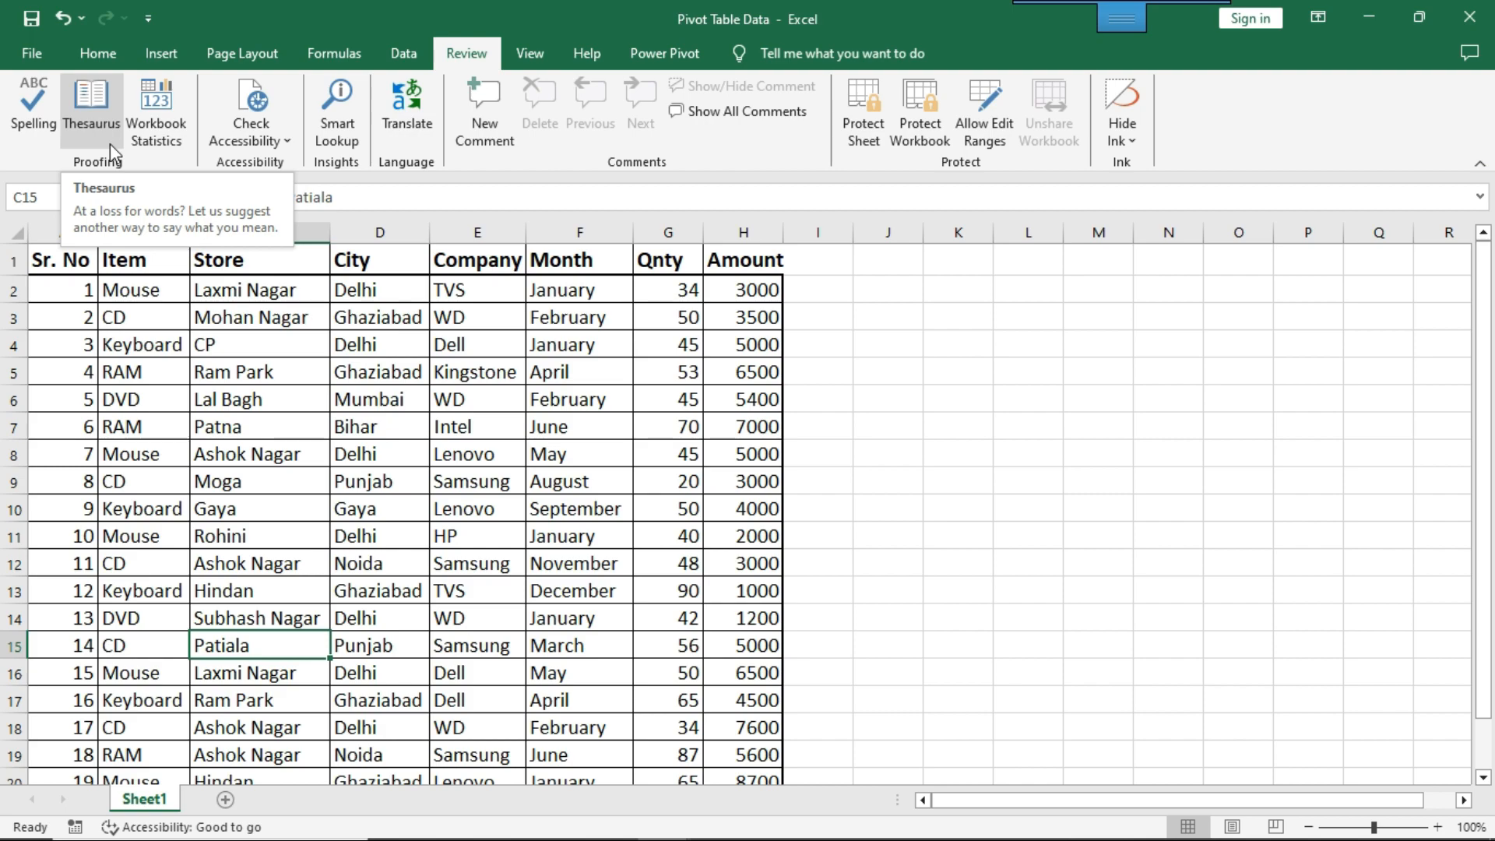
Look up synonyms for "WATER" in the Thesaurus and widen its pane to read the results.
click(110, 144)
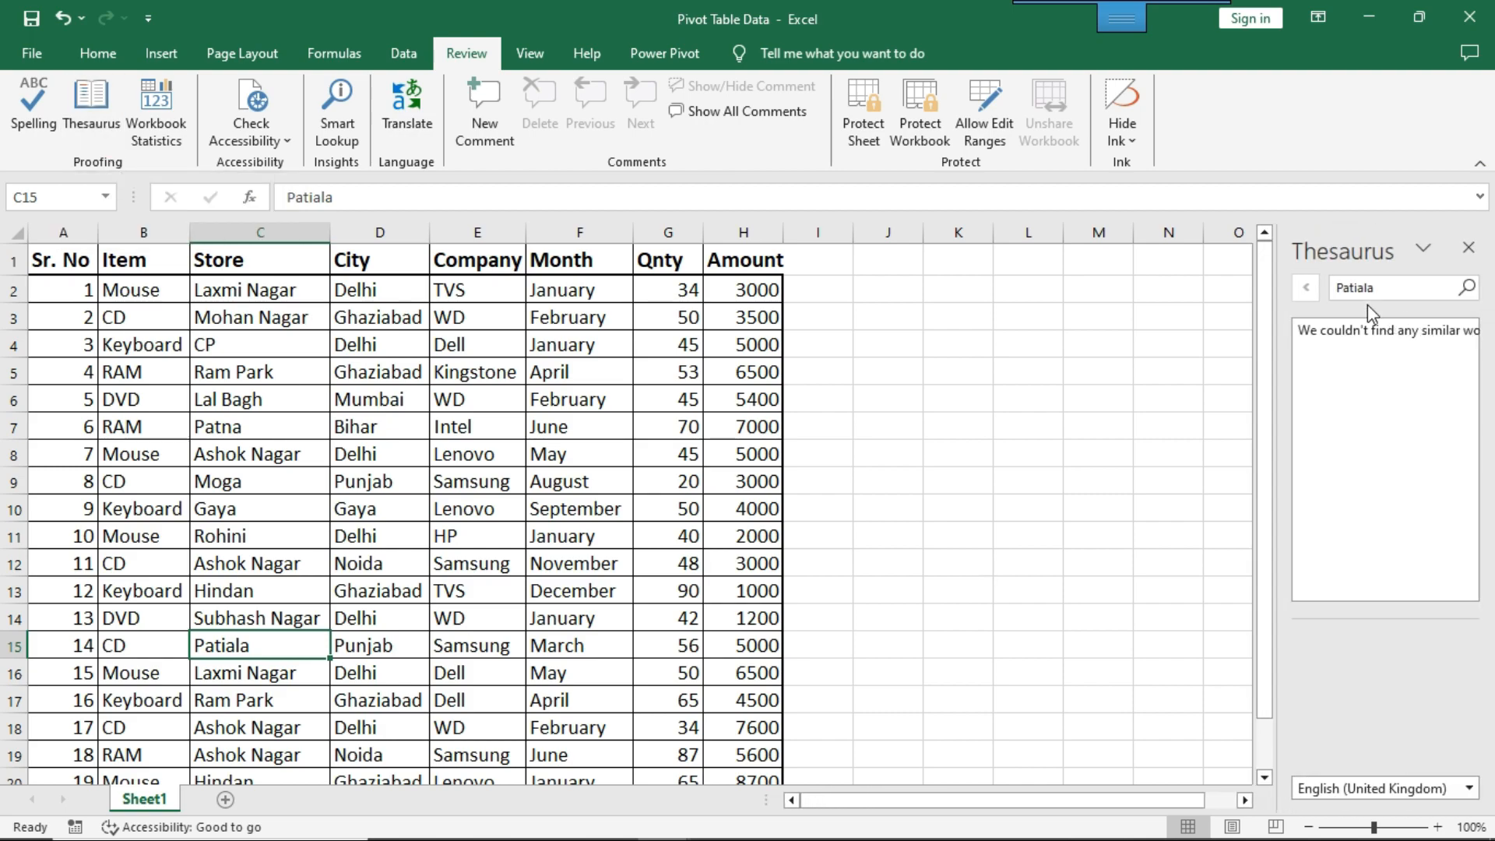
click(1400, 289)
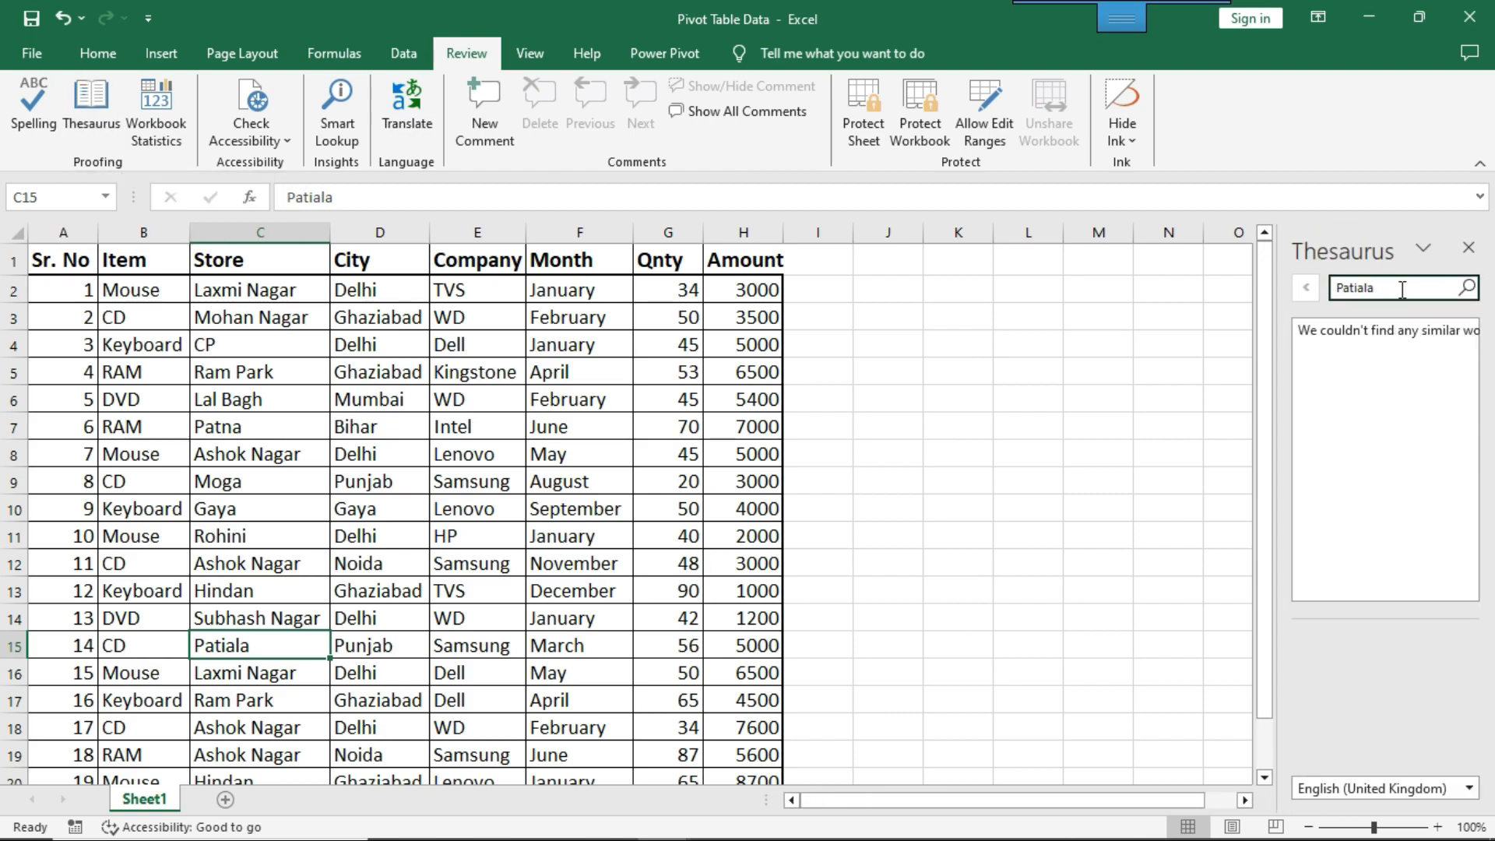
click(1401, 289)
double_click(1402, 289)
text(WATER)
drag(1278, 452, 1112, 464)
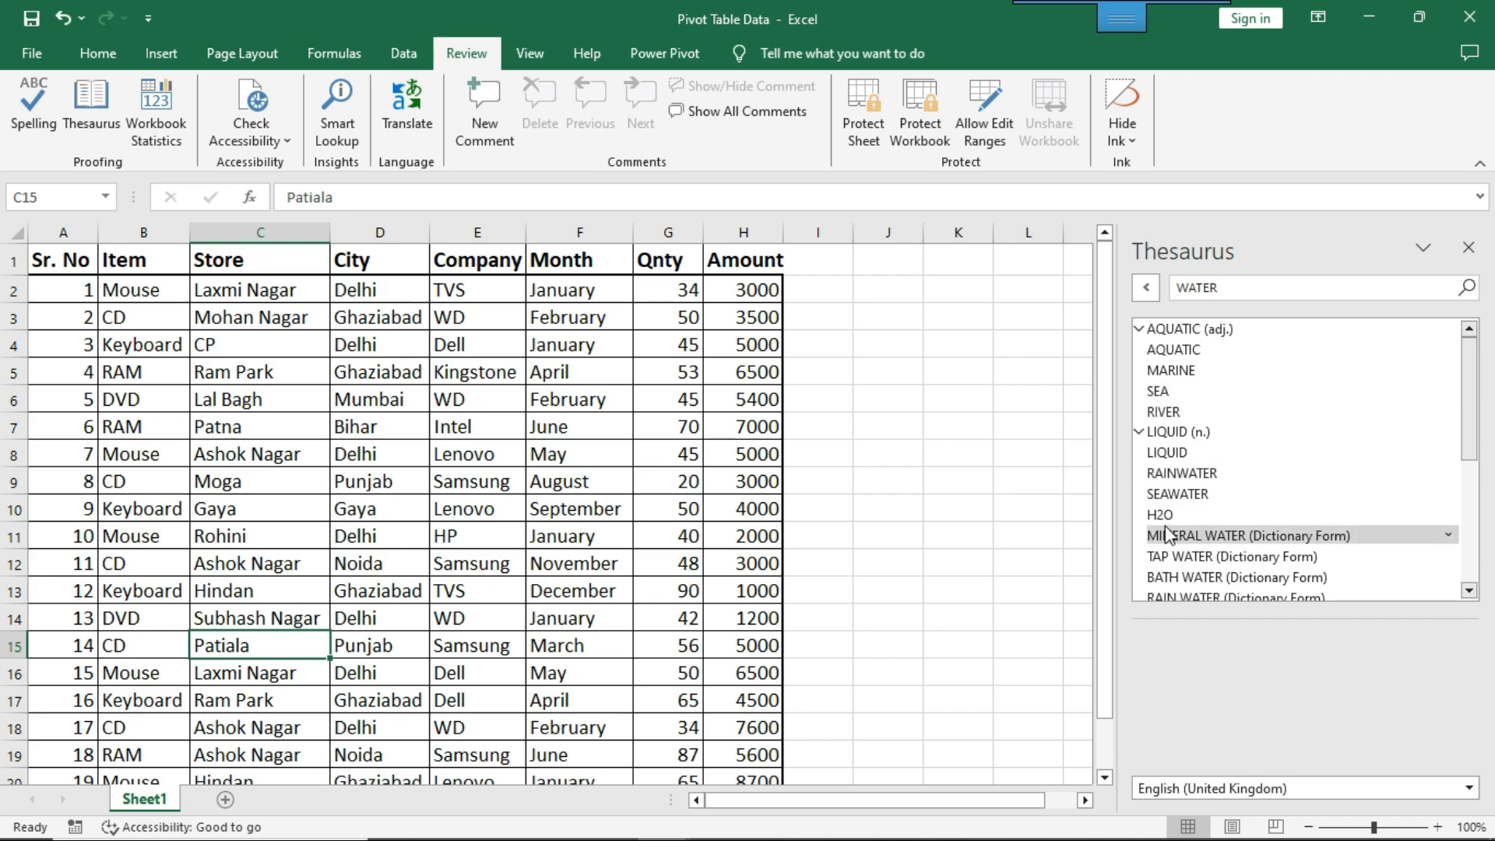
Look up synonyms for "FATHER" in the Thesaurus, then close the Thesaurus.
click(1236, 288)
double_click(1236, 287)
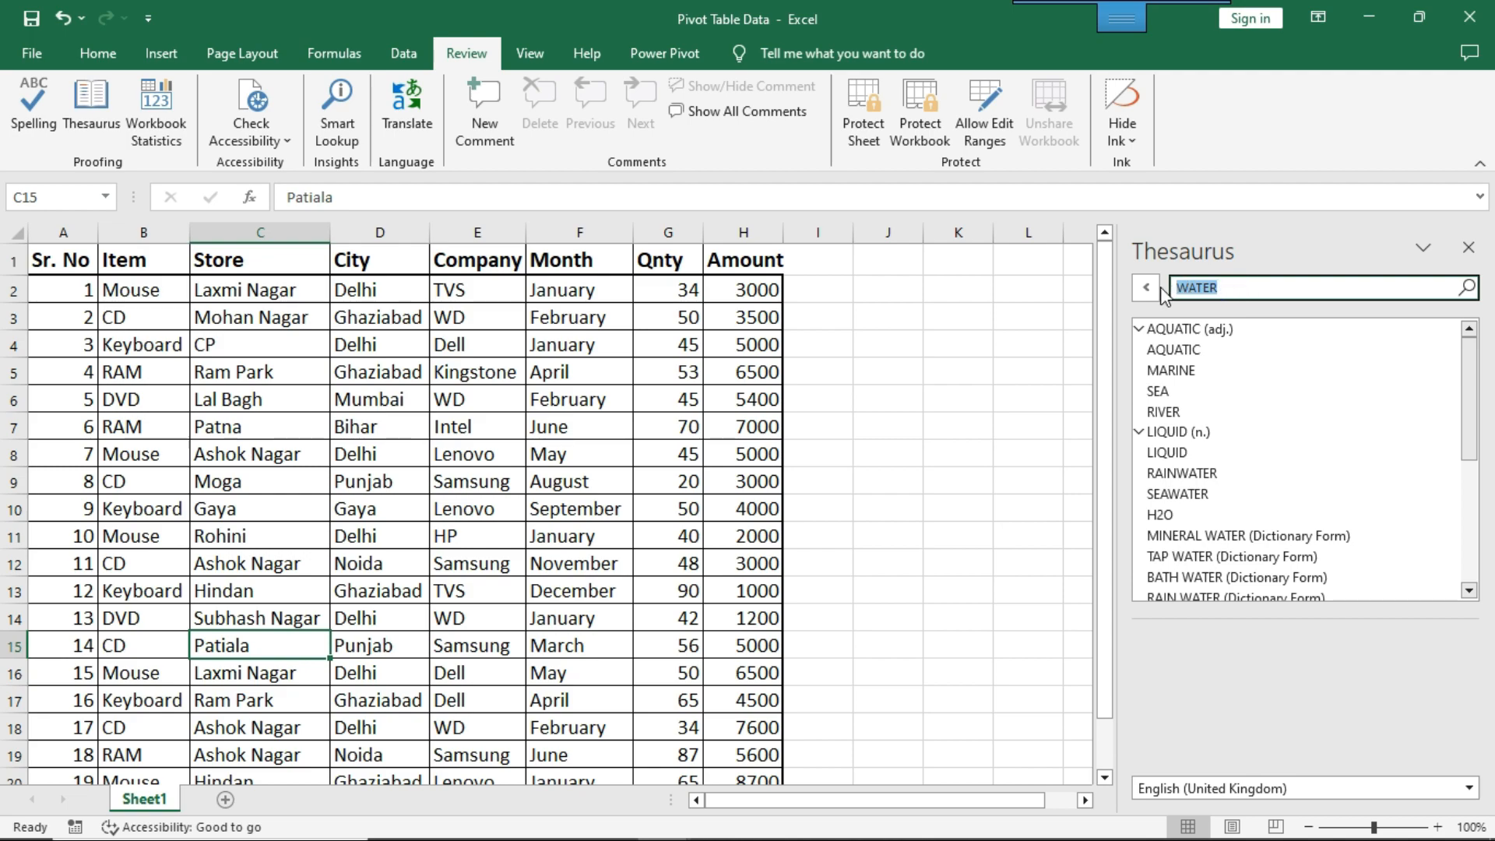
text(FATH)
click(1466, 288)
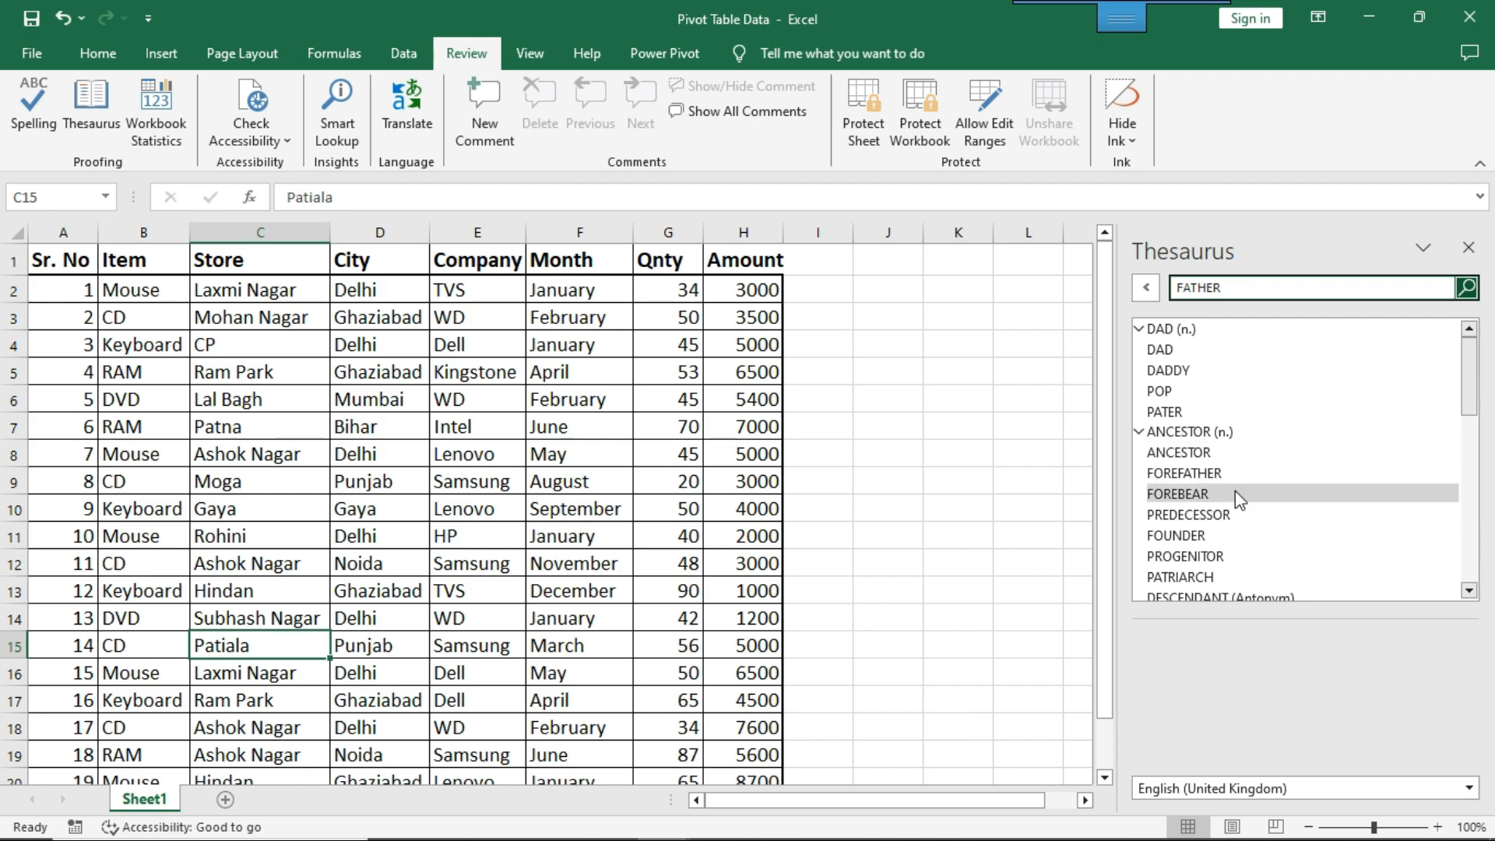
click(1255, 290)
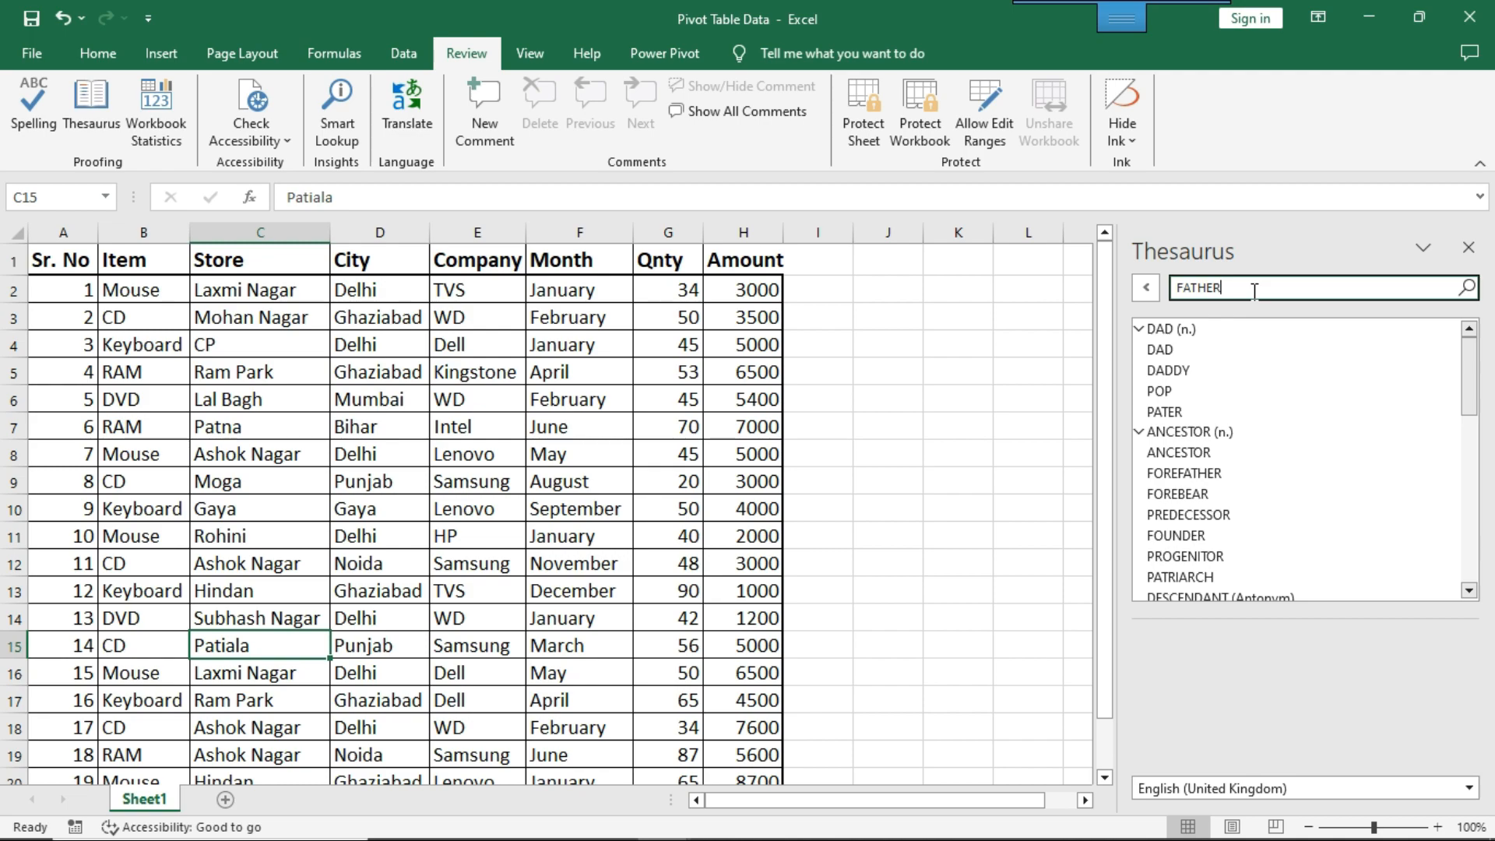
click(1469, 247)
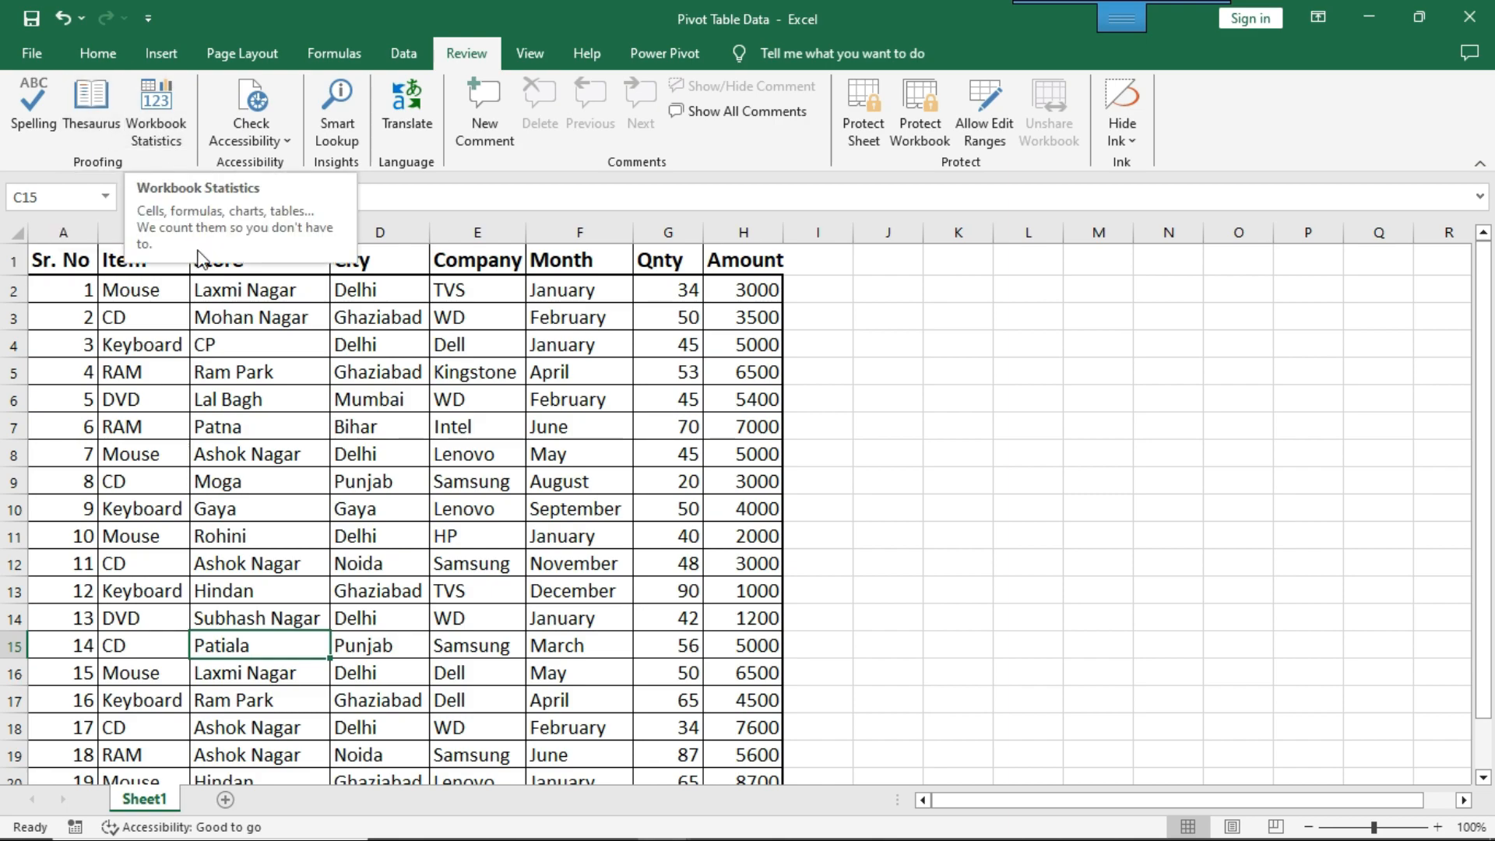
Examine the Workbook Statistics for the current sheet and the whole workbook, then close them.
click(239, 371)
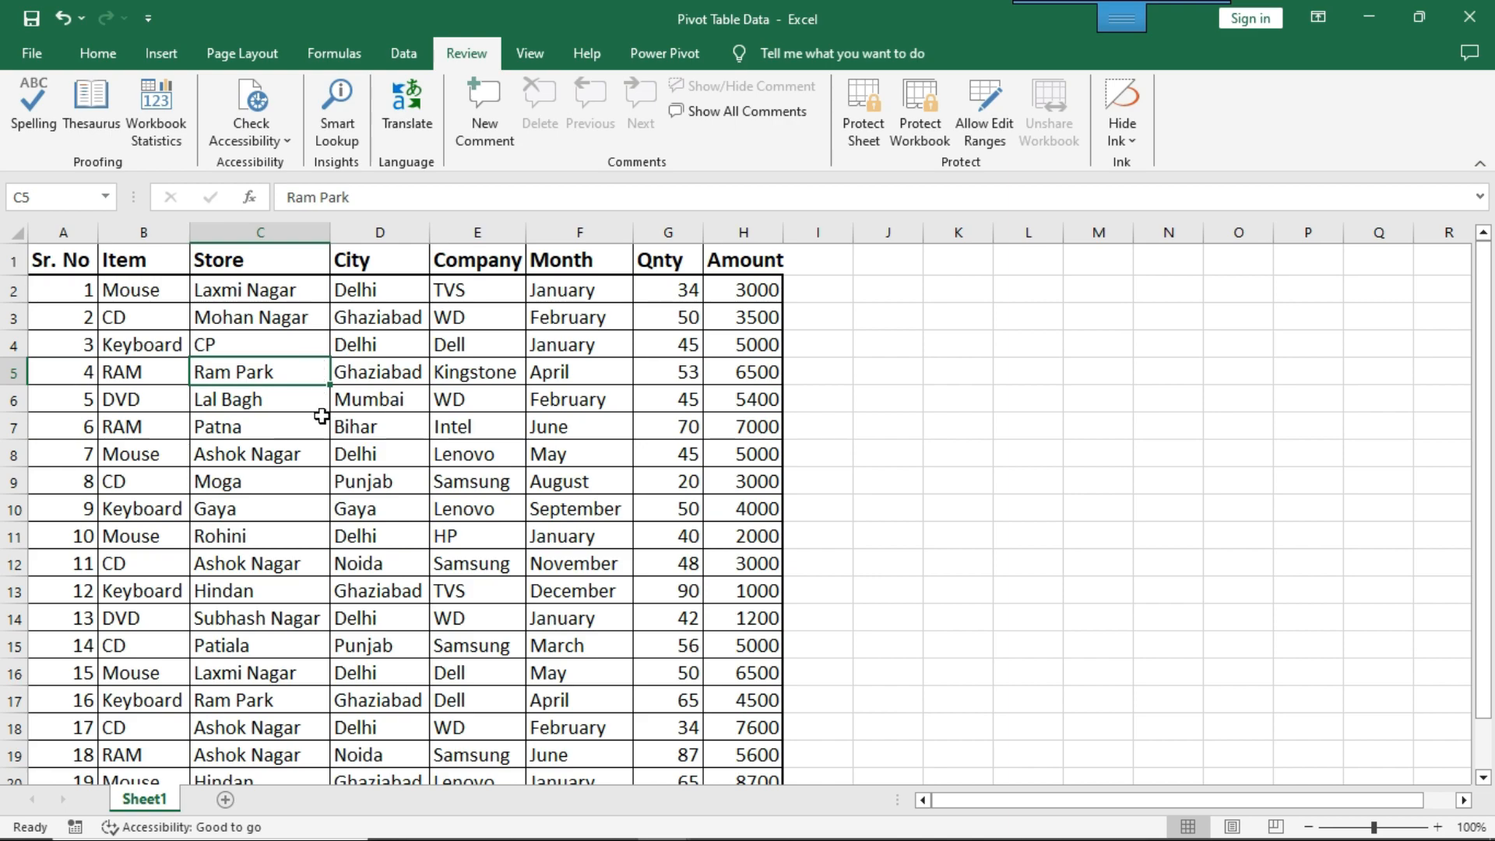
click(166, 101)
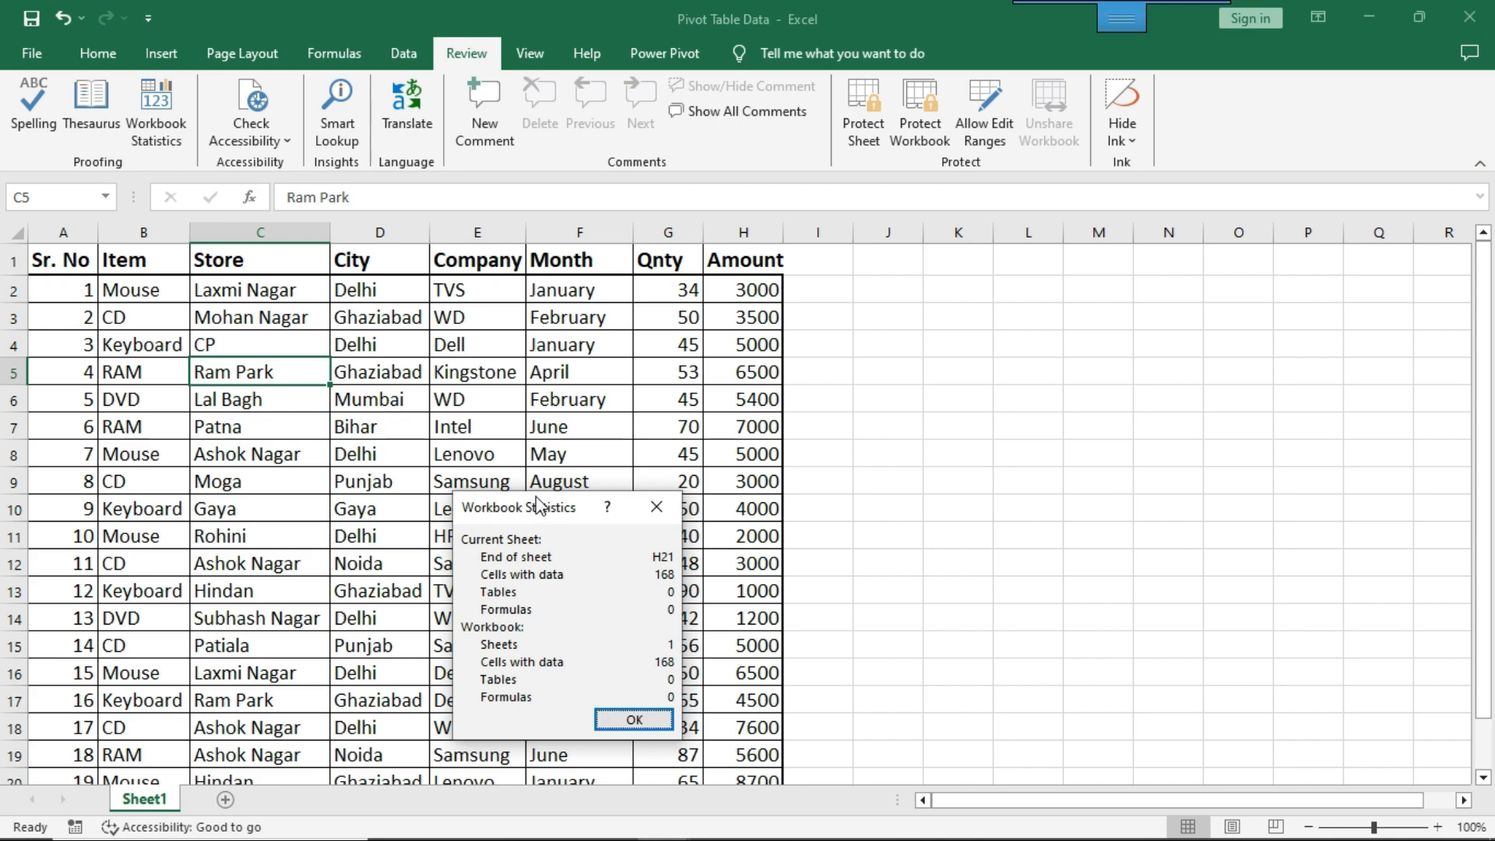
drag(543, 515, 539, 386)
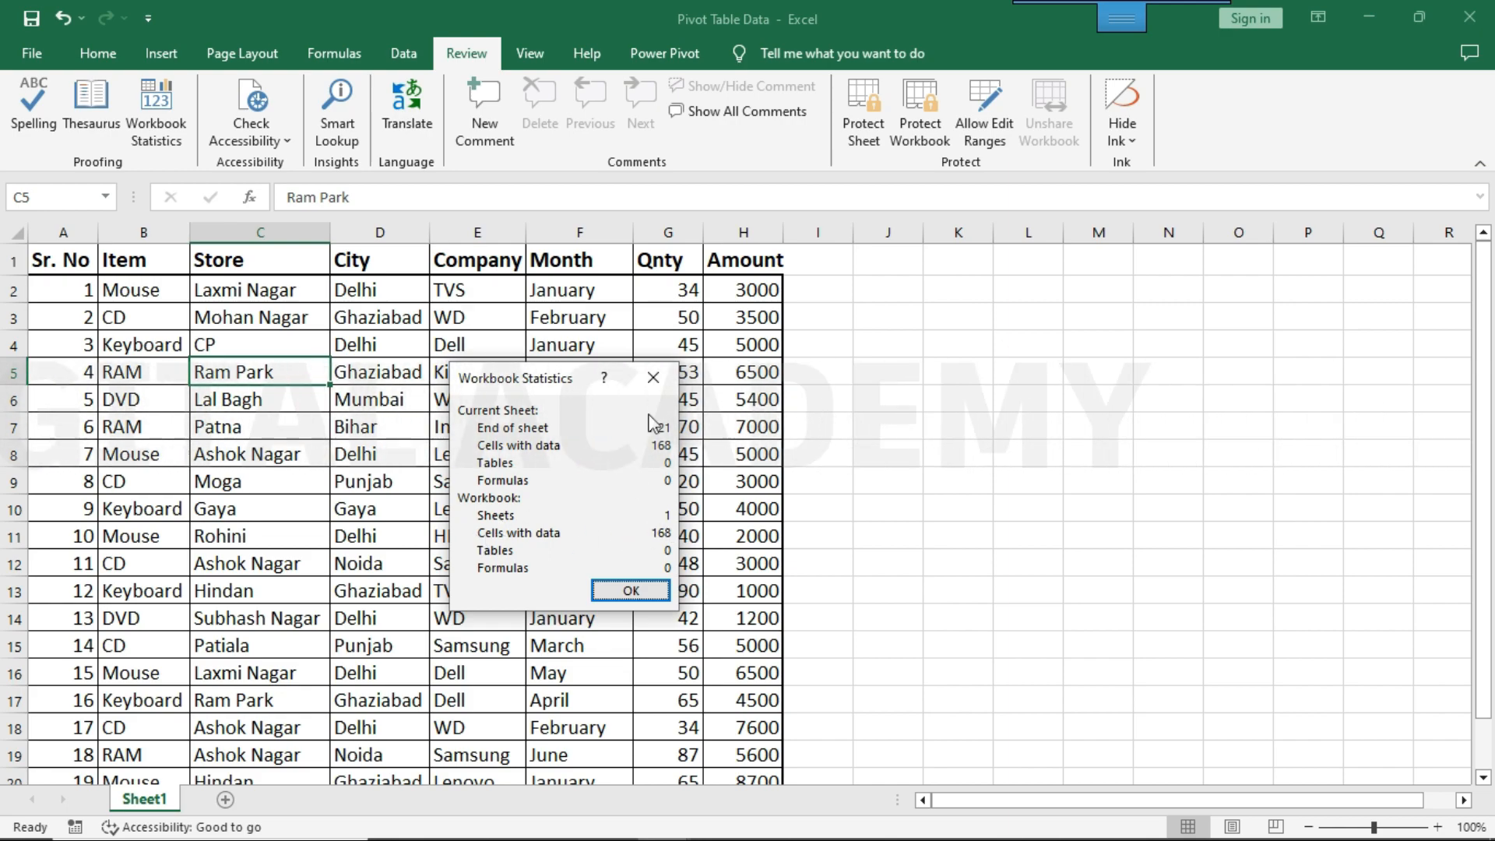
click(653, 378)
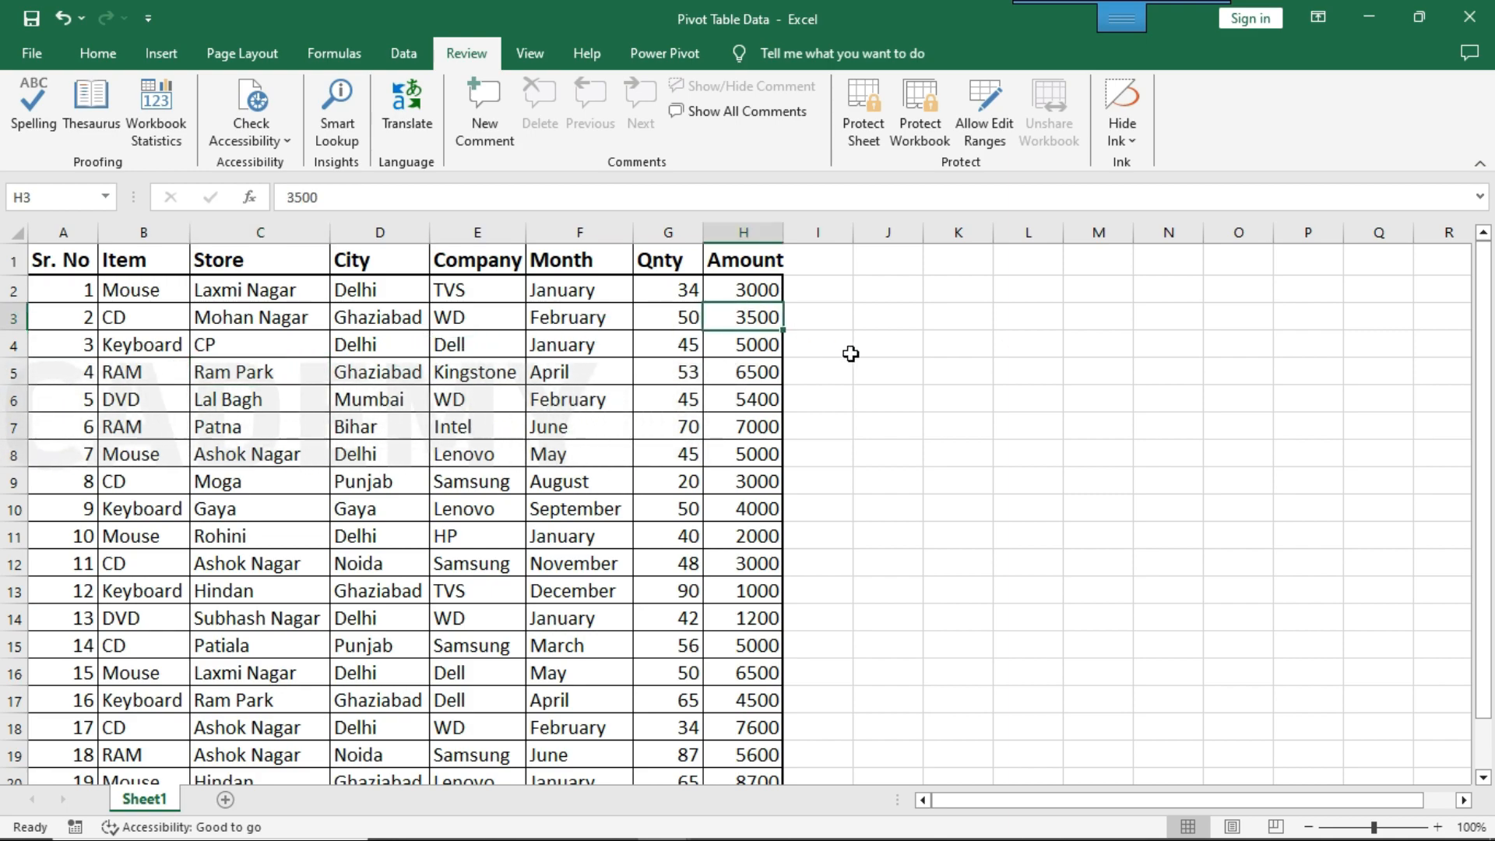
Enter 78 in cell J5 and 56 in cell K5.
click(876, 366)
text(78)
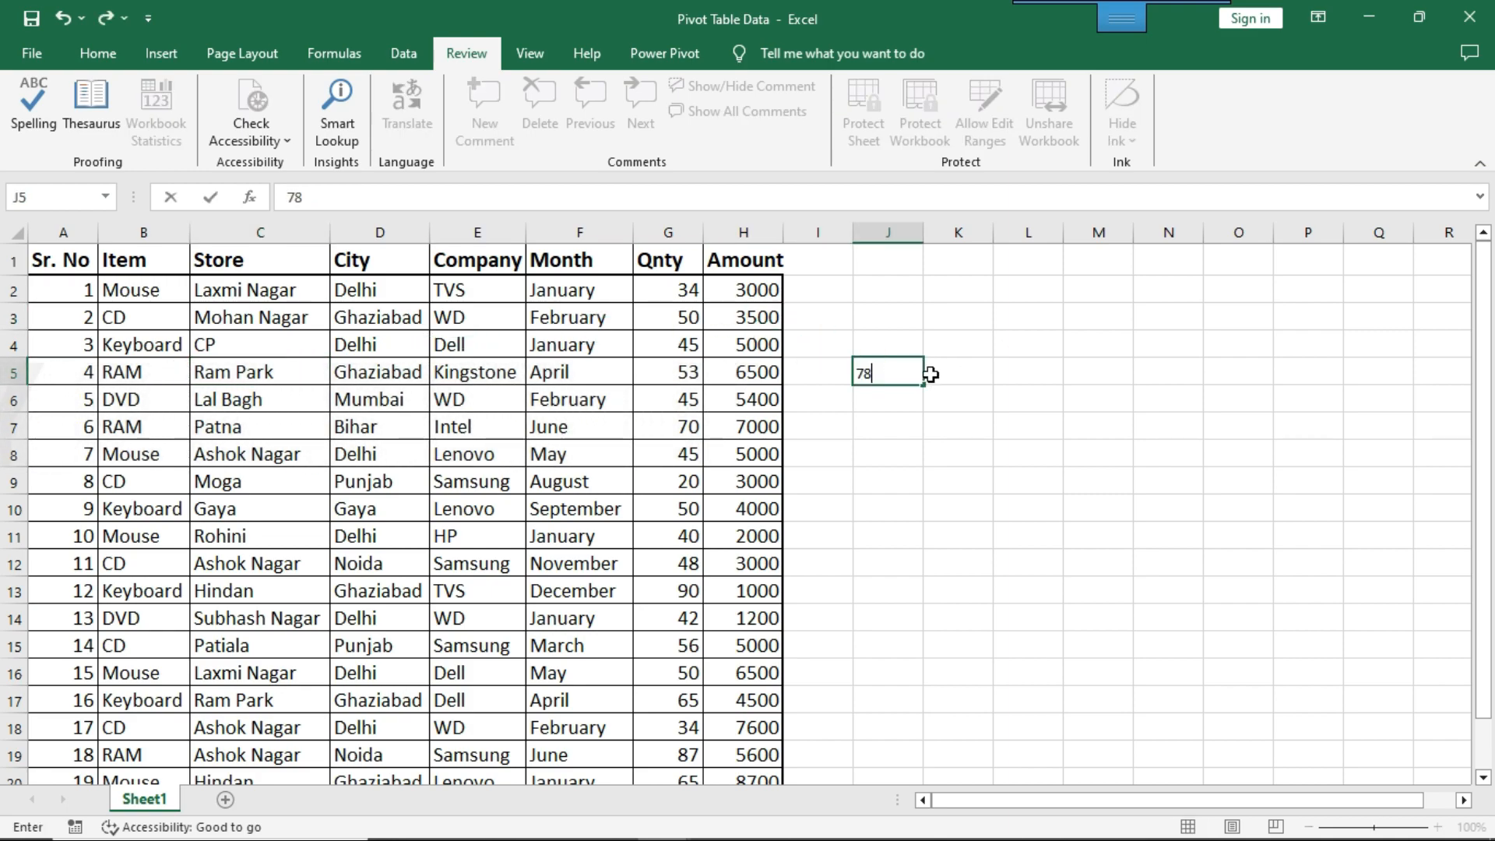
click(931, 375)
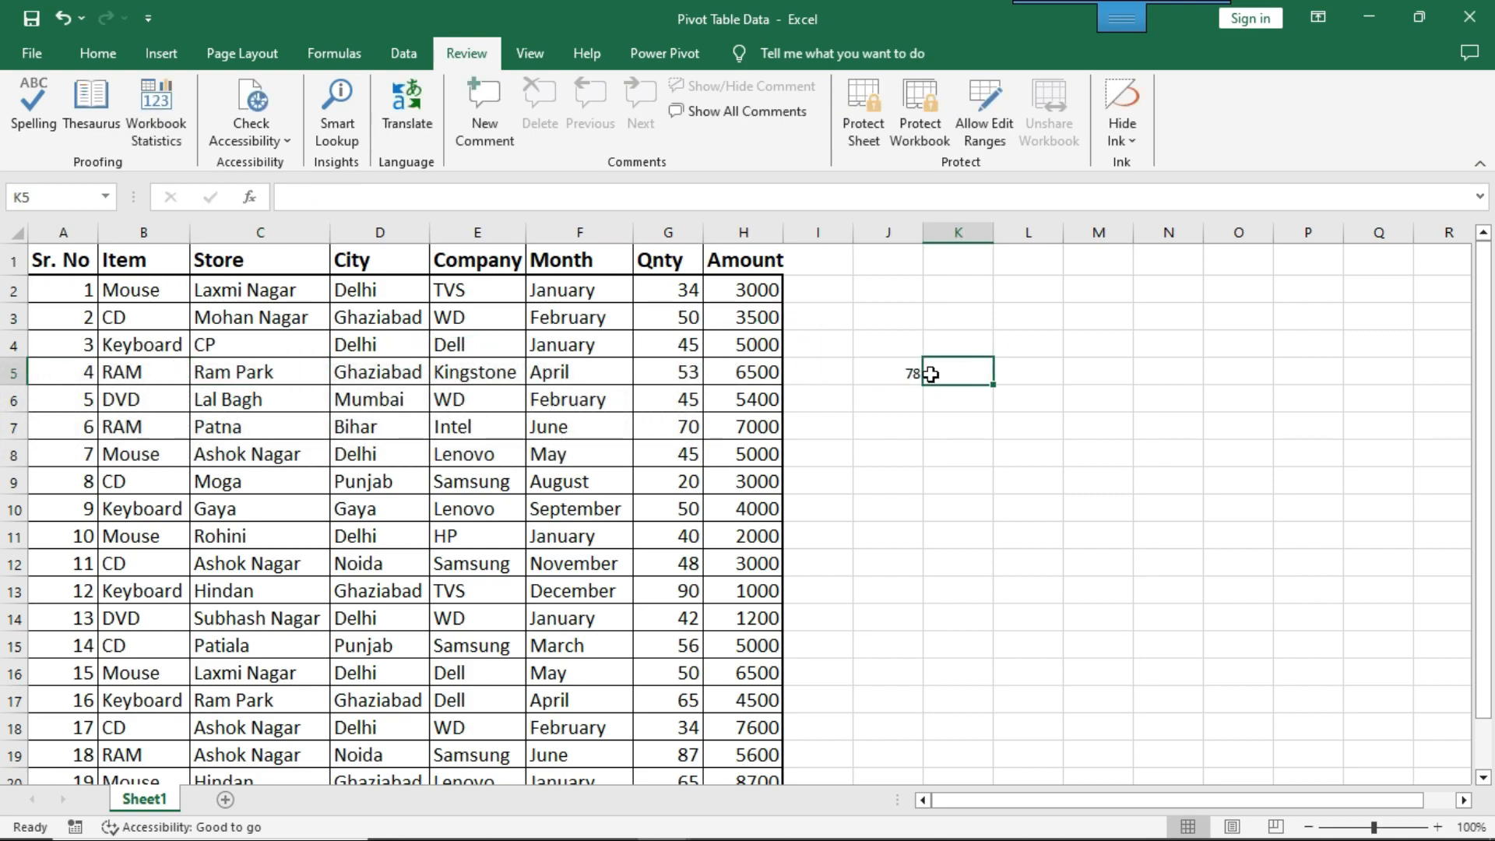
text(56)
key(Tab)
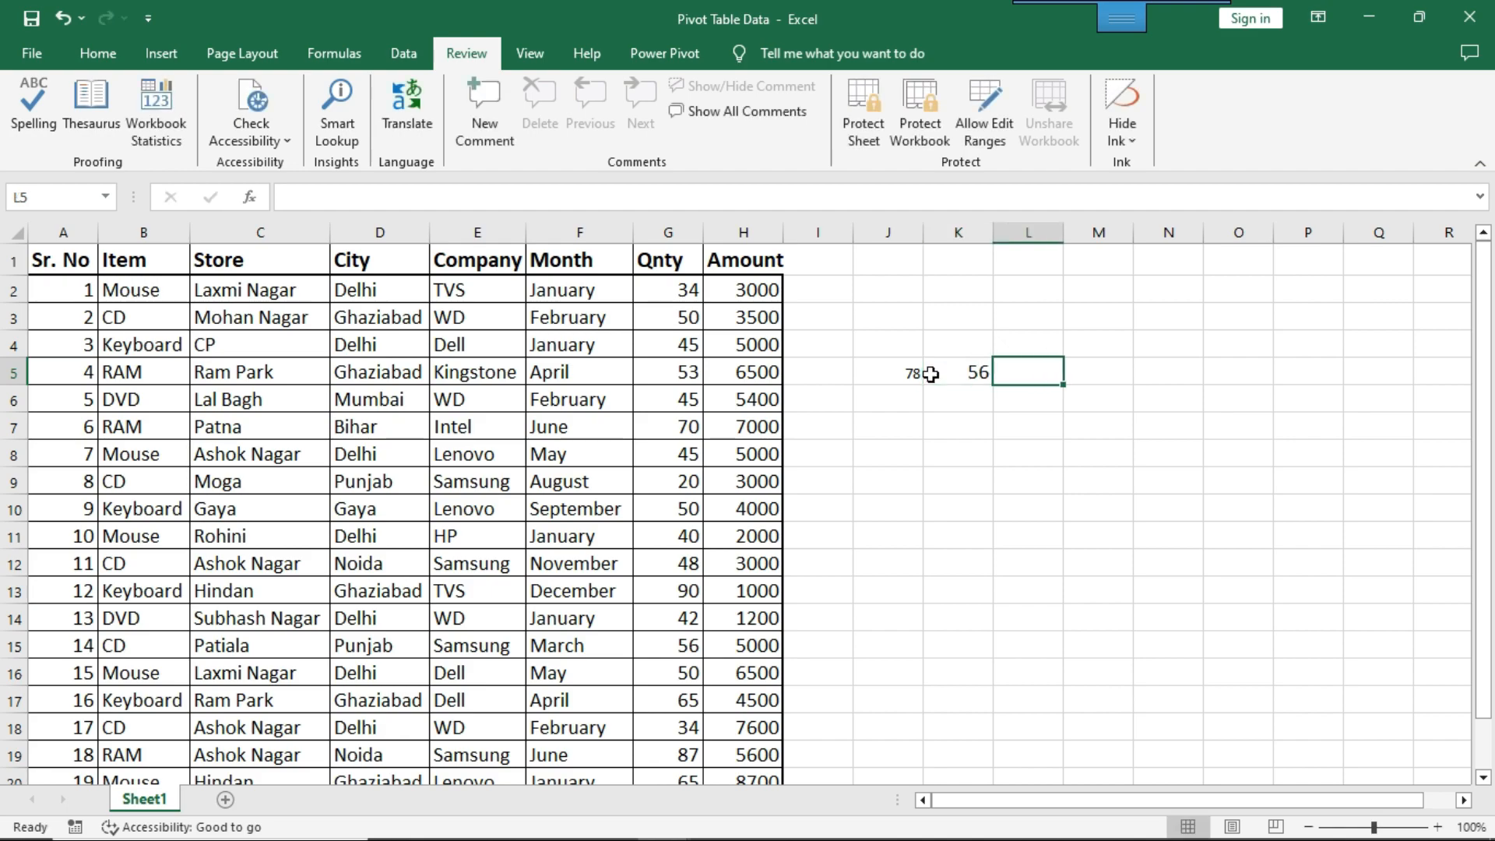
Enter the formula =(J5*K5) in cell L5 and reselect the cell to check it.
text(=()
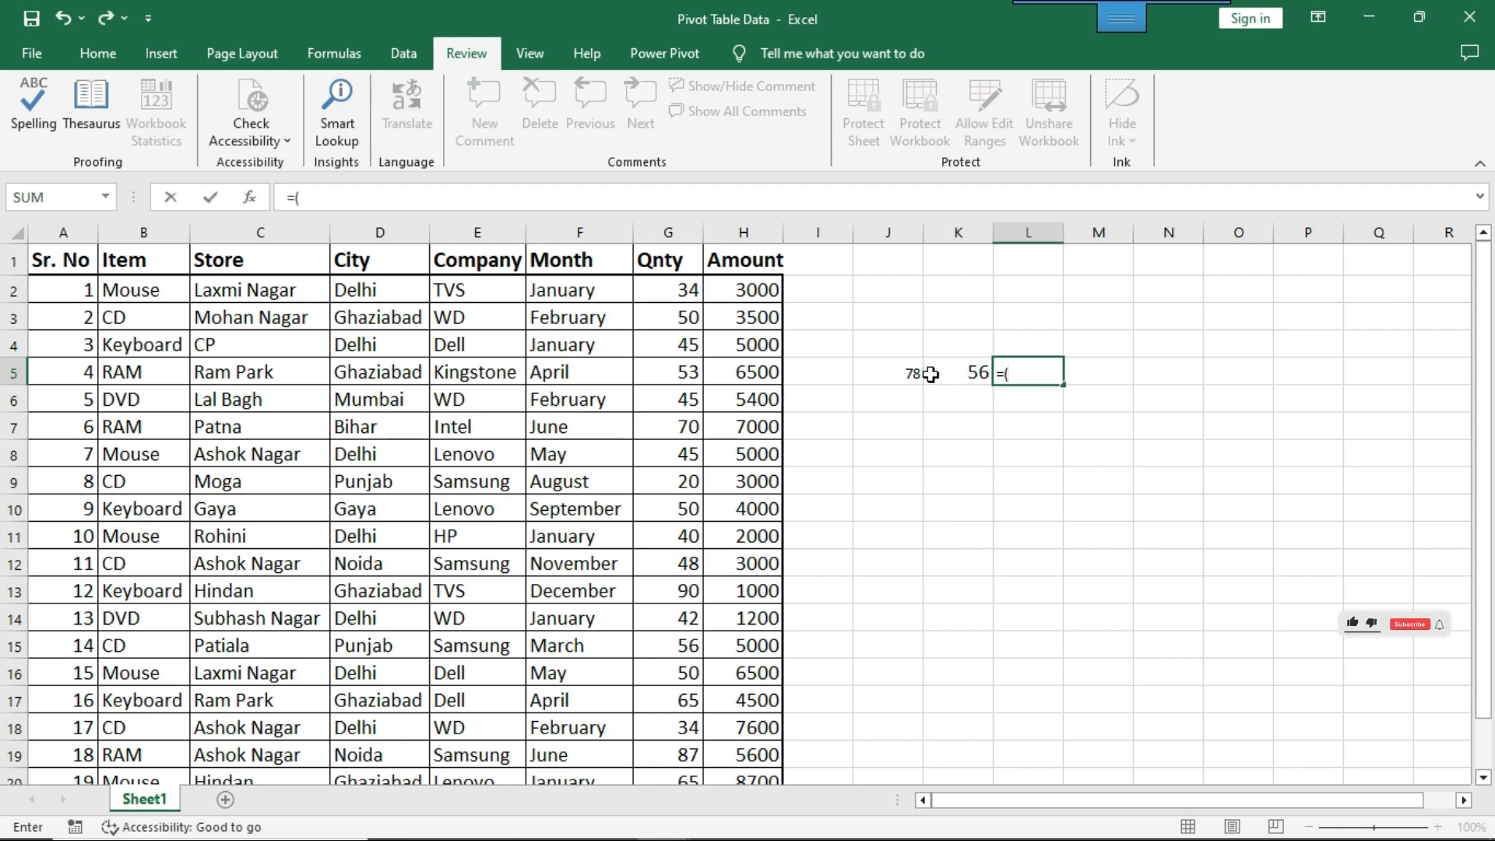
click(923, 374)
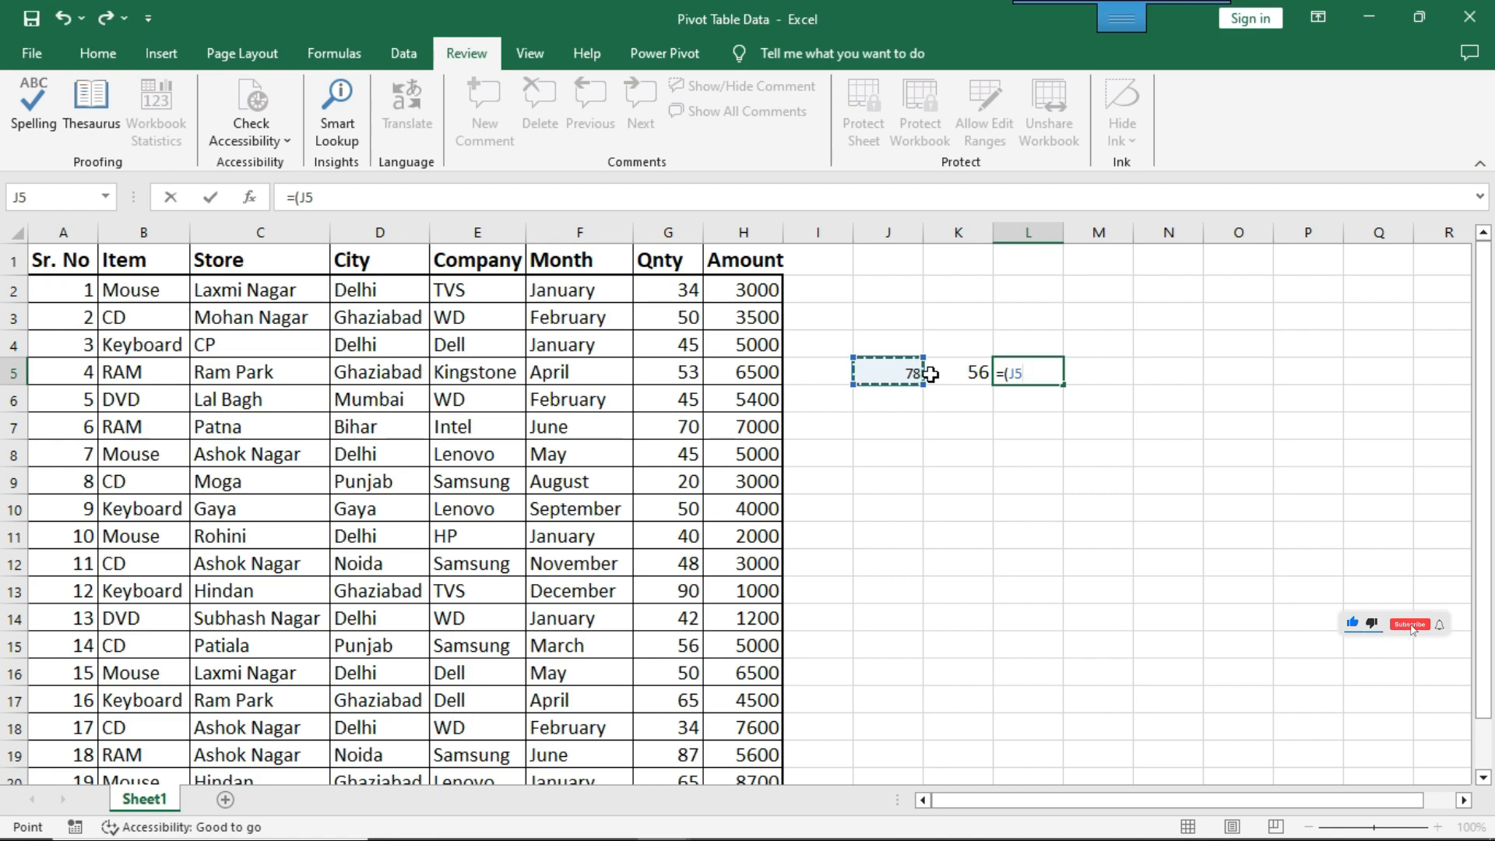
text(*)
click(930, 373)
text())
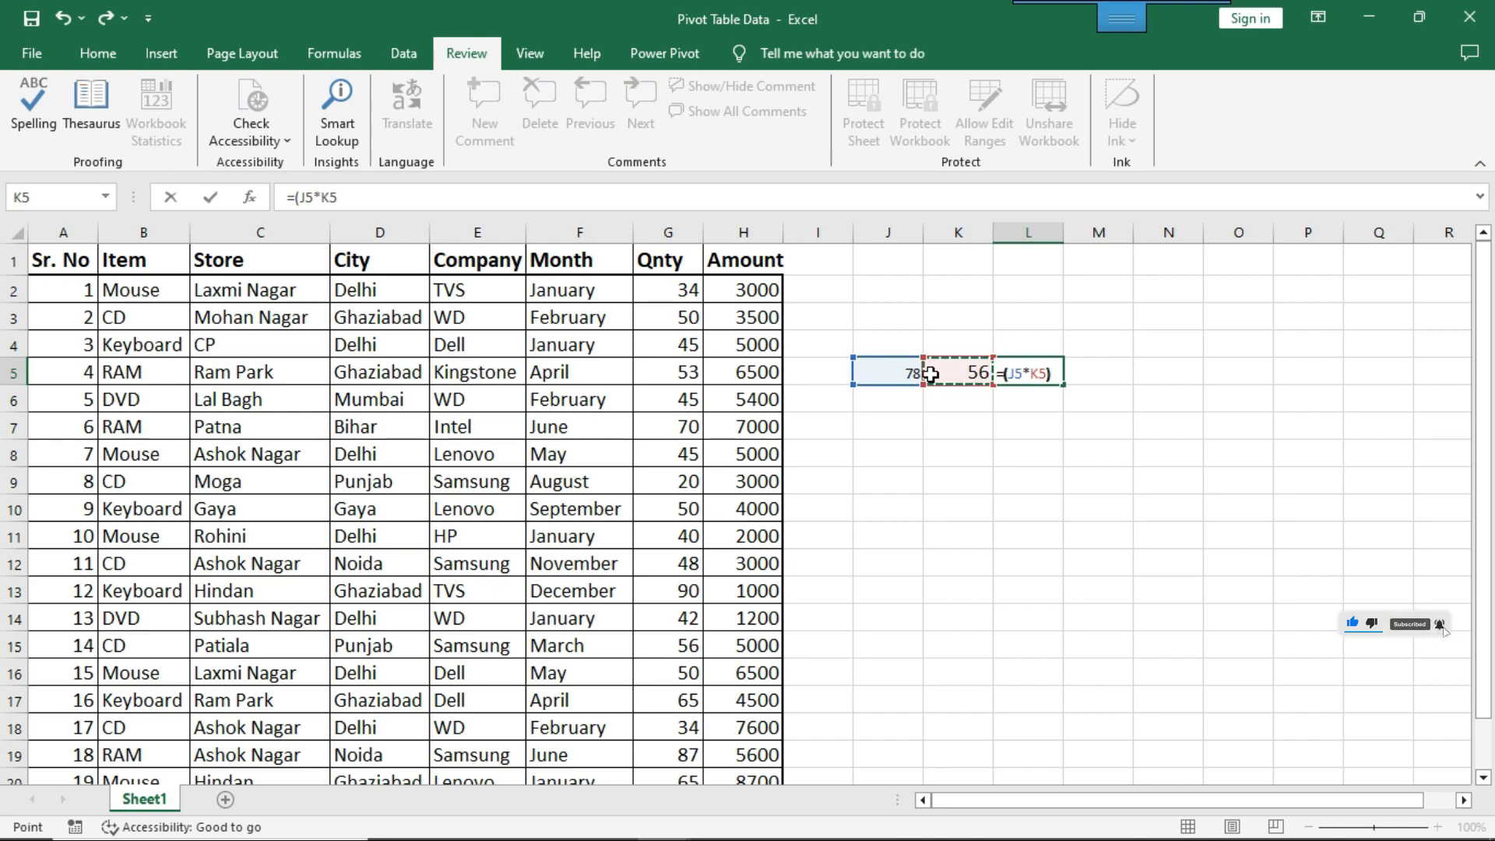
key(Return)
click(1038, 369)
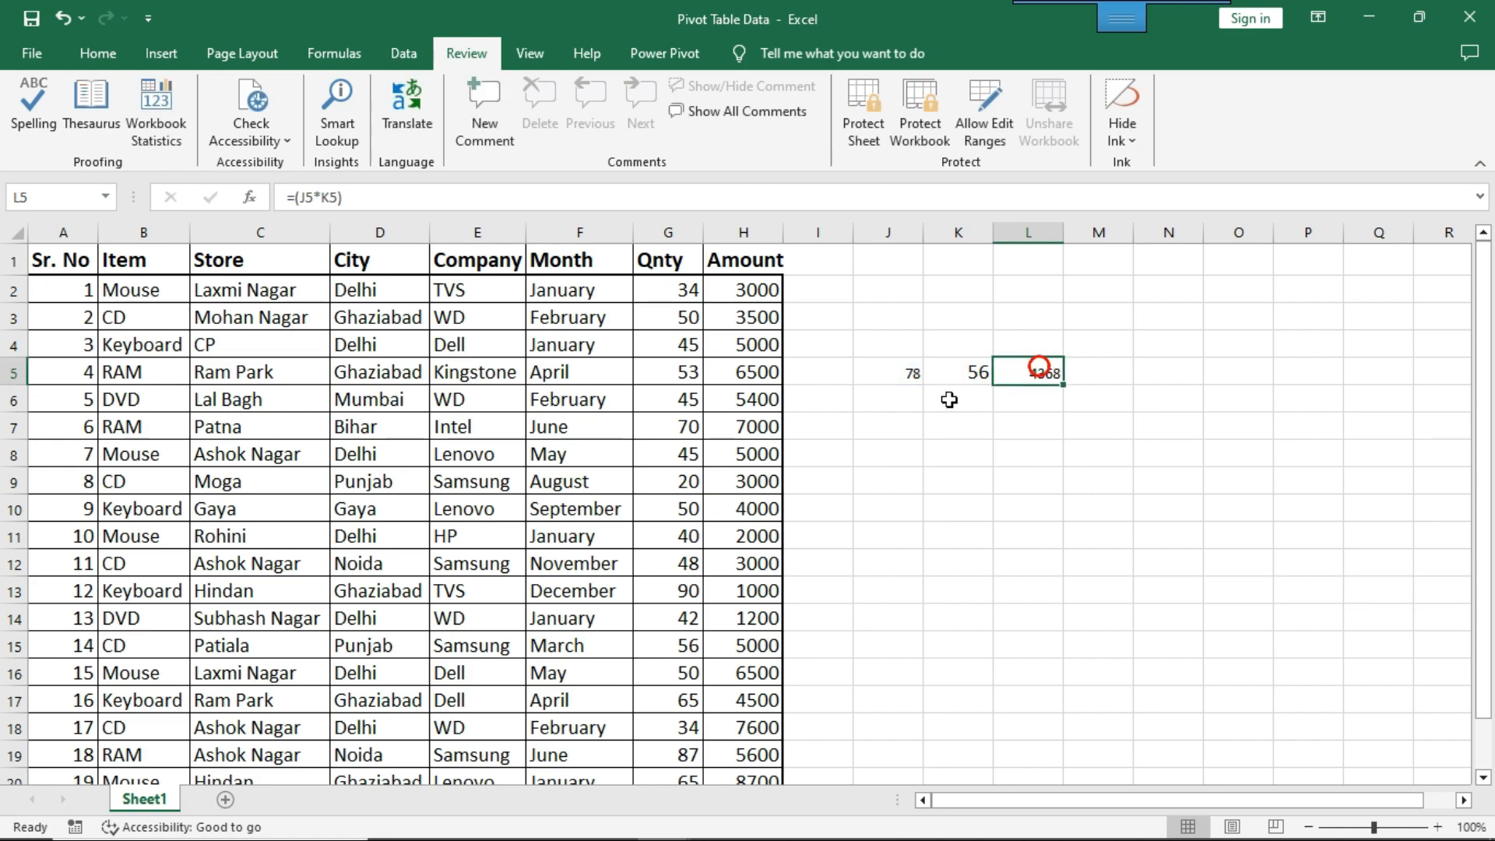
Review the Workbook Statistics of the sales data workbook with the new formula included, then close them.
click(343, 373)
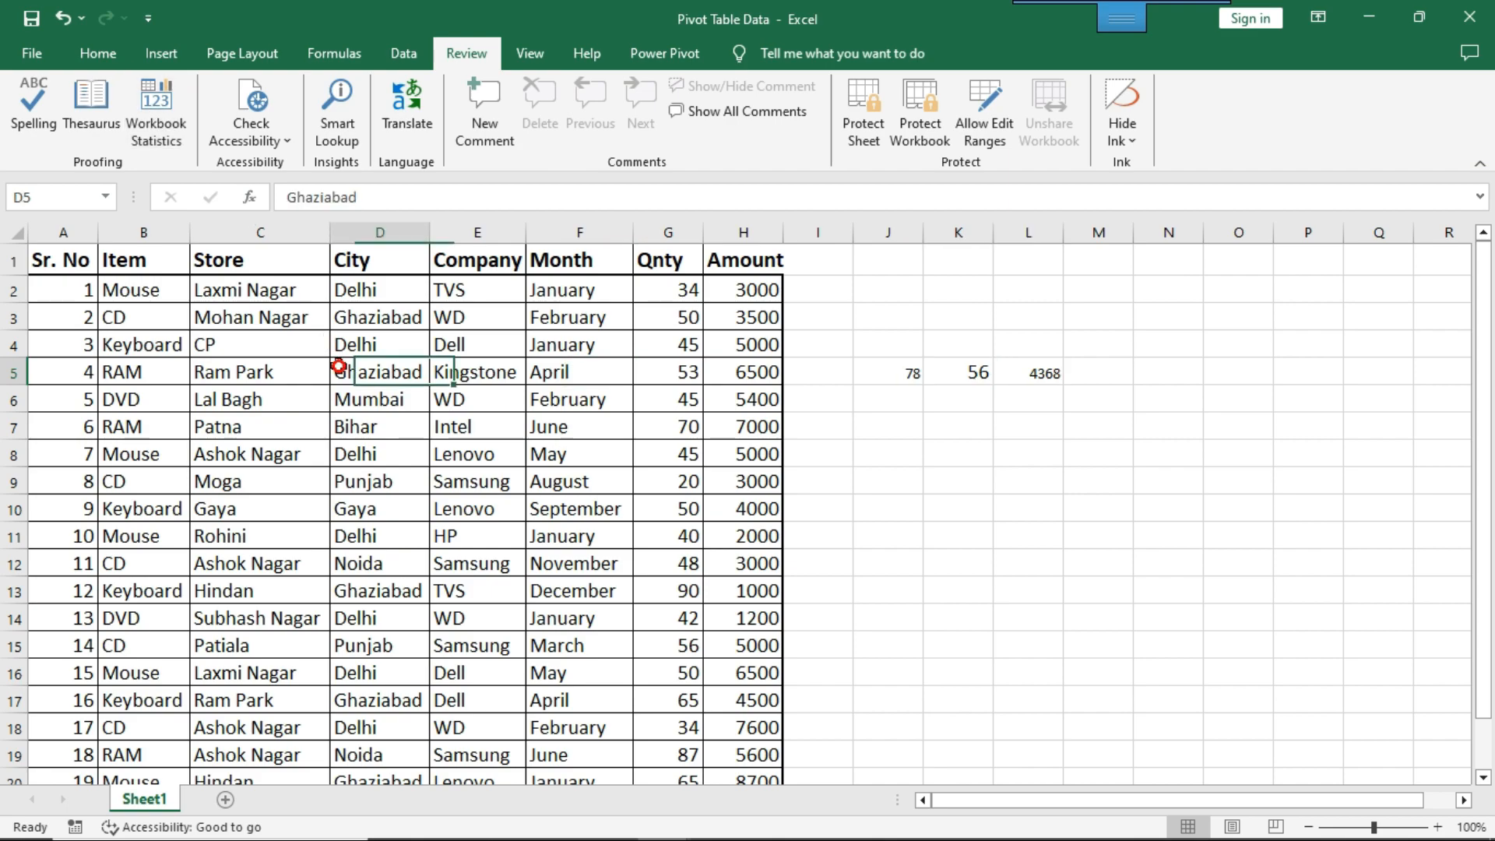
click(156, 117)
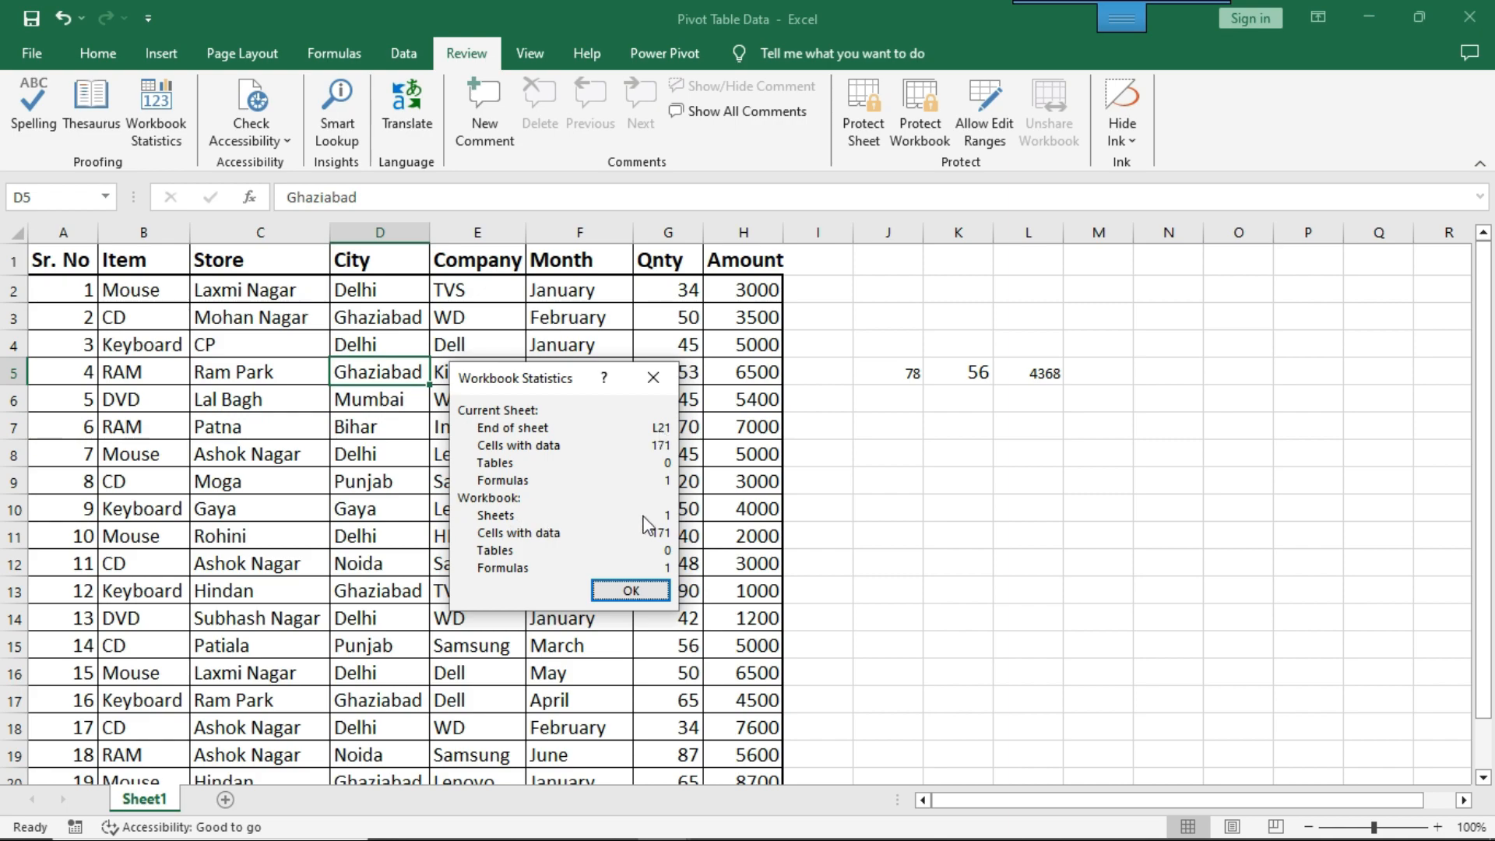
click(631, 591)
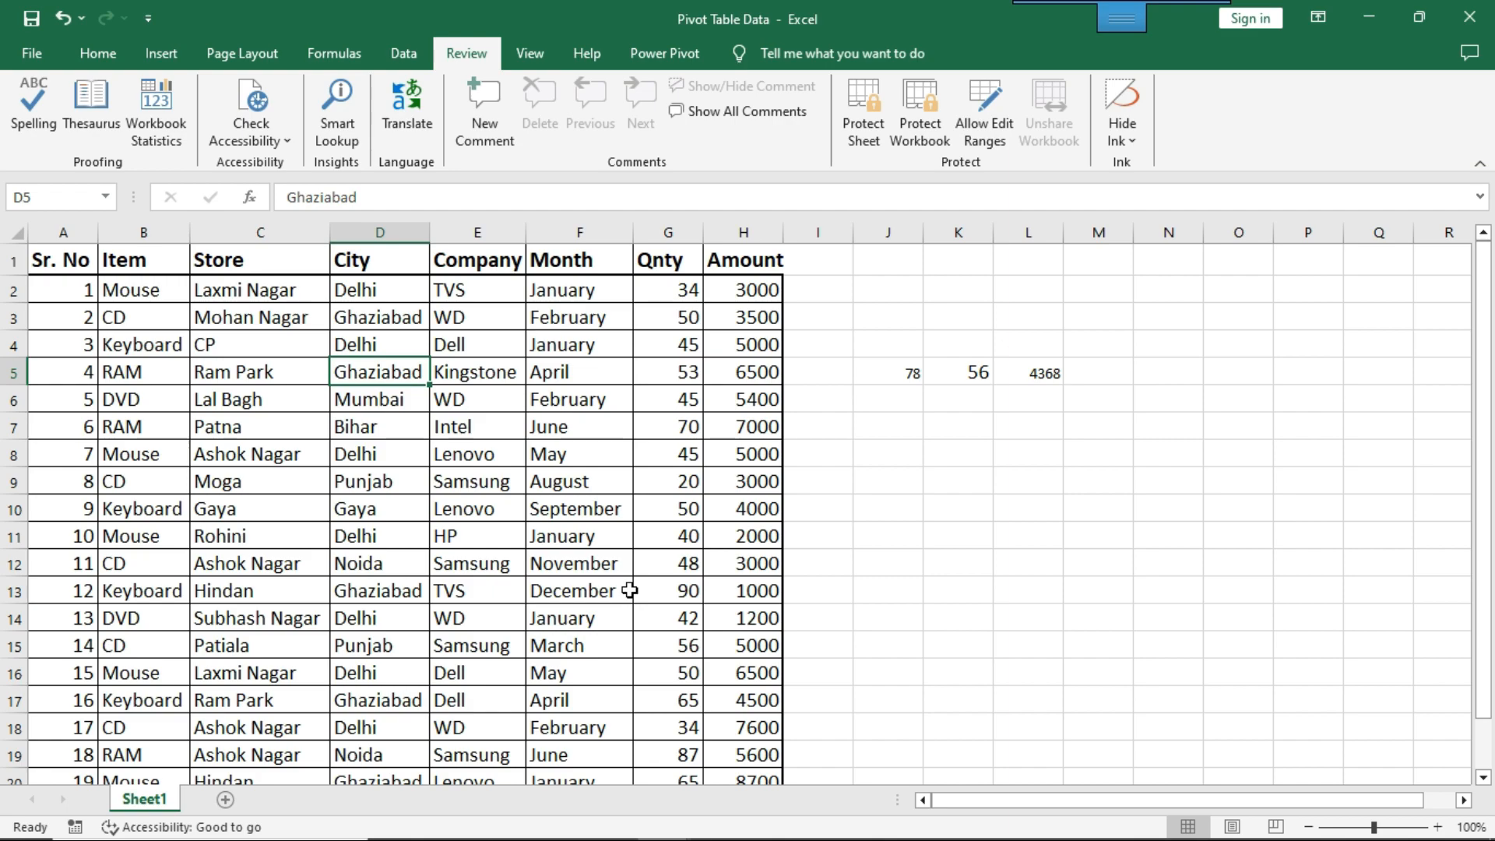
Switch to the BILL SHEET workbook and review its Workbook Statistics, then close them.
key(alt+Tab)
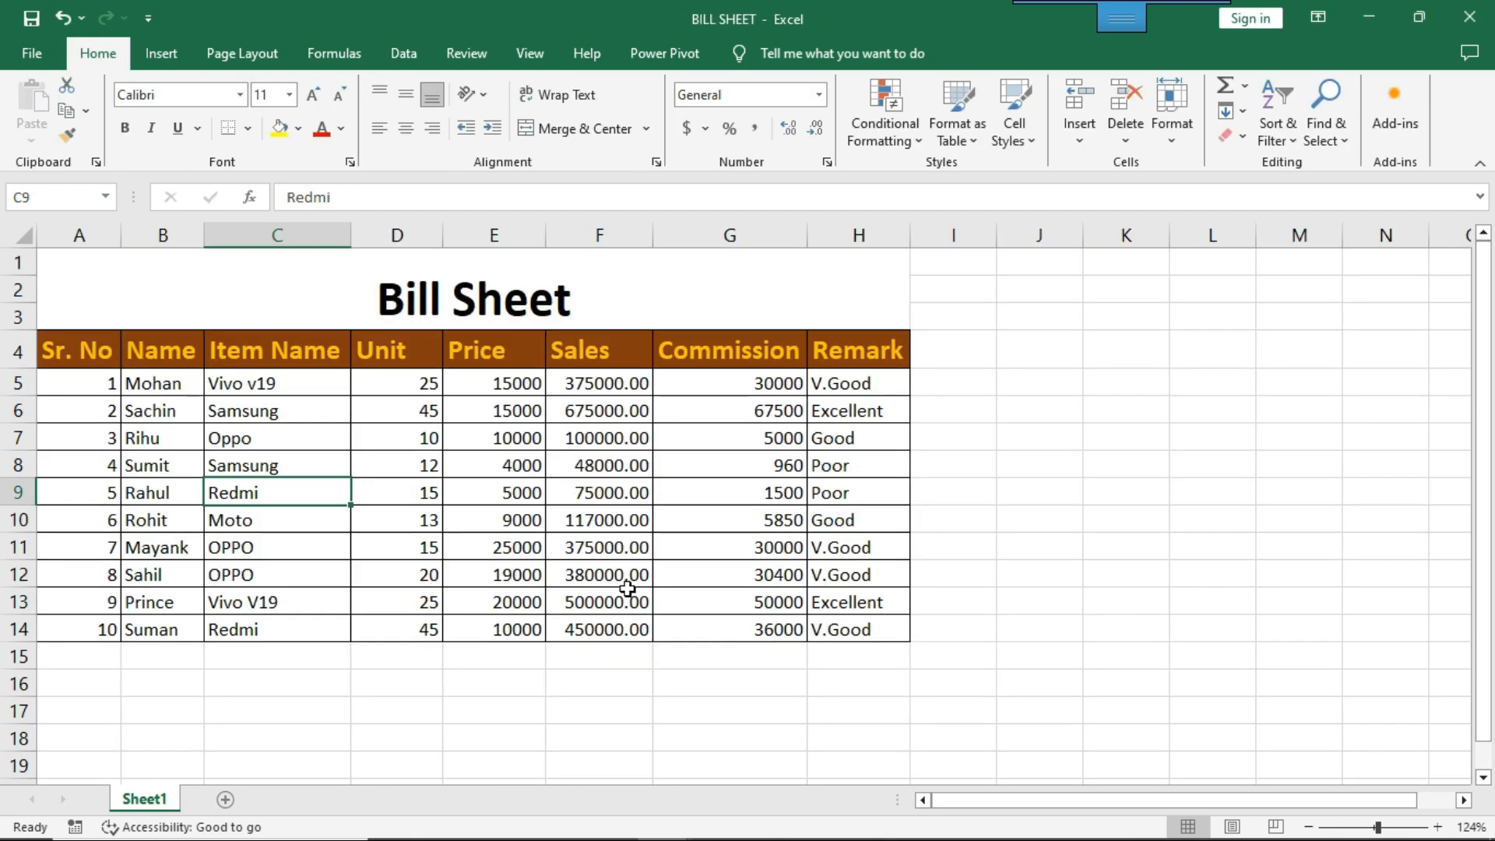
click(765, 547)
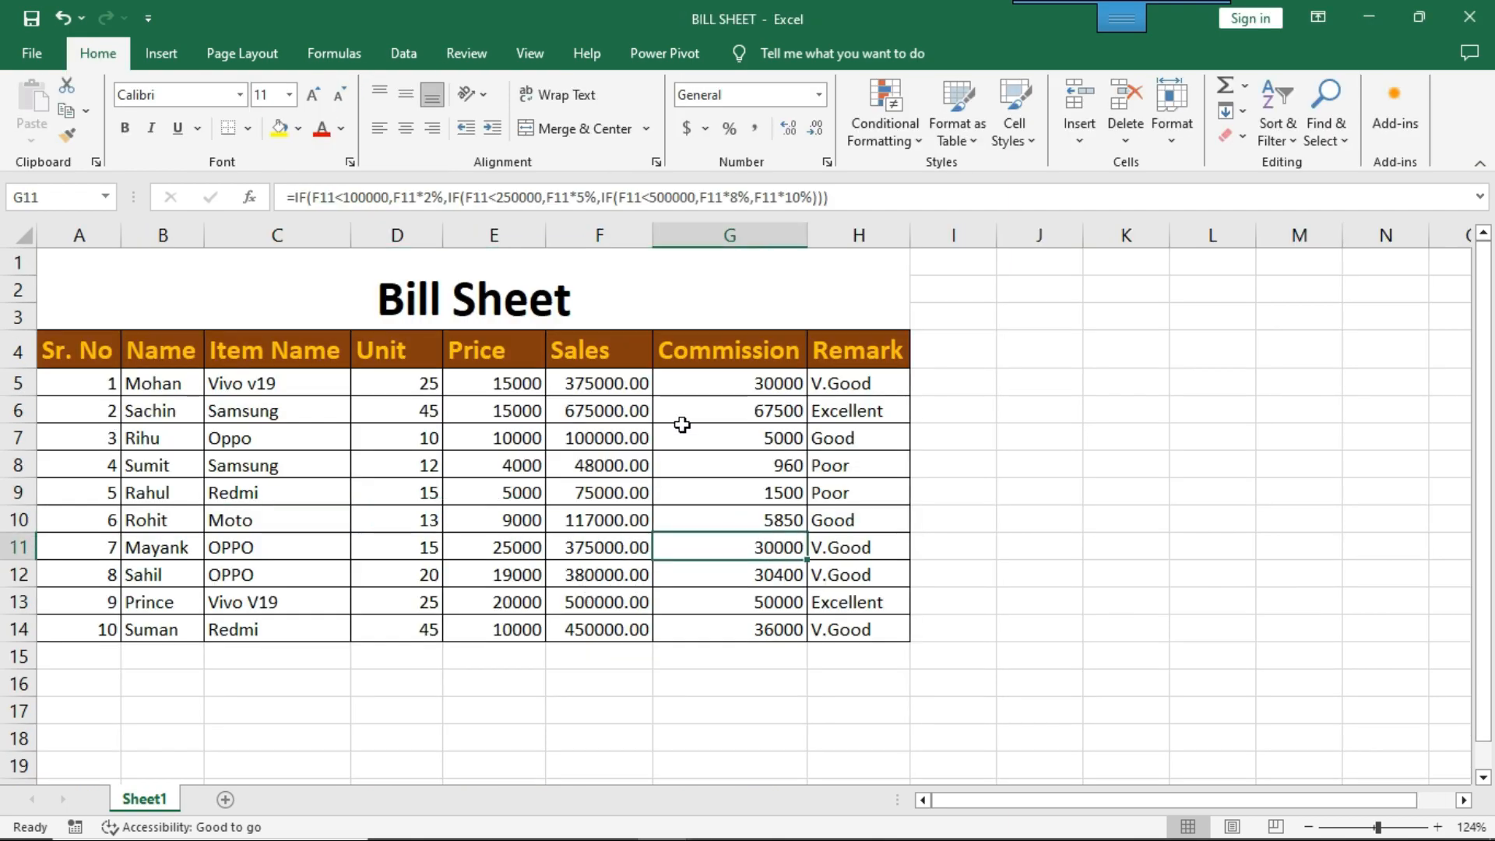
click(474, 54)
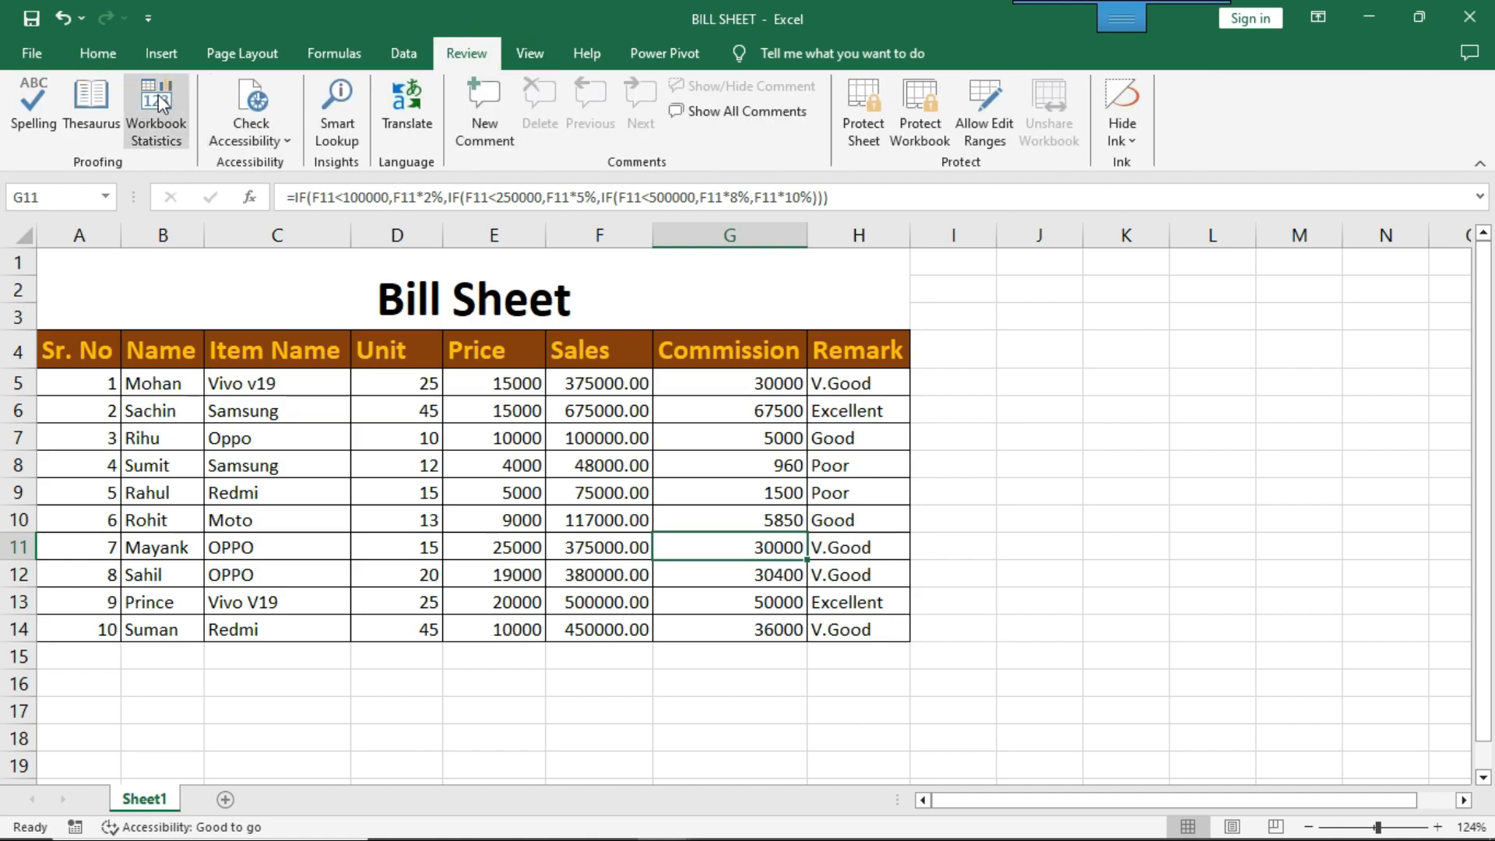
click(156, 95)
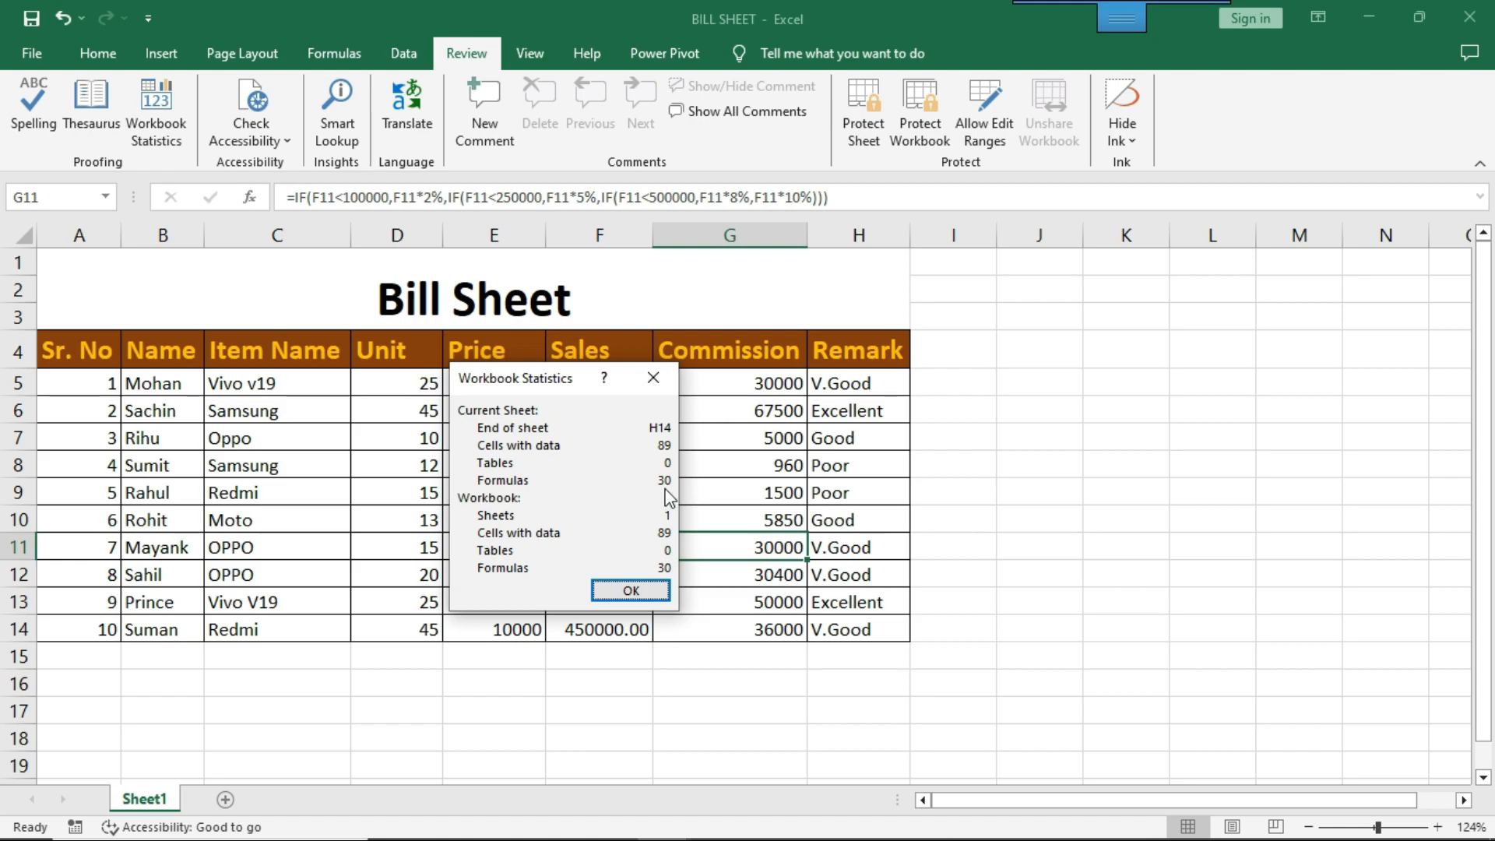
click(653, 378)
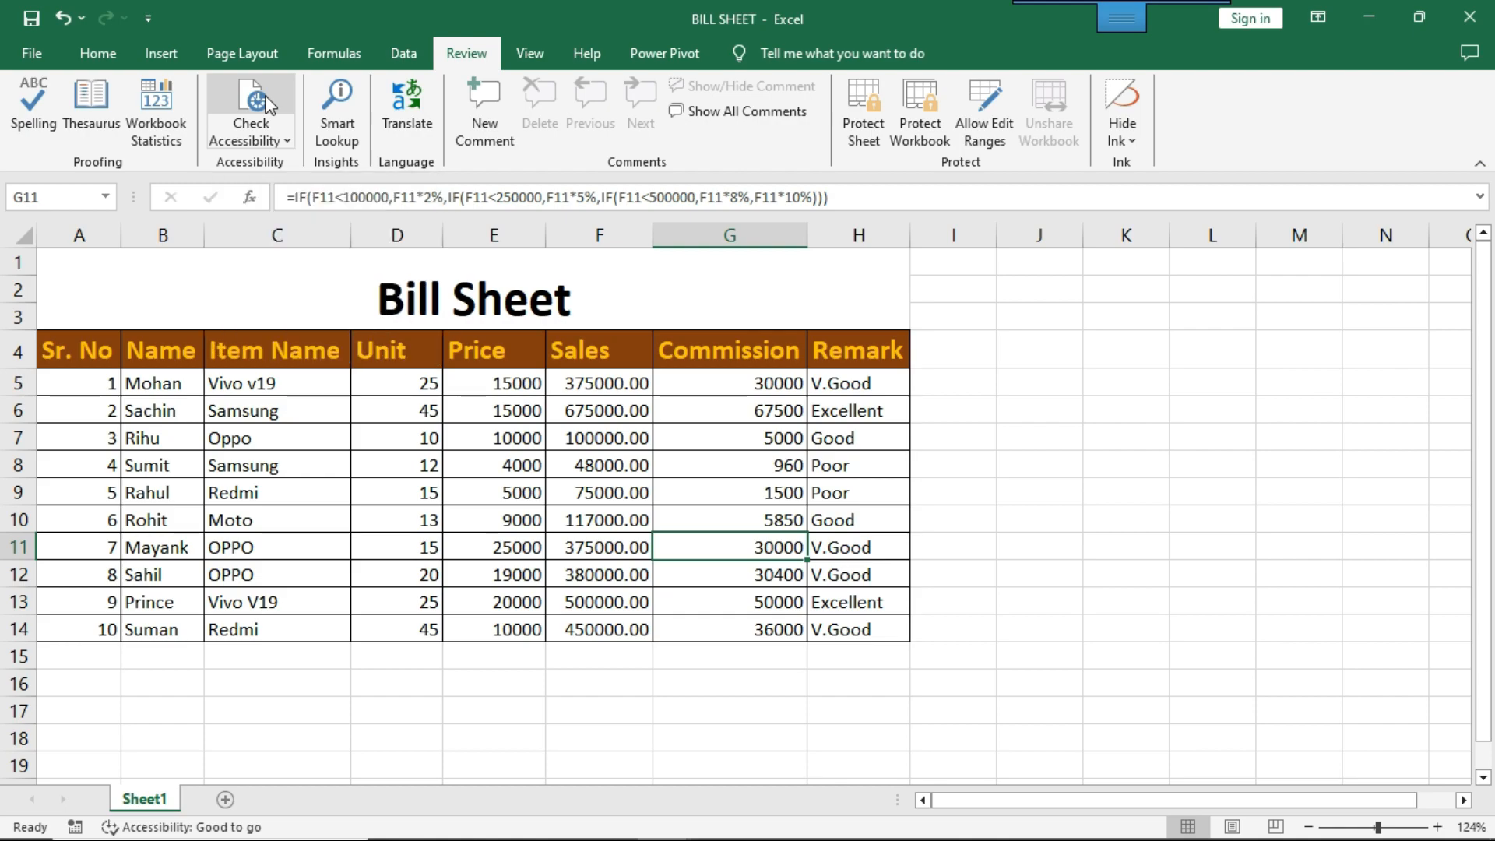
Return to the Pivot Table Data workbook and insert the room interior photo from the device's Pictures folder at cell K8.
key(alt+Tab)
click(925, 466)
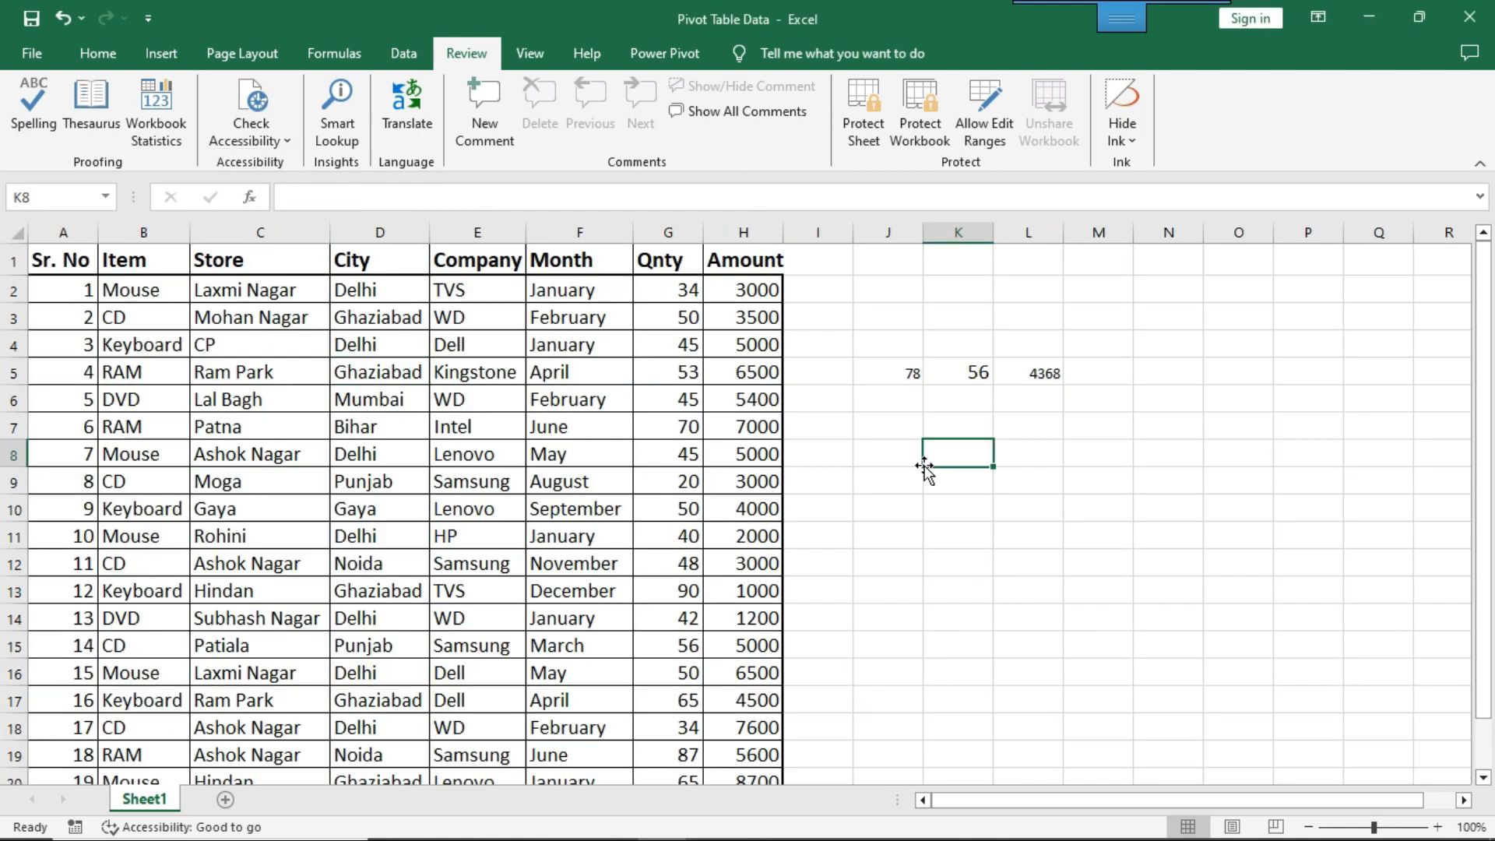
click(170, 67)
click(257, 125)
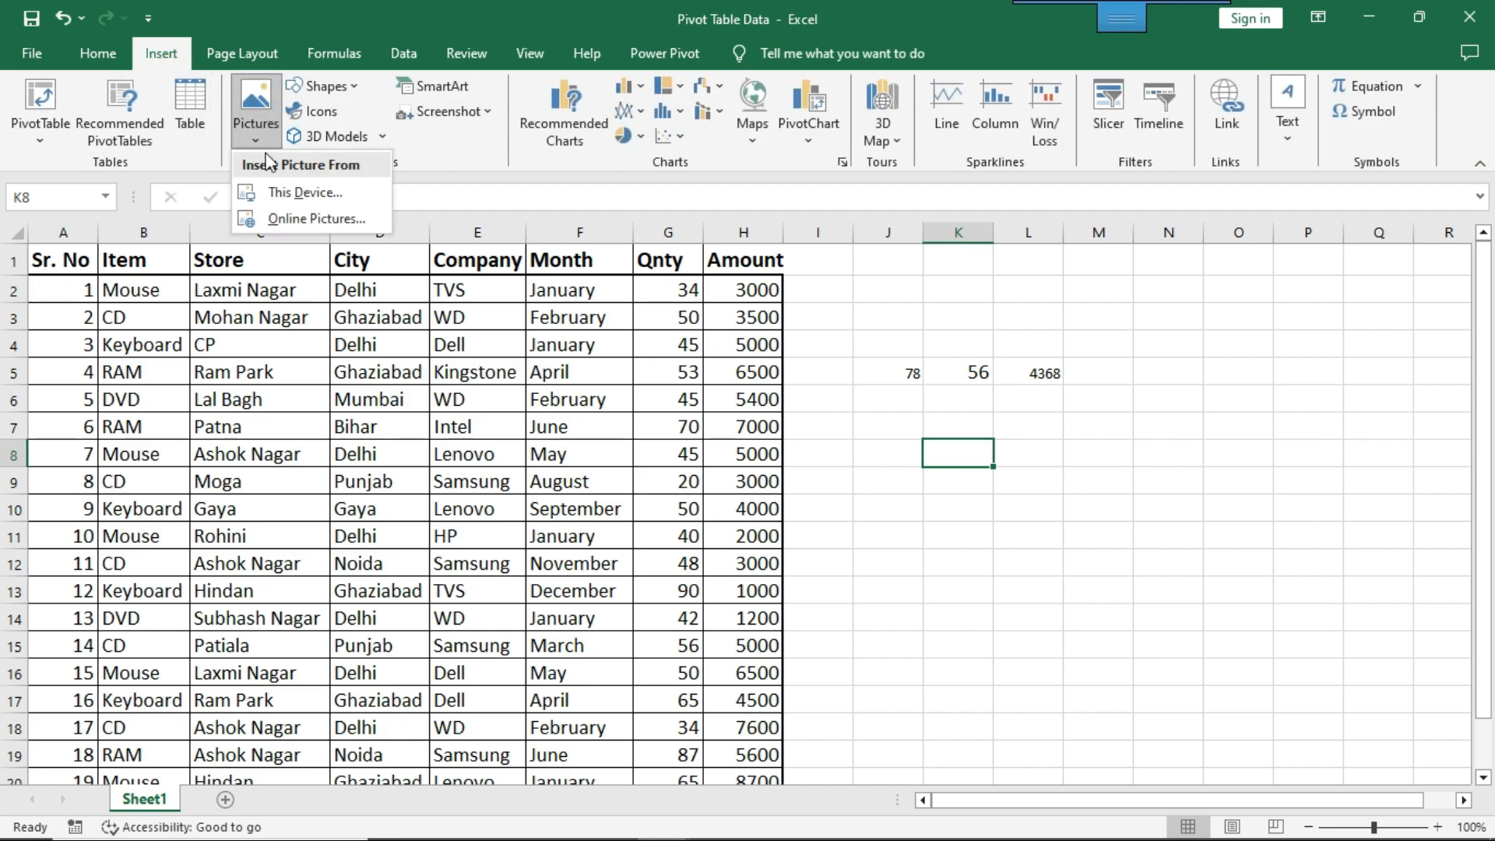
click(302, 193)
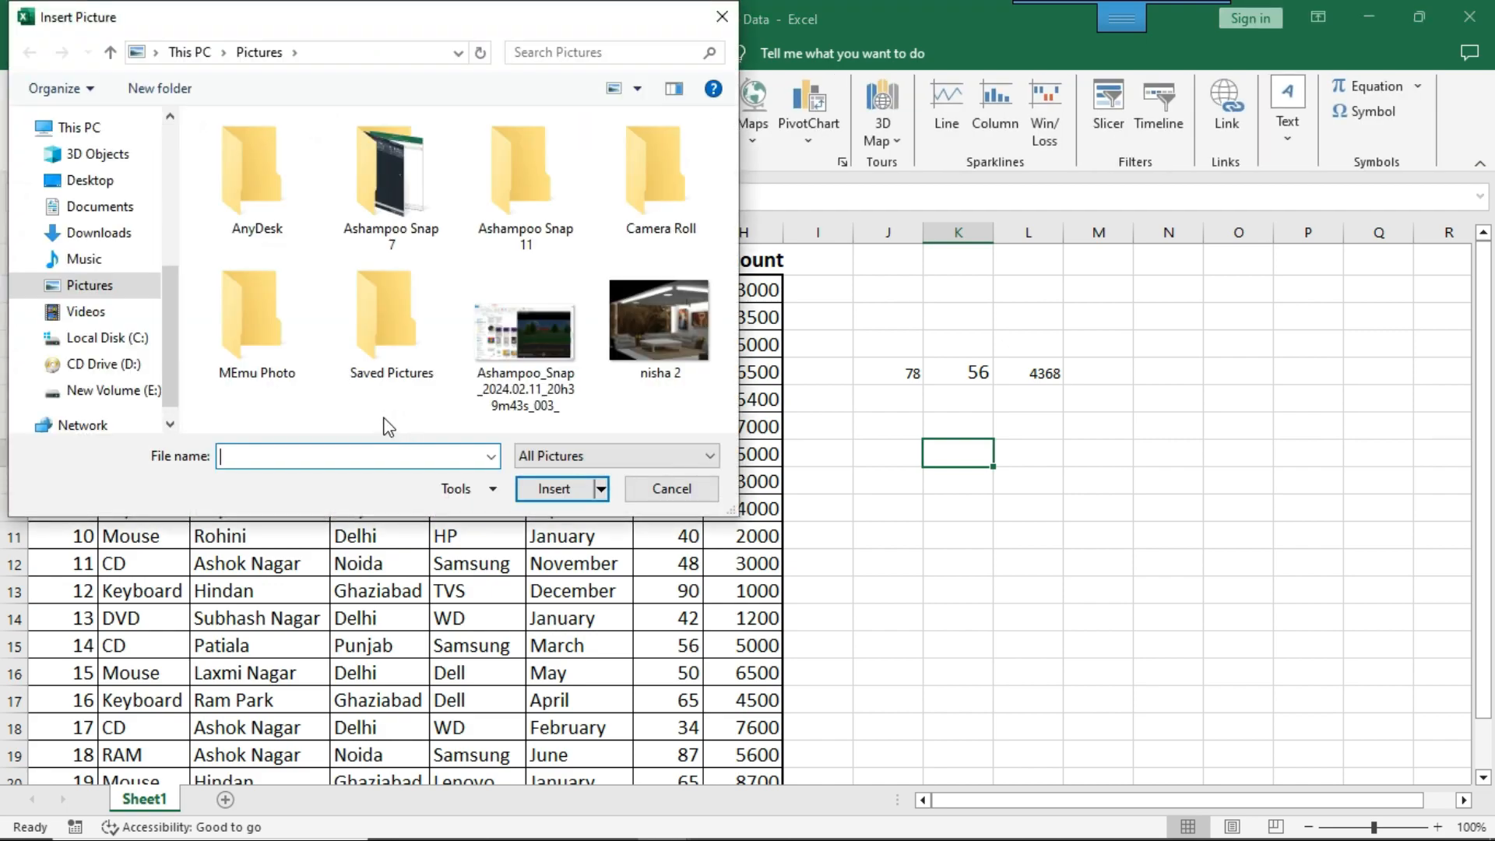
click(628, 334)
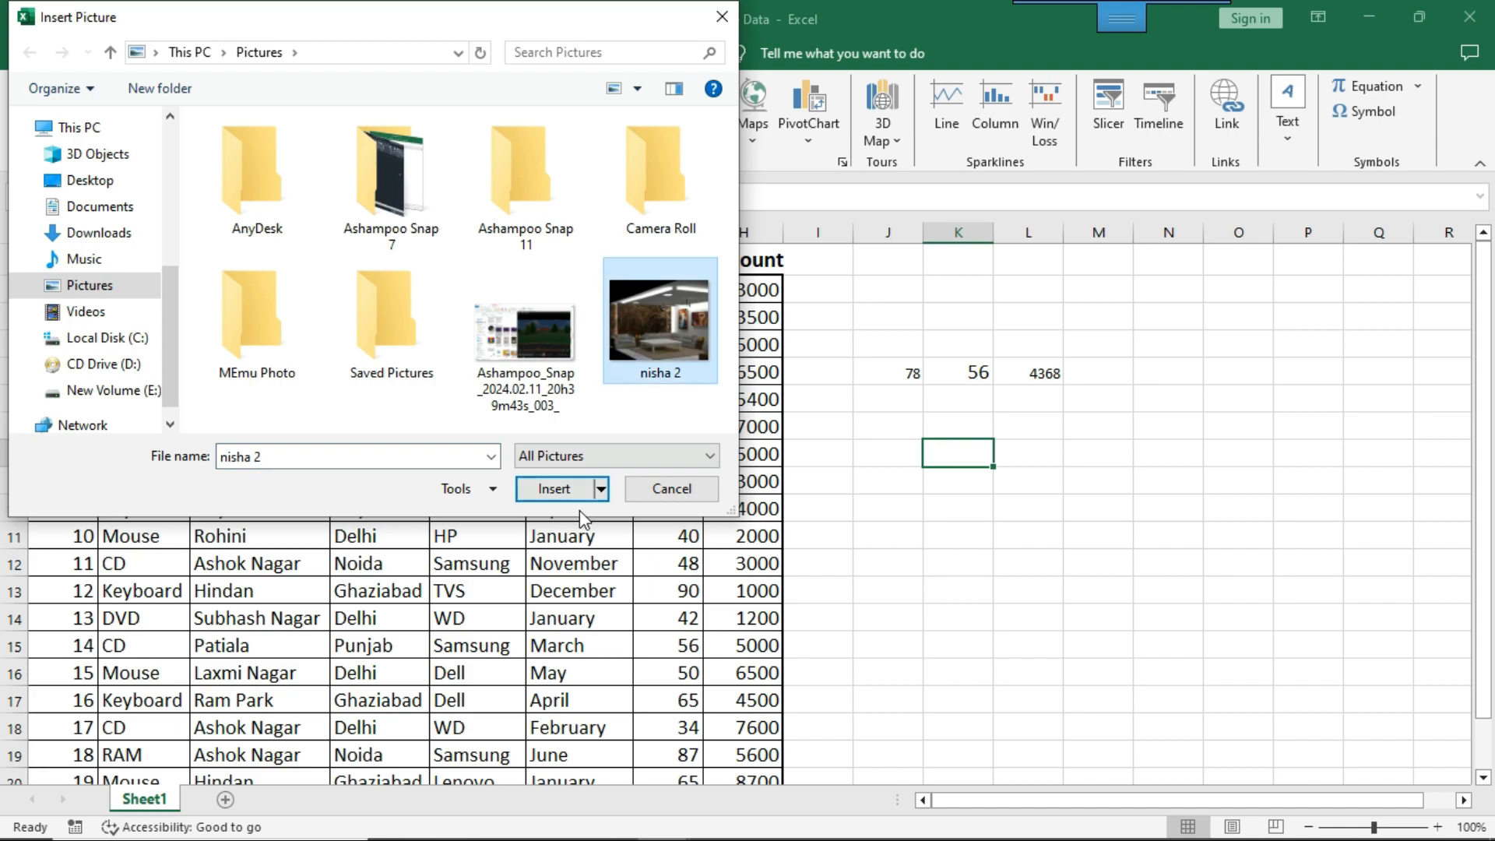
click(580, 488)
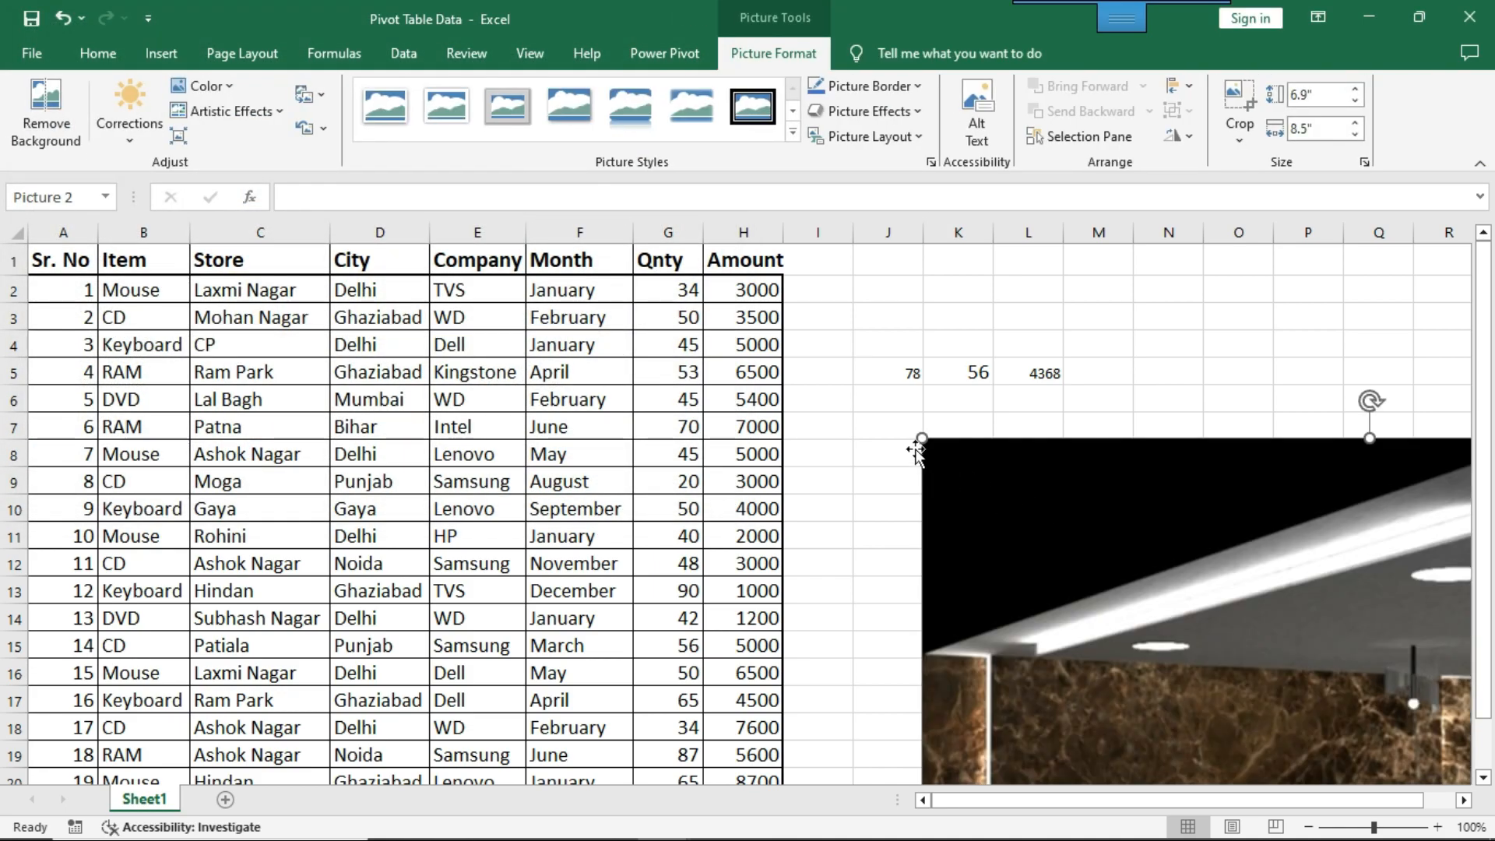
Shrink the inserted picture to about 2.78" high by 3.43" wide and place it just below the values in row 5.
drag(915, 450, 1160, 628)
drag(1261, 678, 1039, 538)
drag(1172, 638, 1056, 511)
click(839, 500)
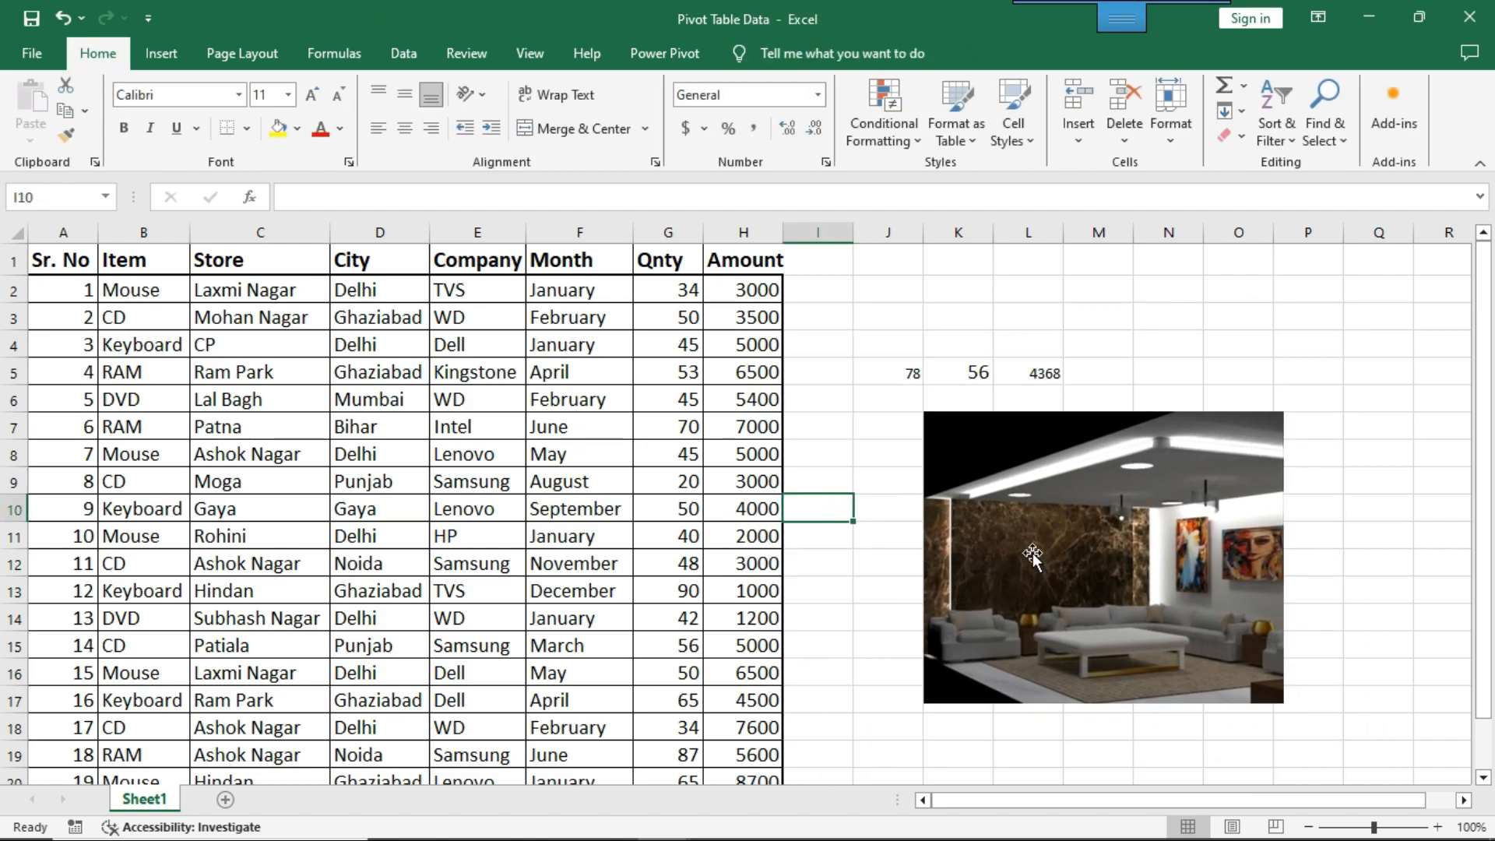
drag(1101, 642, 1048, 627)
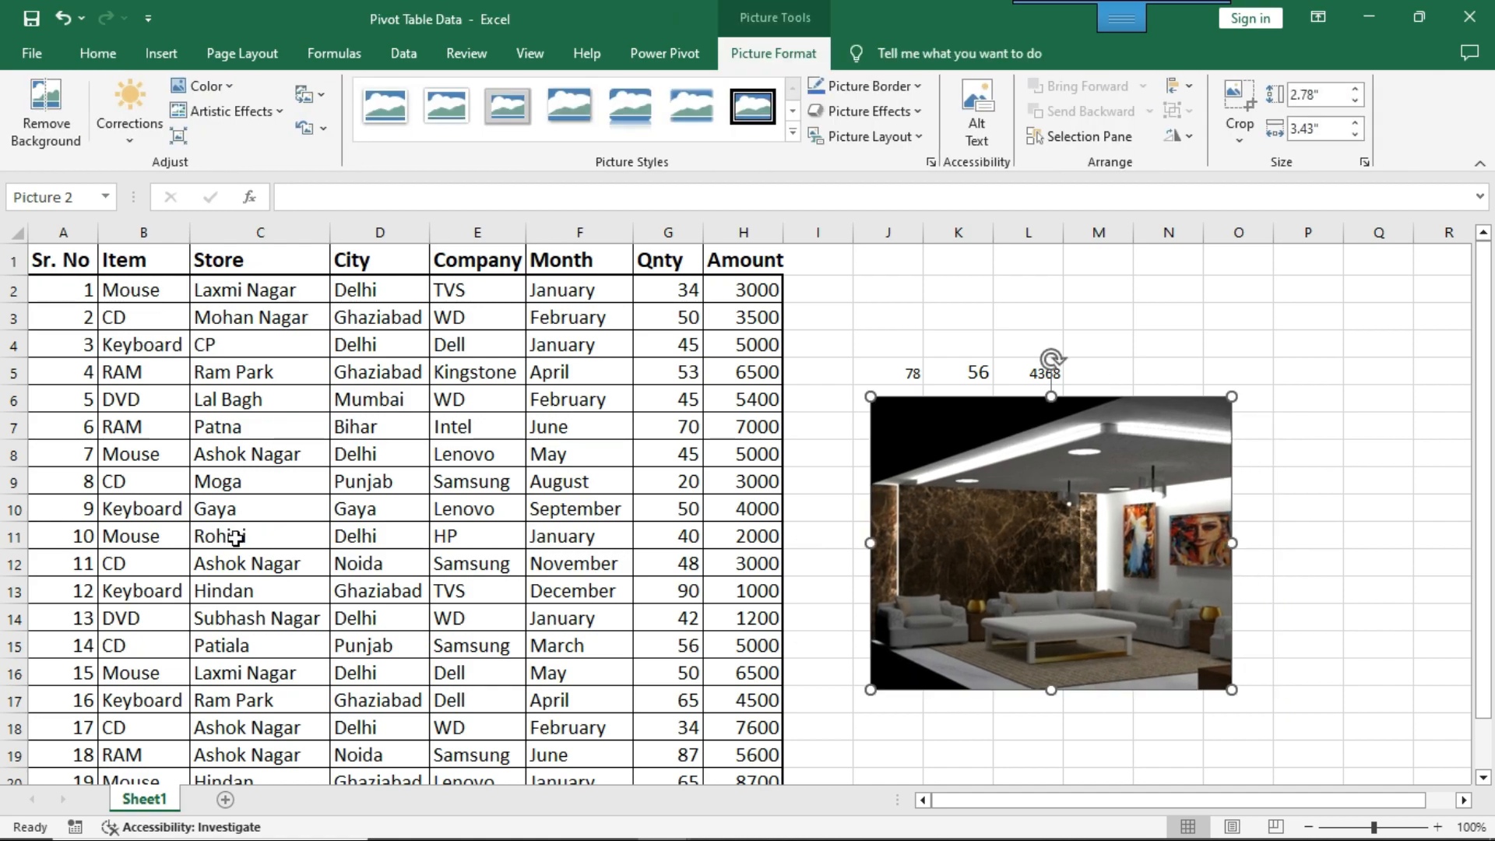
Rename the Sheet1 worksheet as DATA.
right_click(146, 807)
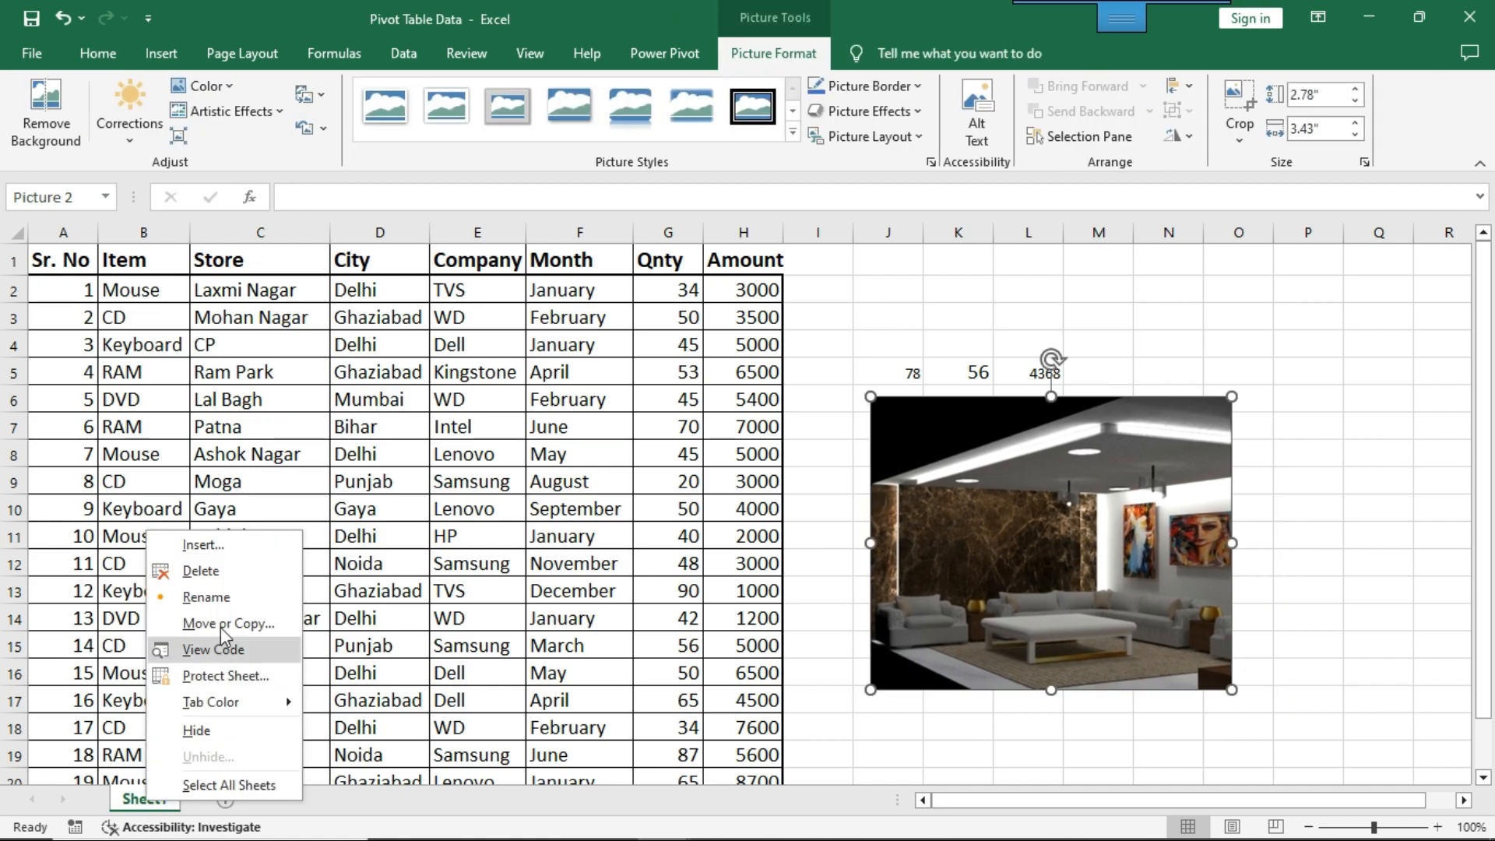
click(201, 598)
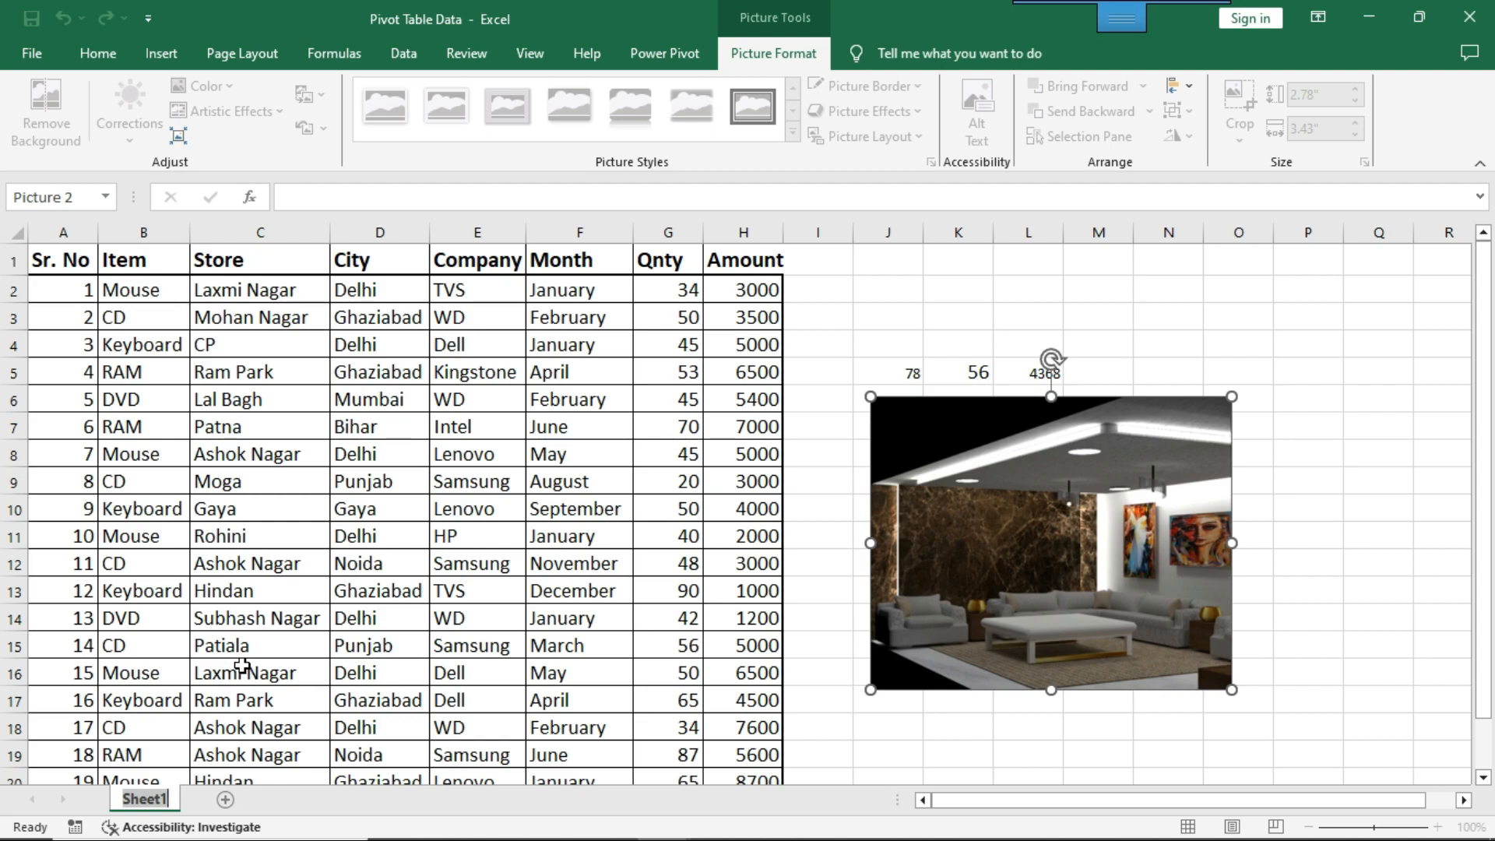
text(dATA)
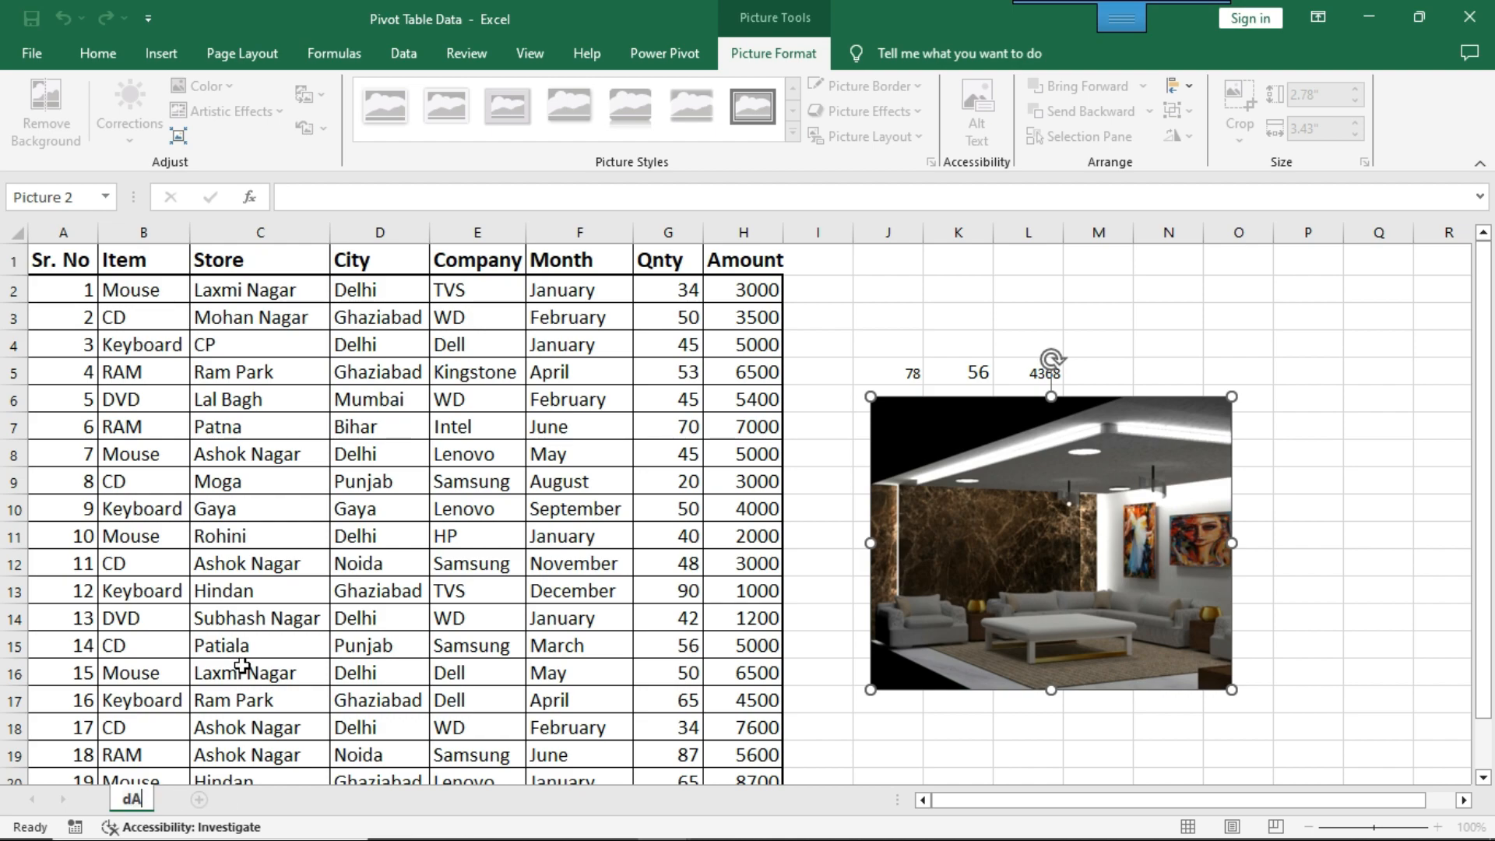
key(BackSpace)
key(BackSpace)
key(BackSpace)
key(BackSpace)
text(DATA)
Add two new worksheets, rename the second one as MOUSE, and return to the DATA sheet.
click(219, 799)
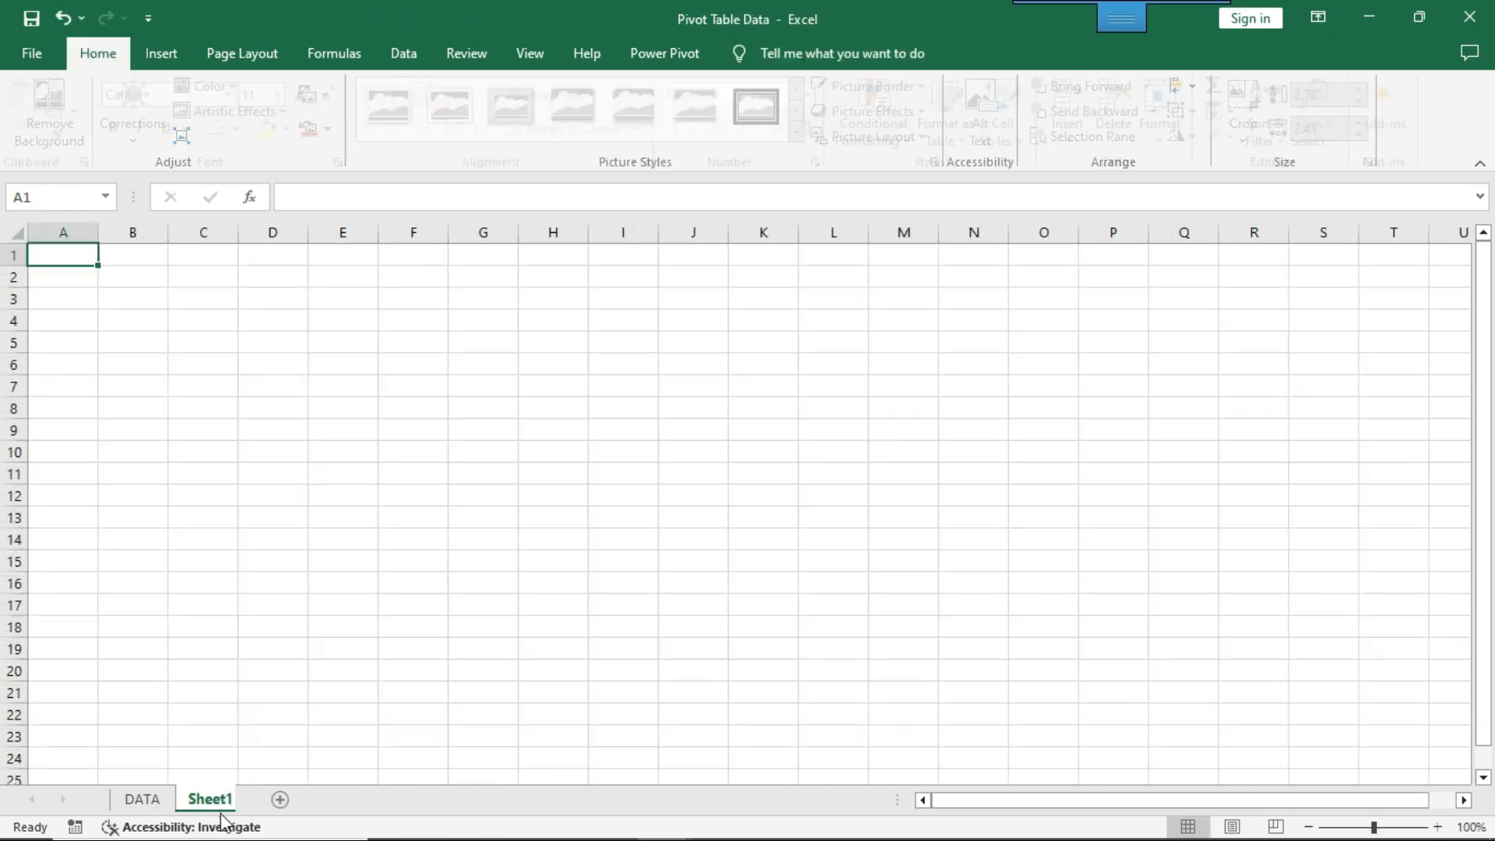
click(299, 799)
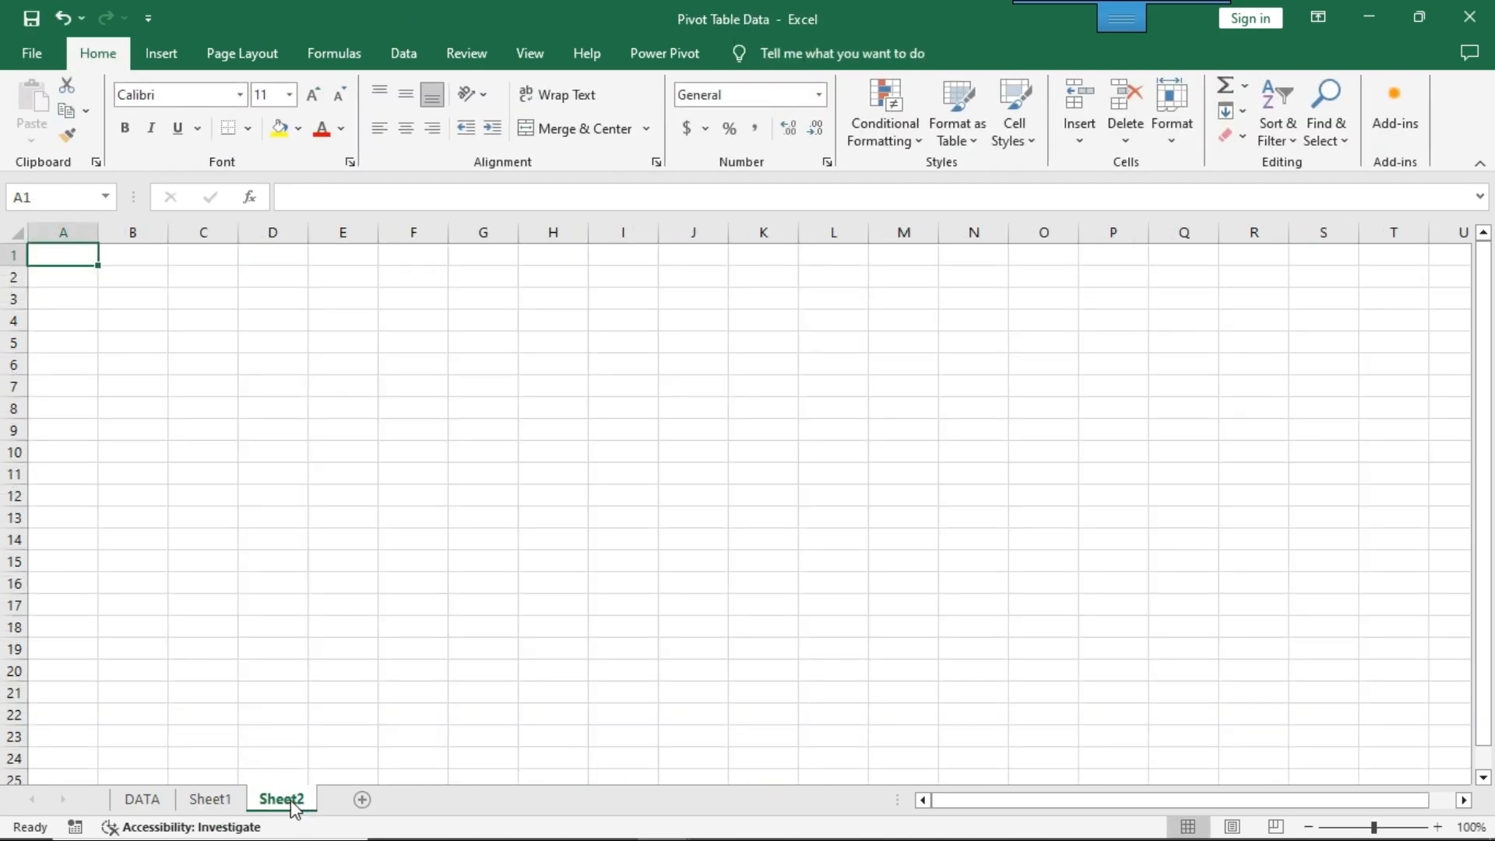
right_click(294, 807)
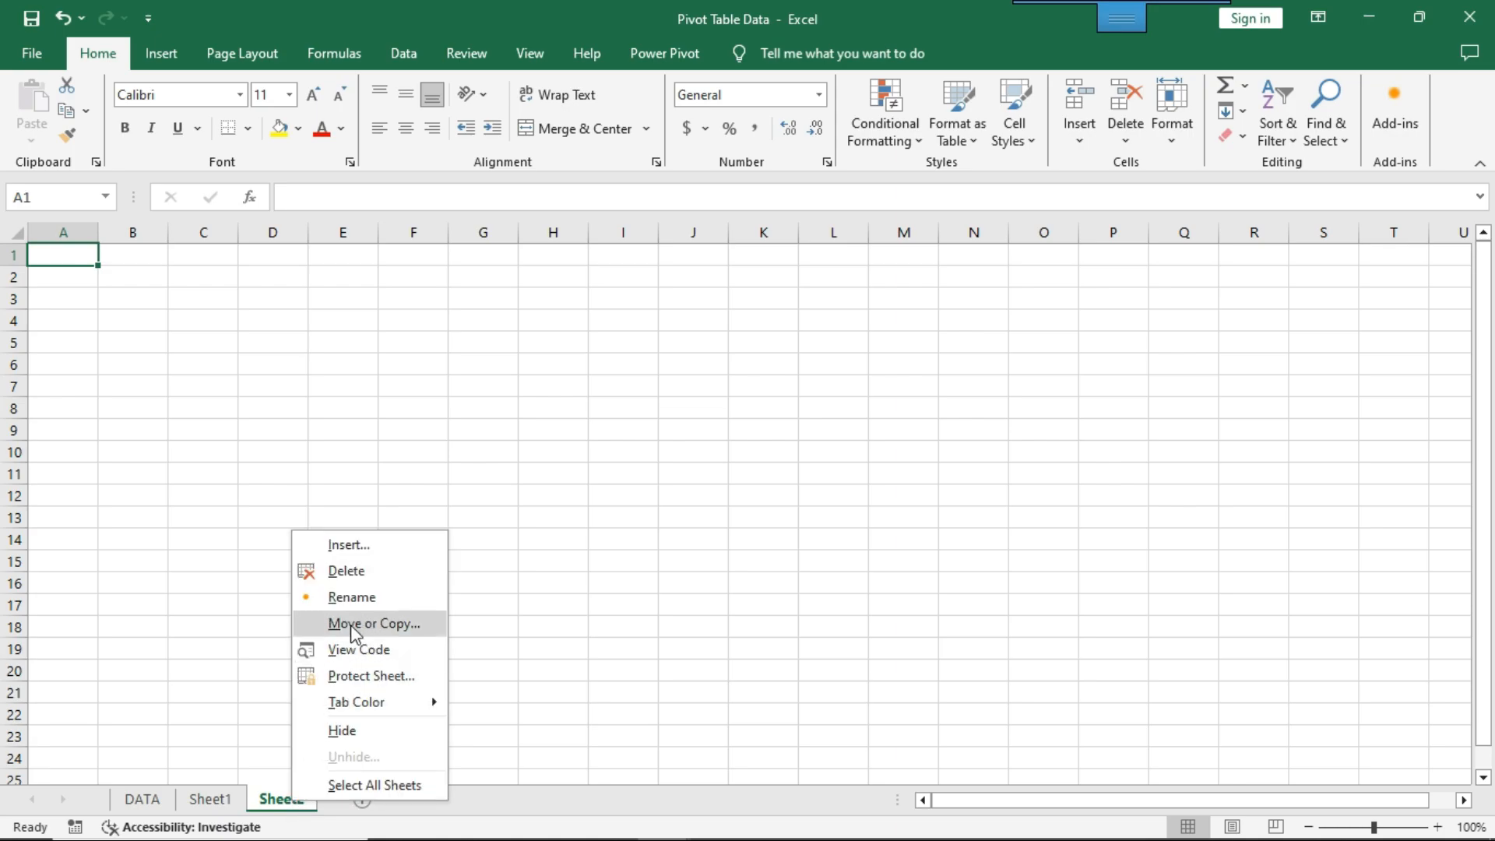
click(355, 597)
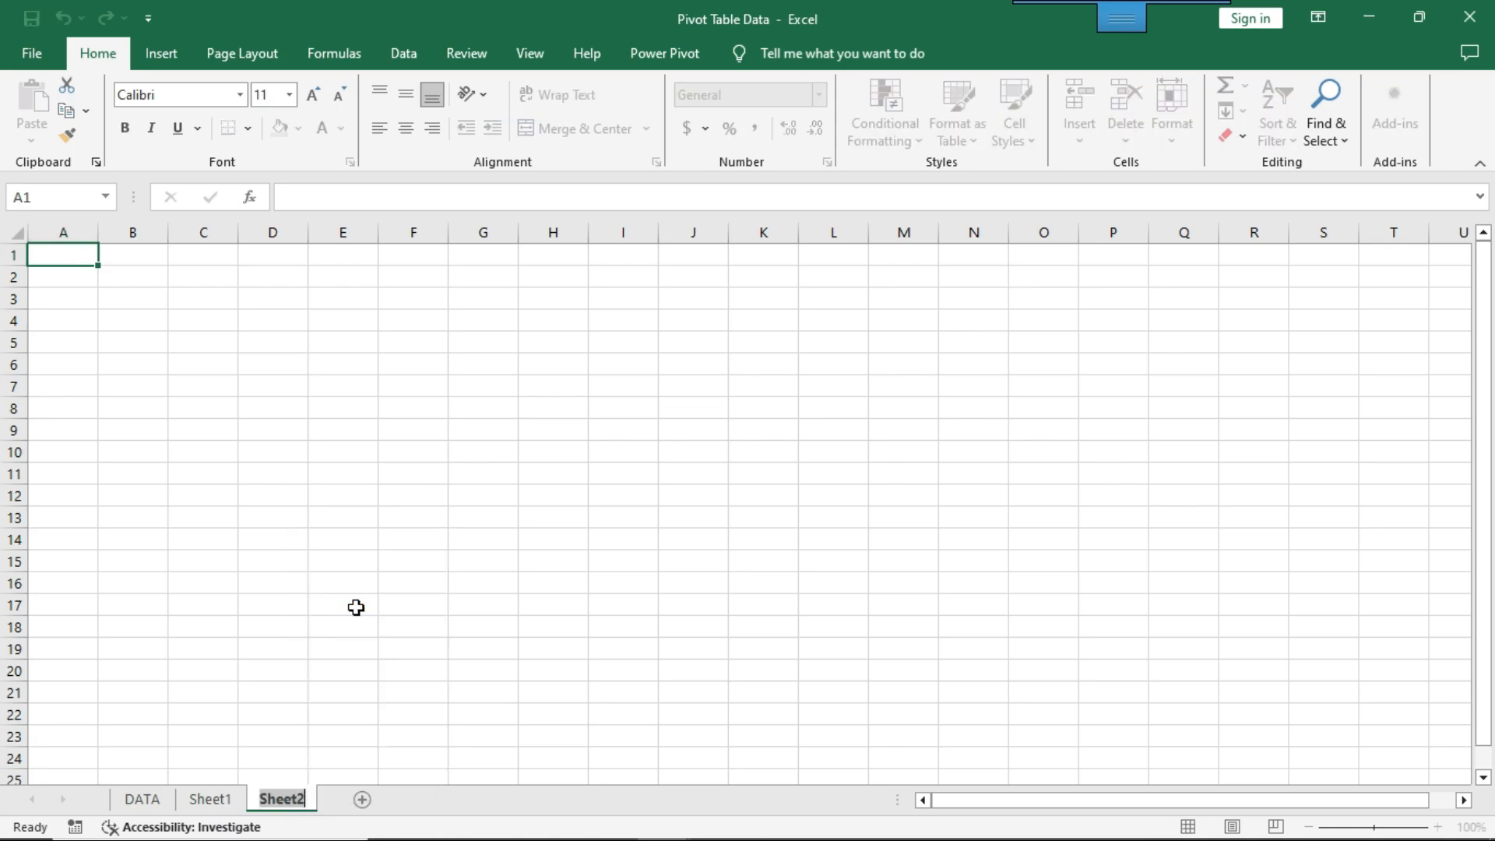
text(MOUSE)
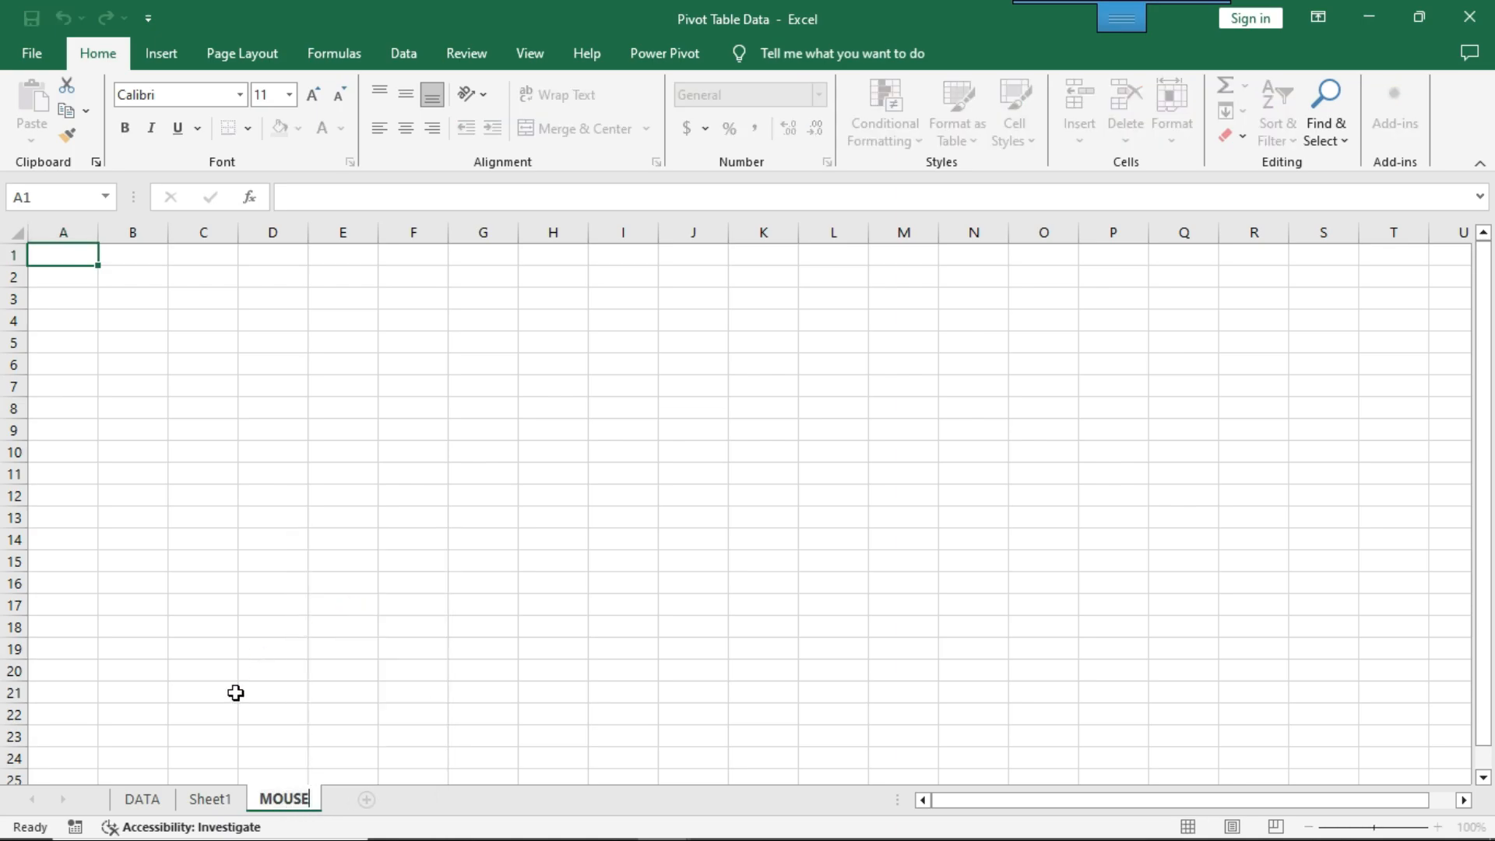
click(141, 799)
click(206, 634)
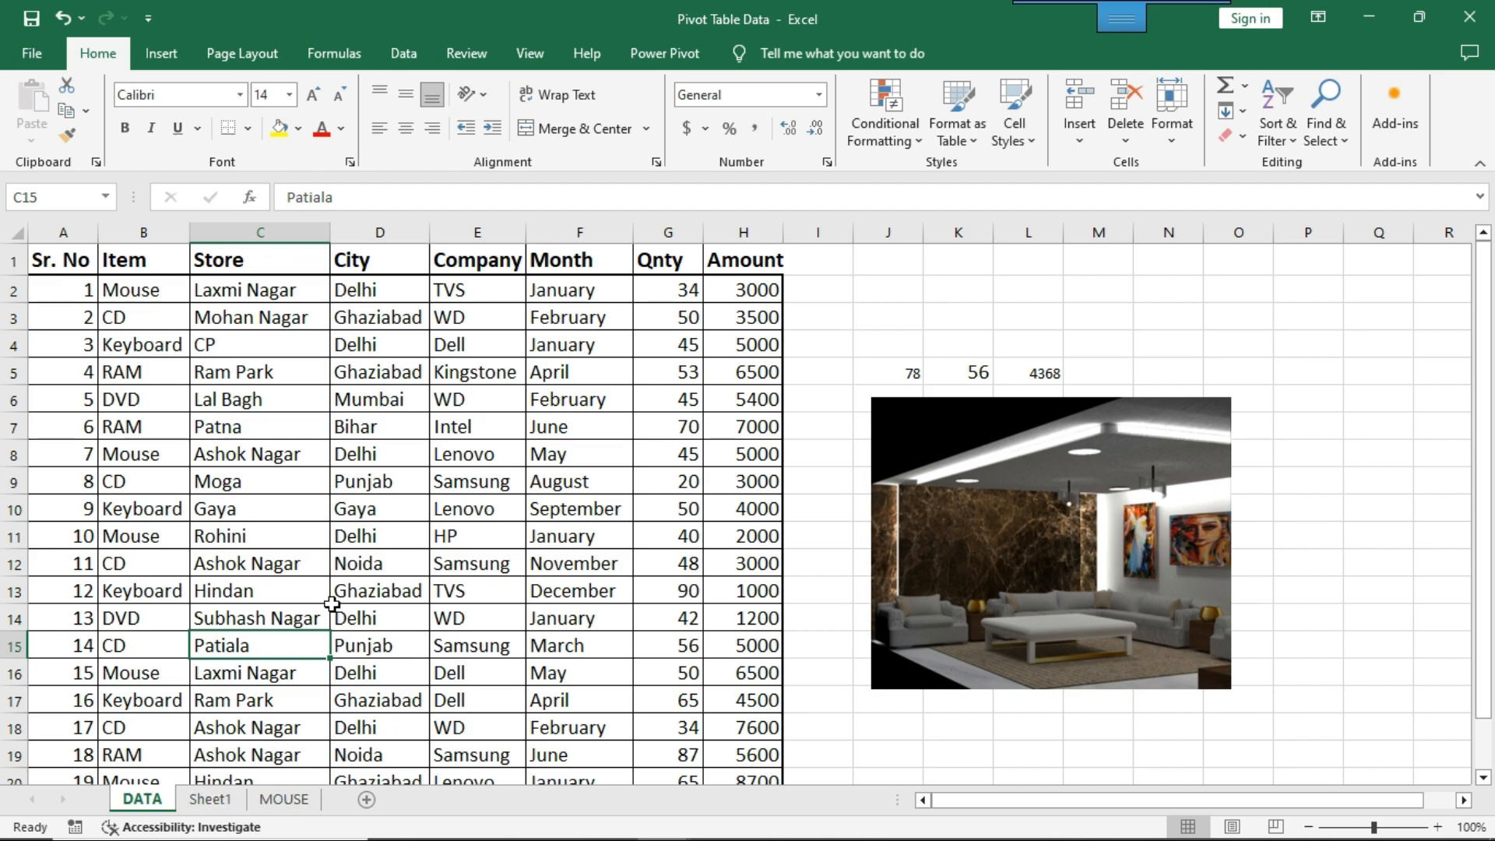
drag(333, 607, 340, 596)
click(484, 404)
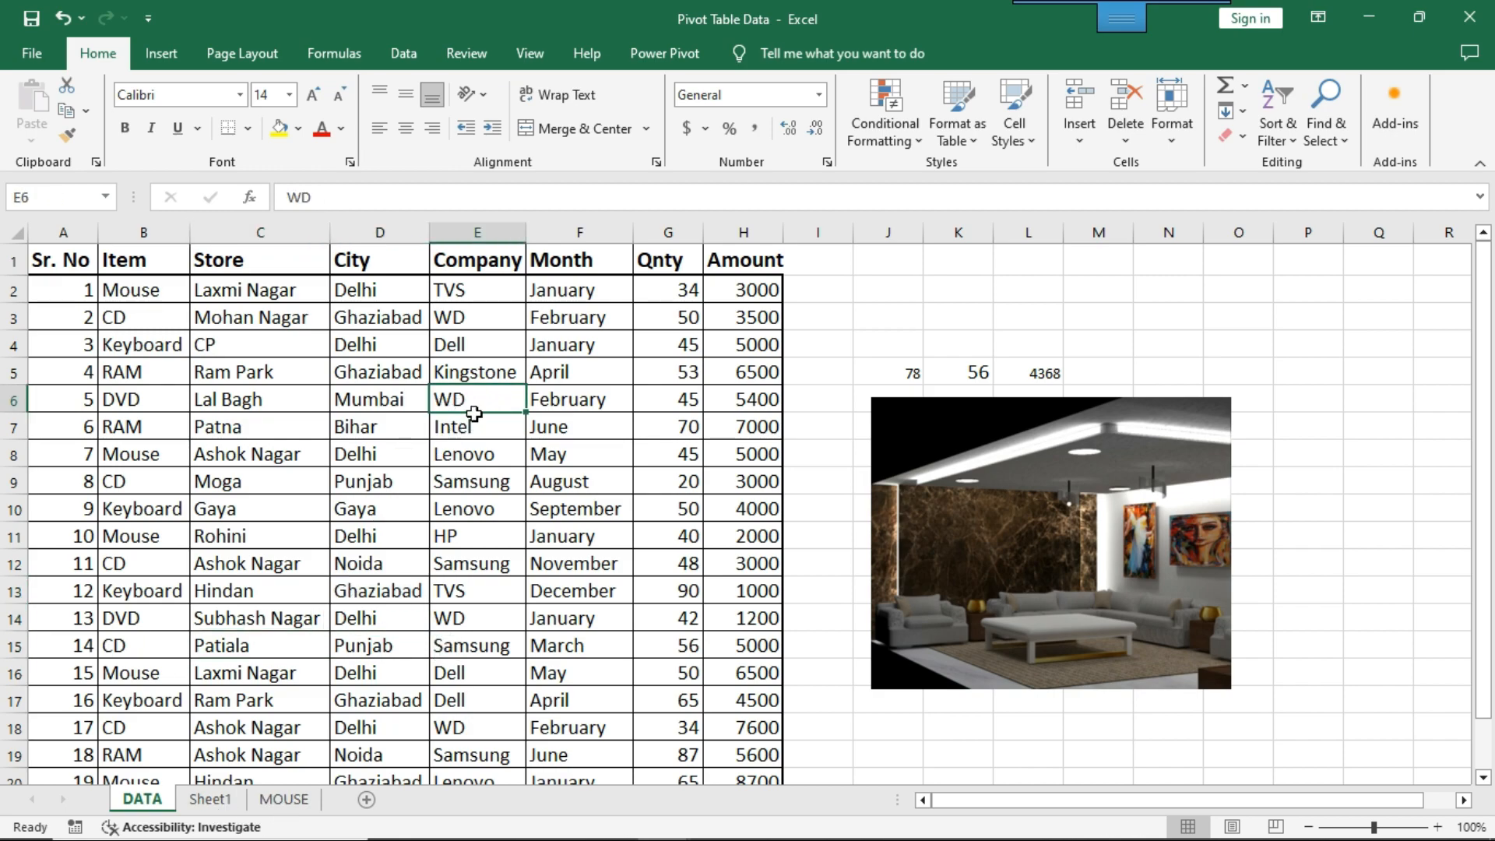
Run the accessibility check on the workbook, dismiss the introductory tip, and expand the Review Description (alt-text) error.
click(467, 52)
click(865, 313)
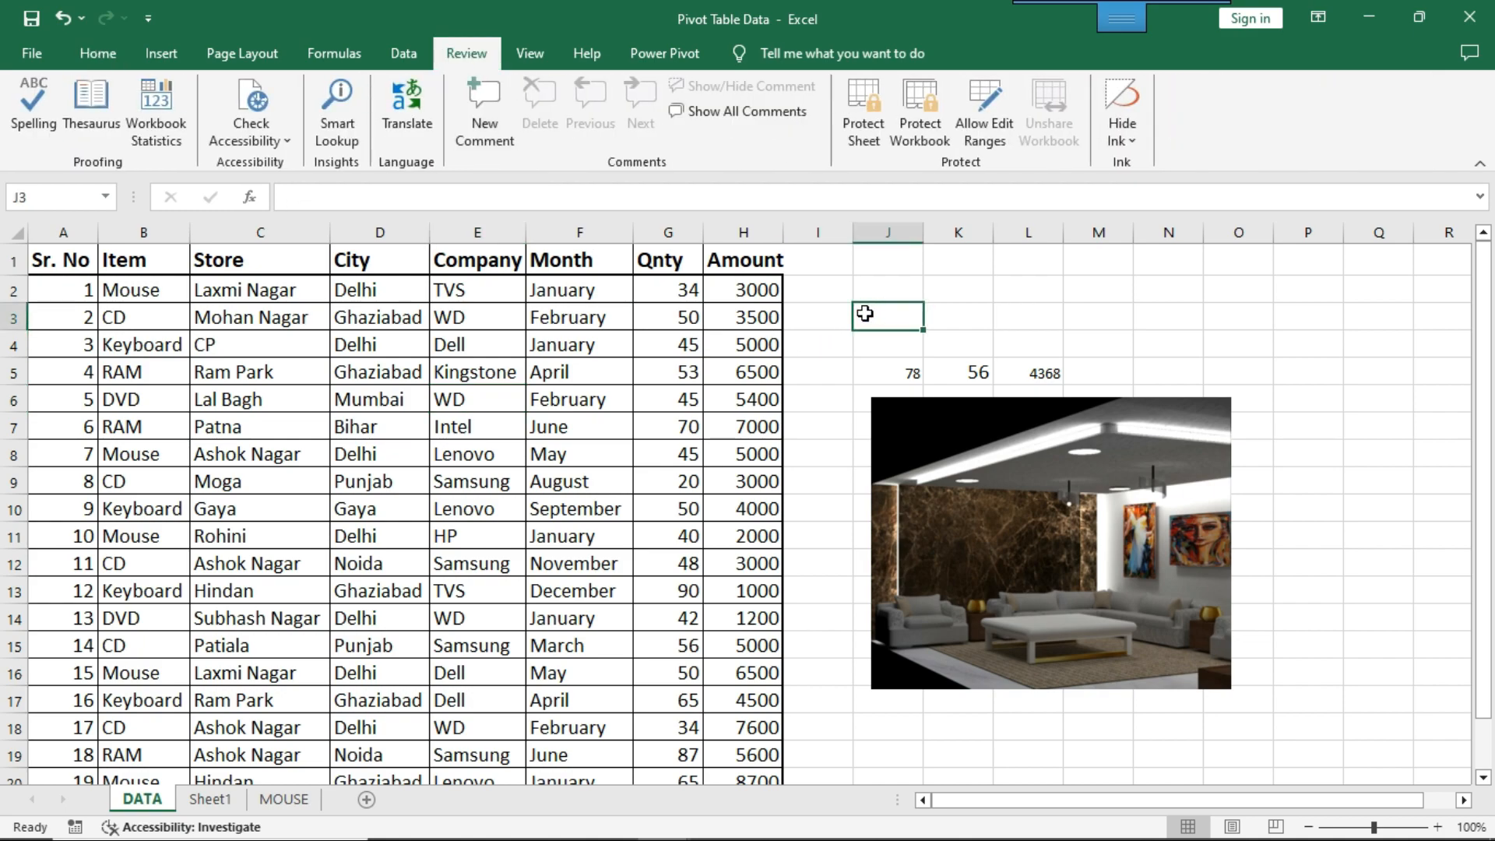
click(257, 100)
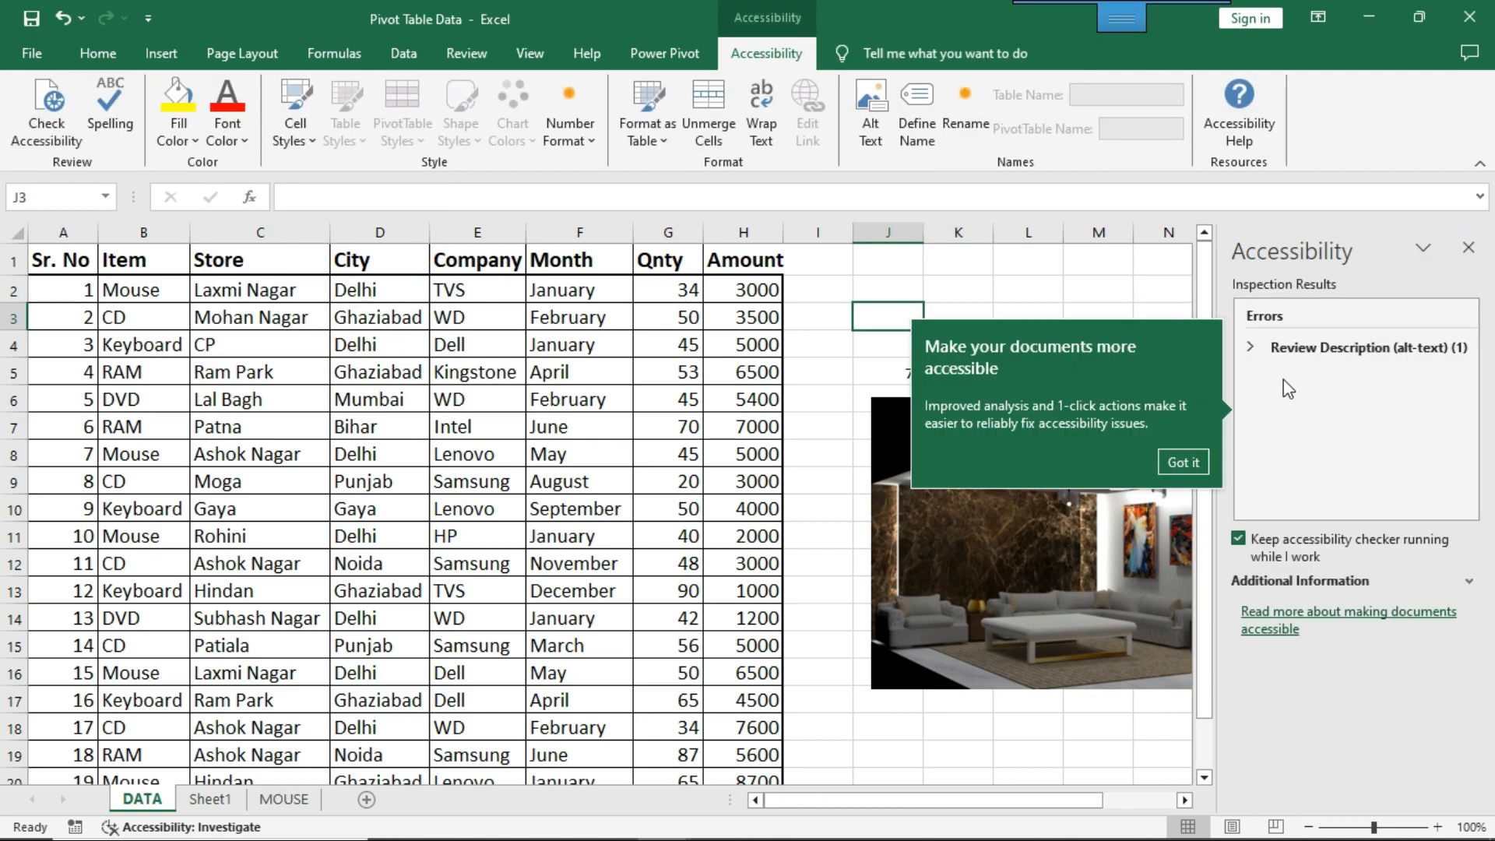
click(1204, 459)
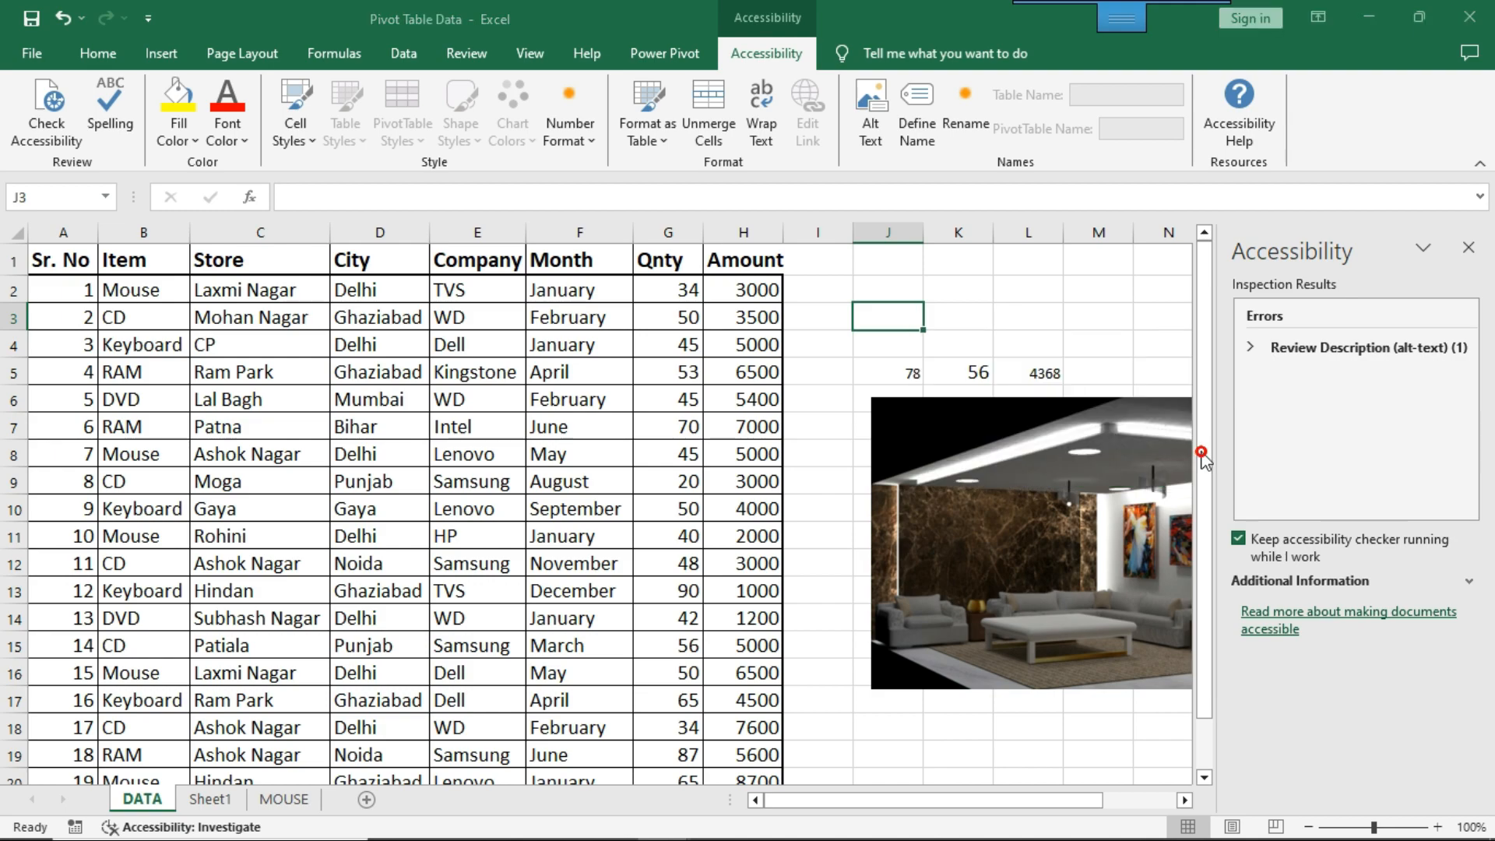
click(1250, 348)
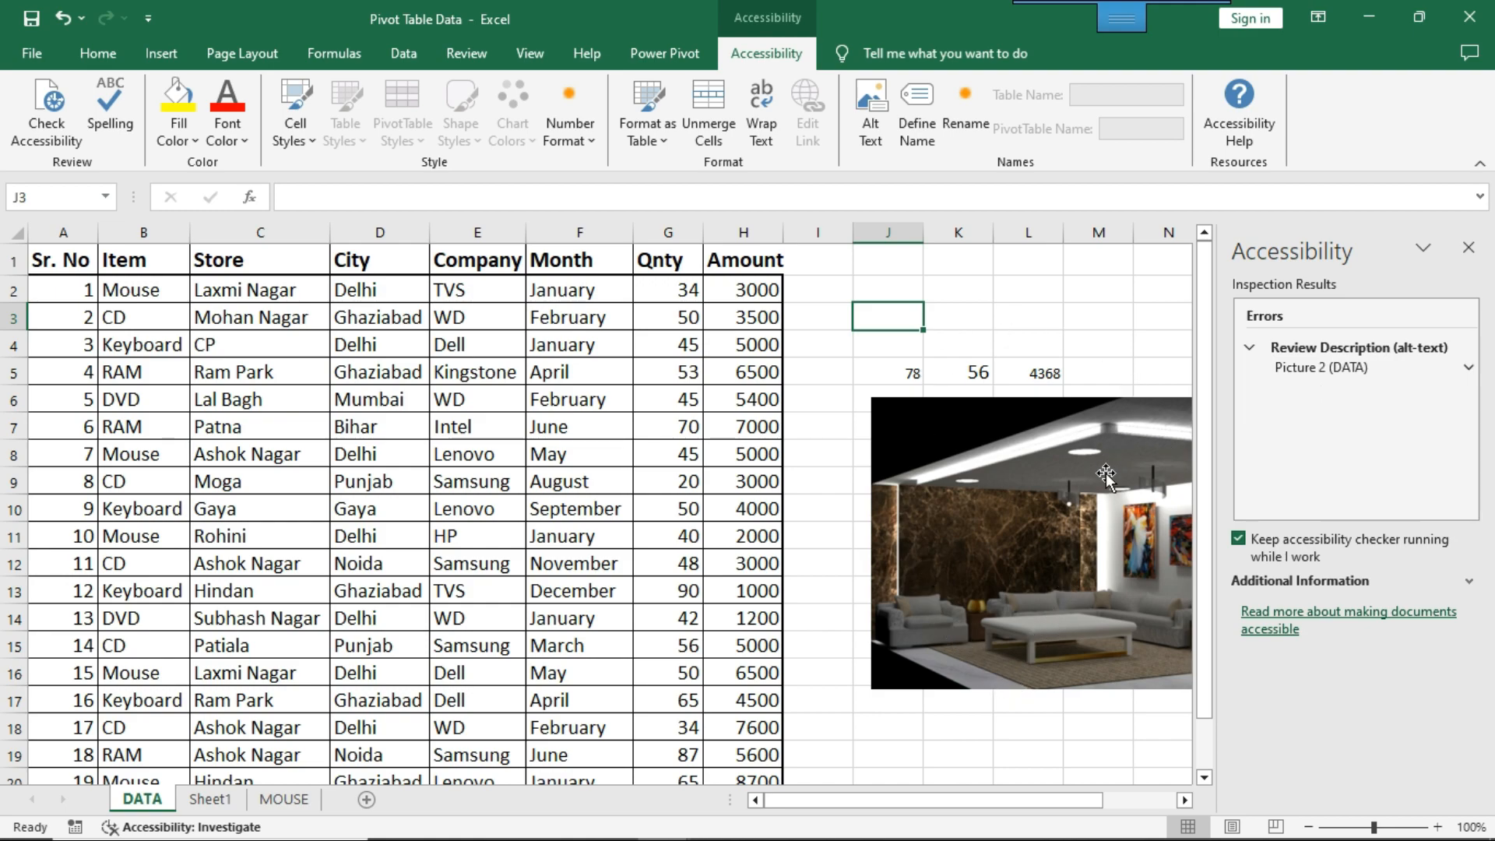
Move the picture closer to the sales table so its left edge lies in column I.
click(1129, 354)
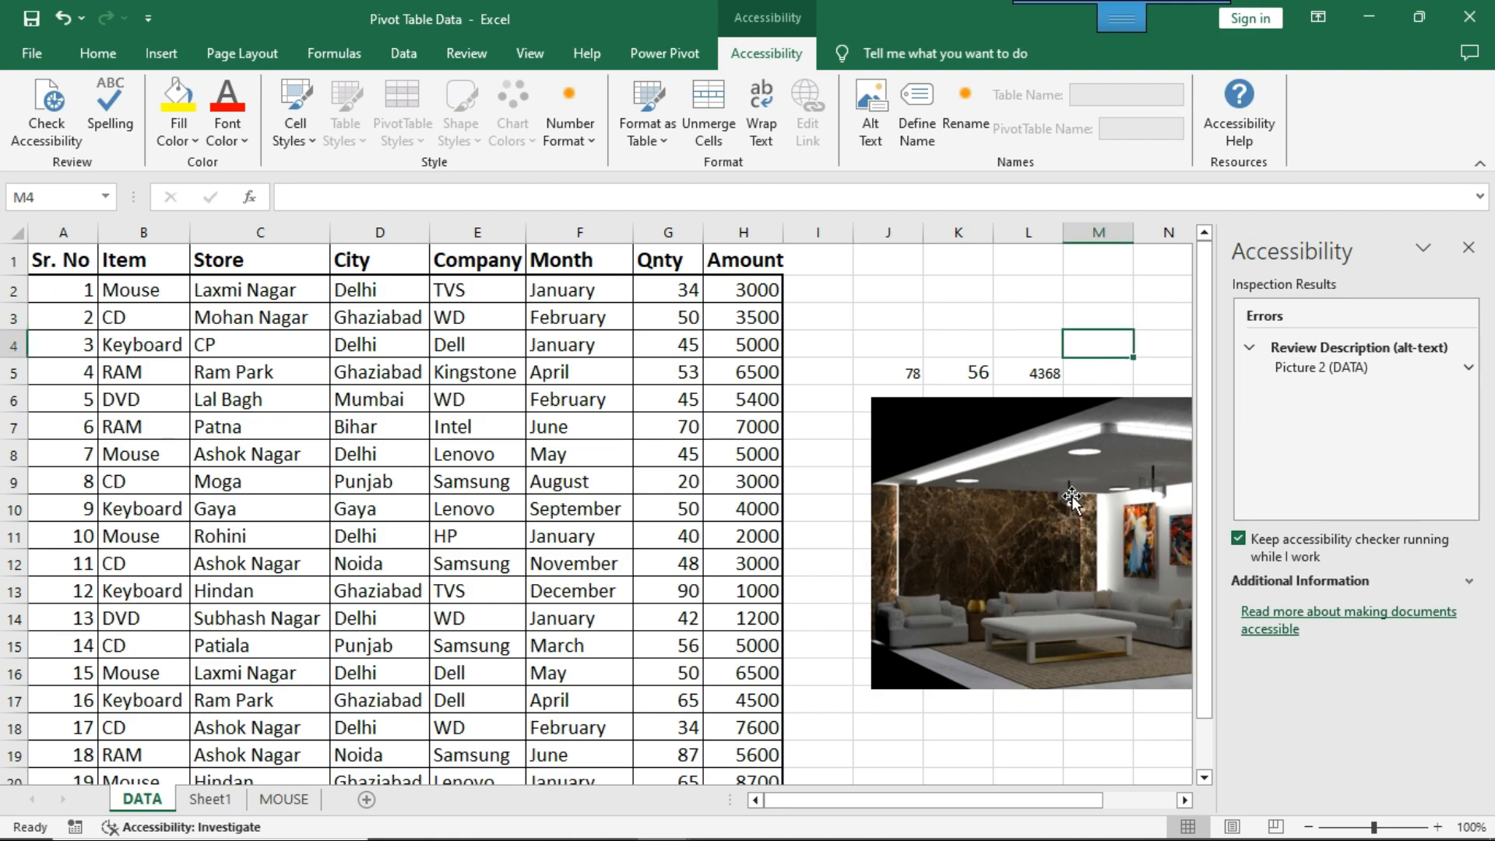
drag(1073, 515, 963, 516)
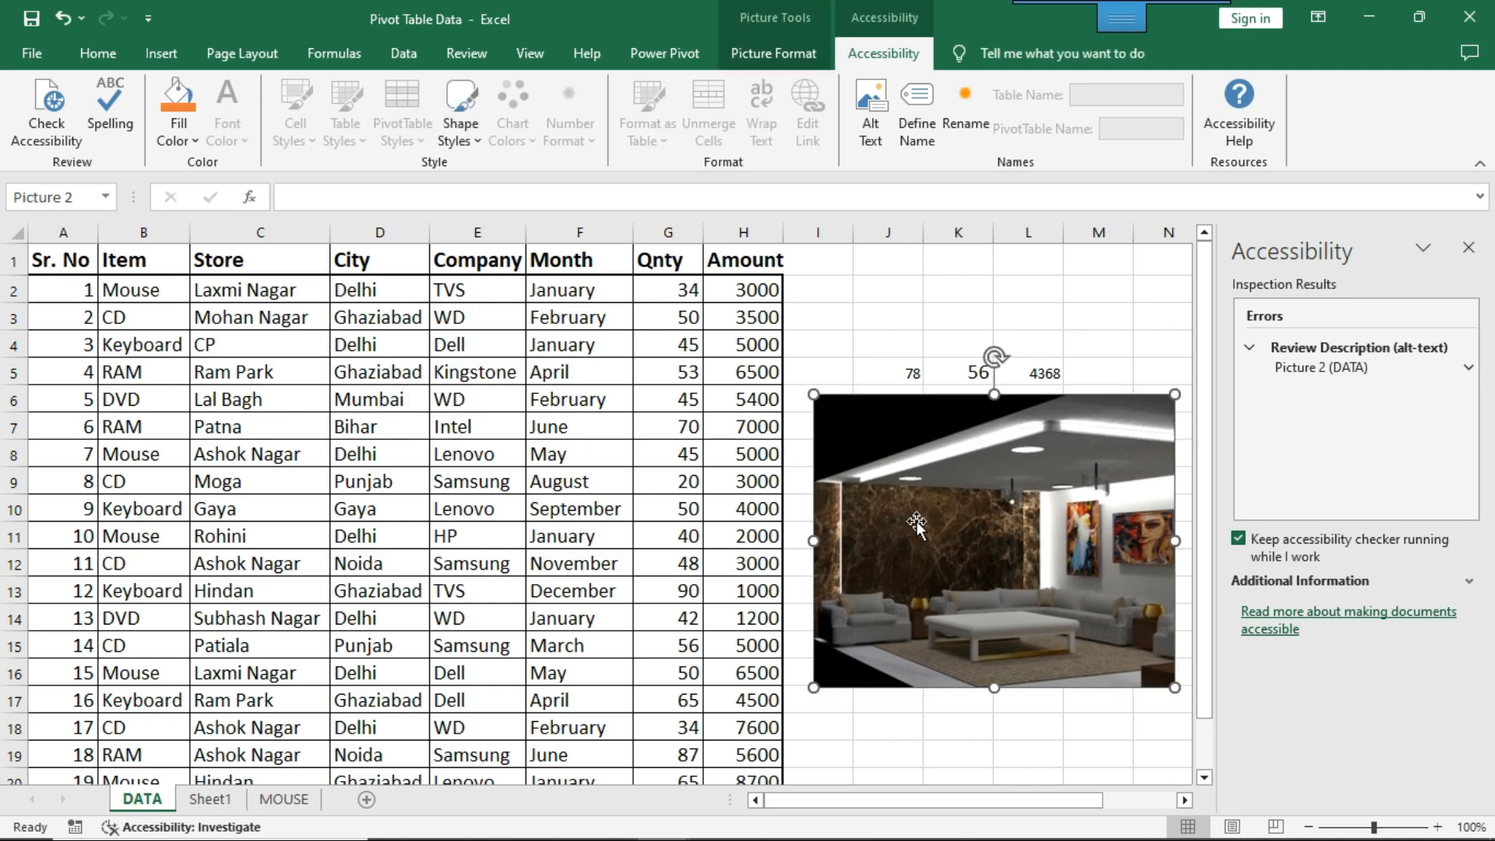
Run the accessibility check again from the blank Sheet1, close its results, and return to the DATA sheet.
click(923, 311)
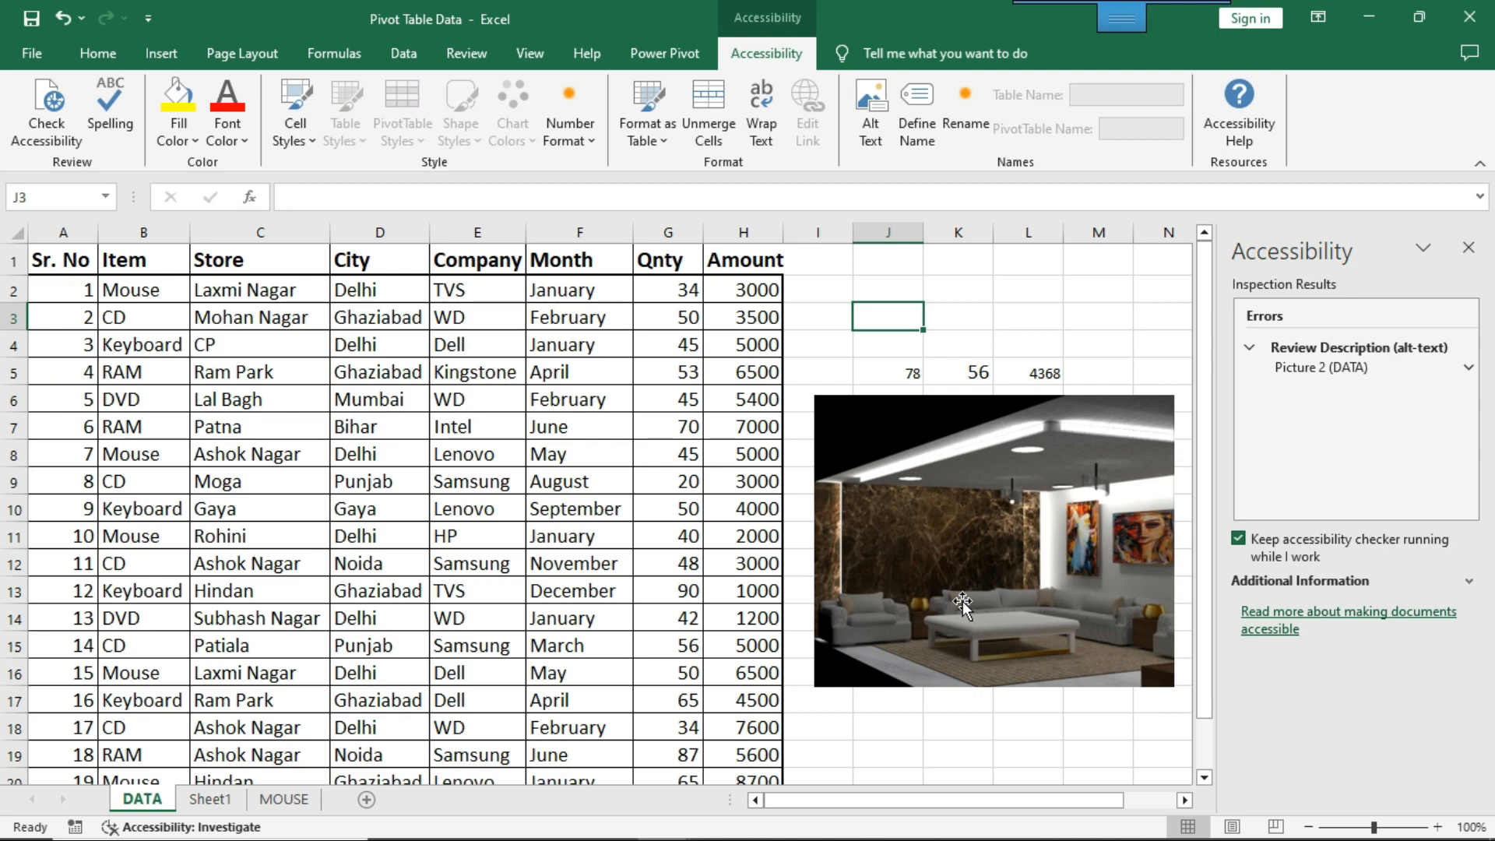
click(1469, 246)
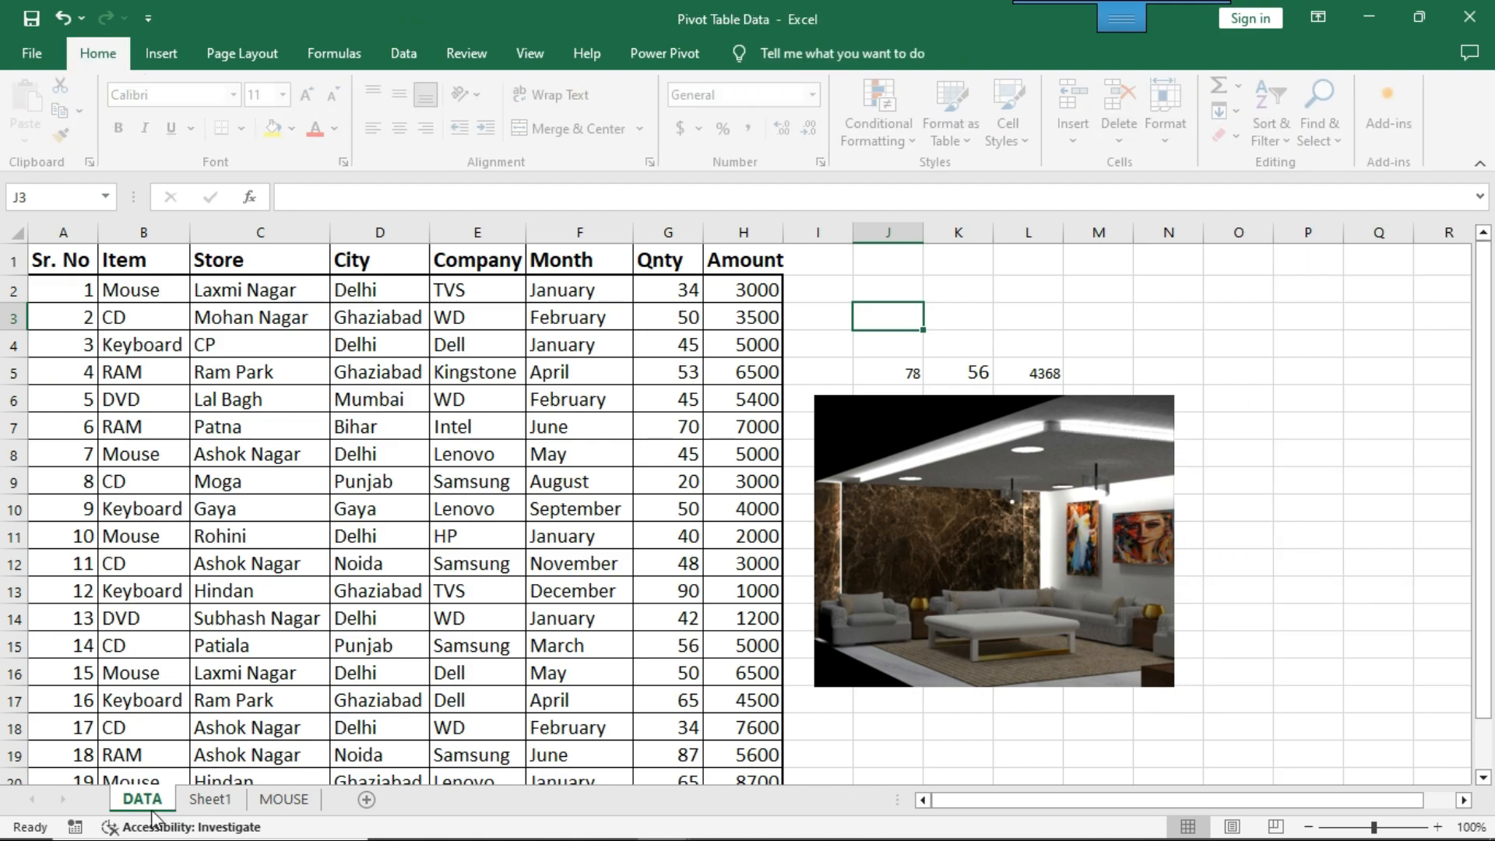
click(209, 799)
click(343, 539)
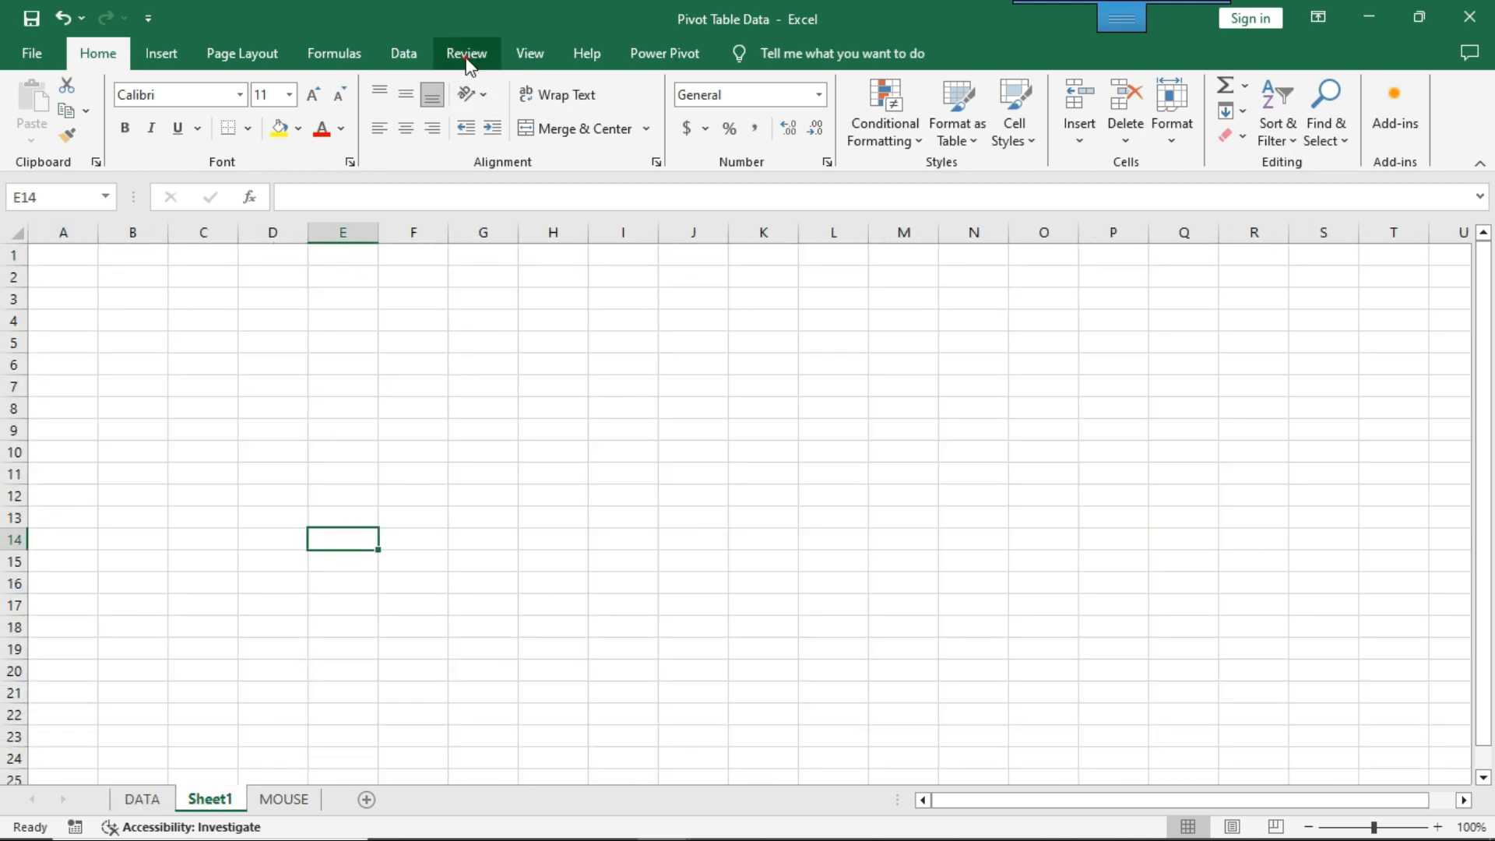
click(467, 53)
click(248, 109)
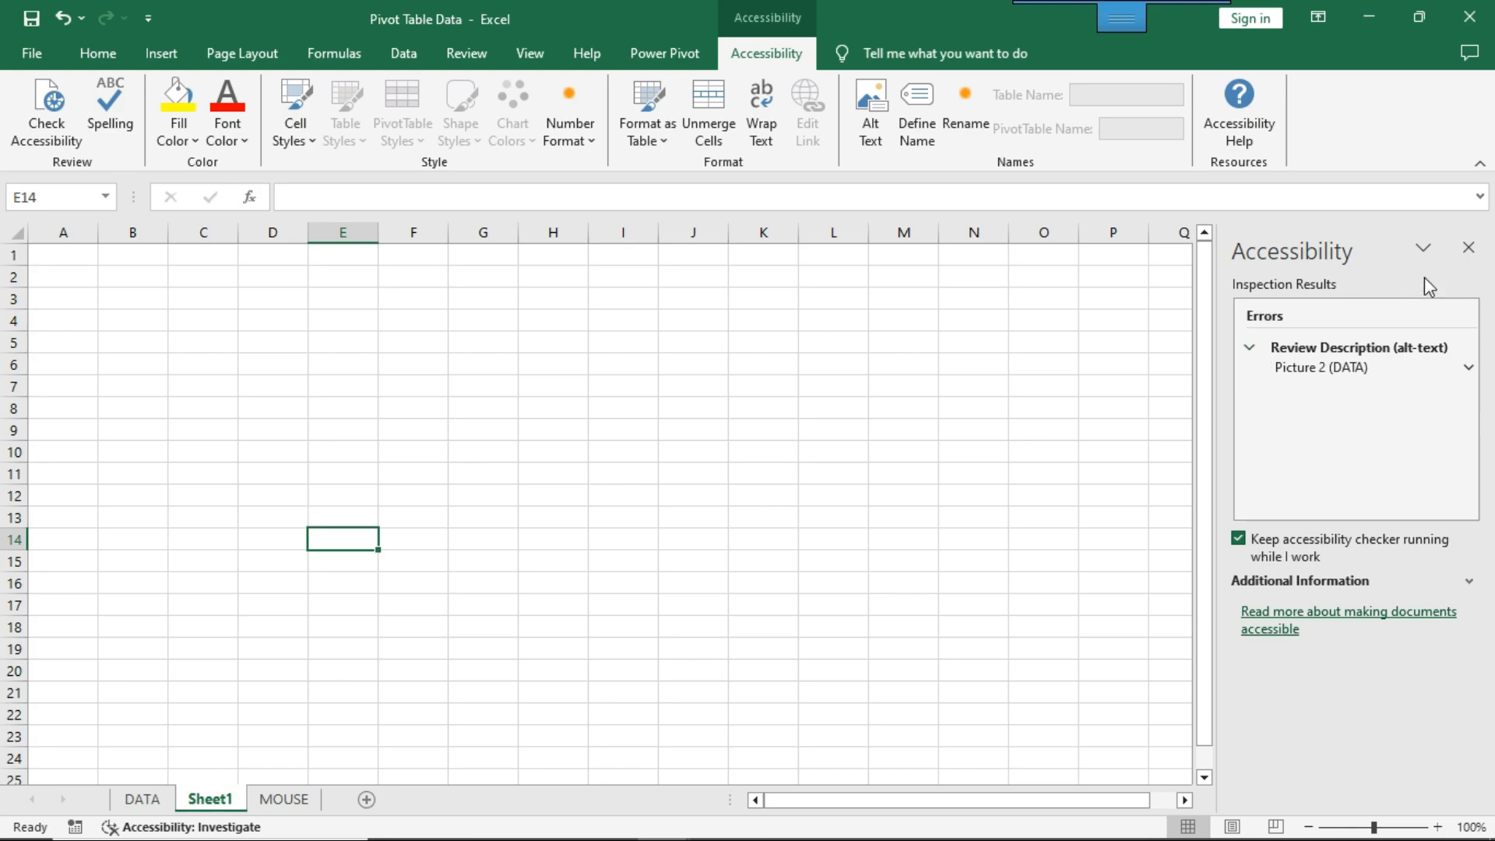
click(1468, 247)
click(158, 801)
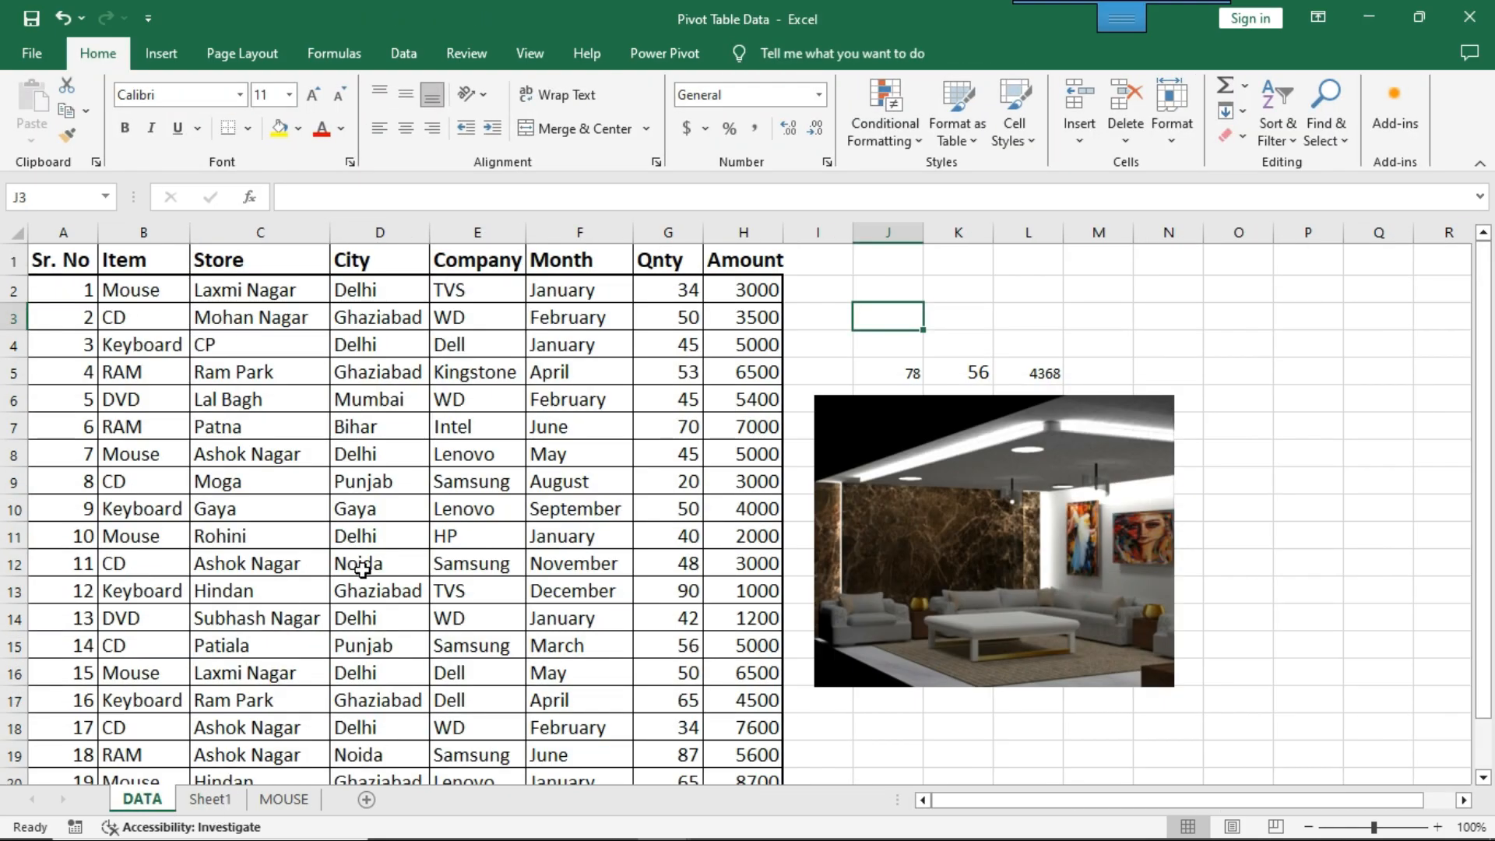
Merge and center the Store and City header cells C1:D1, accepting that only the first value is kept.
click(376, 538)
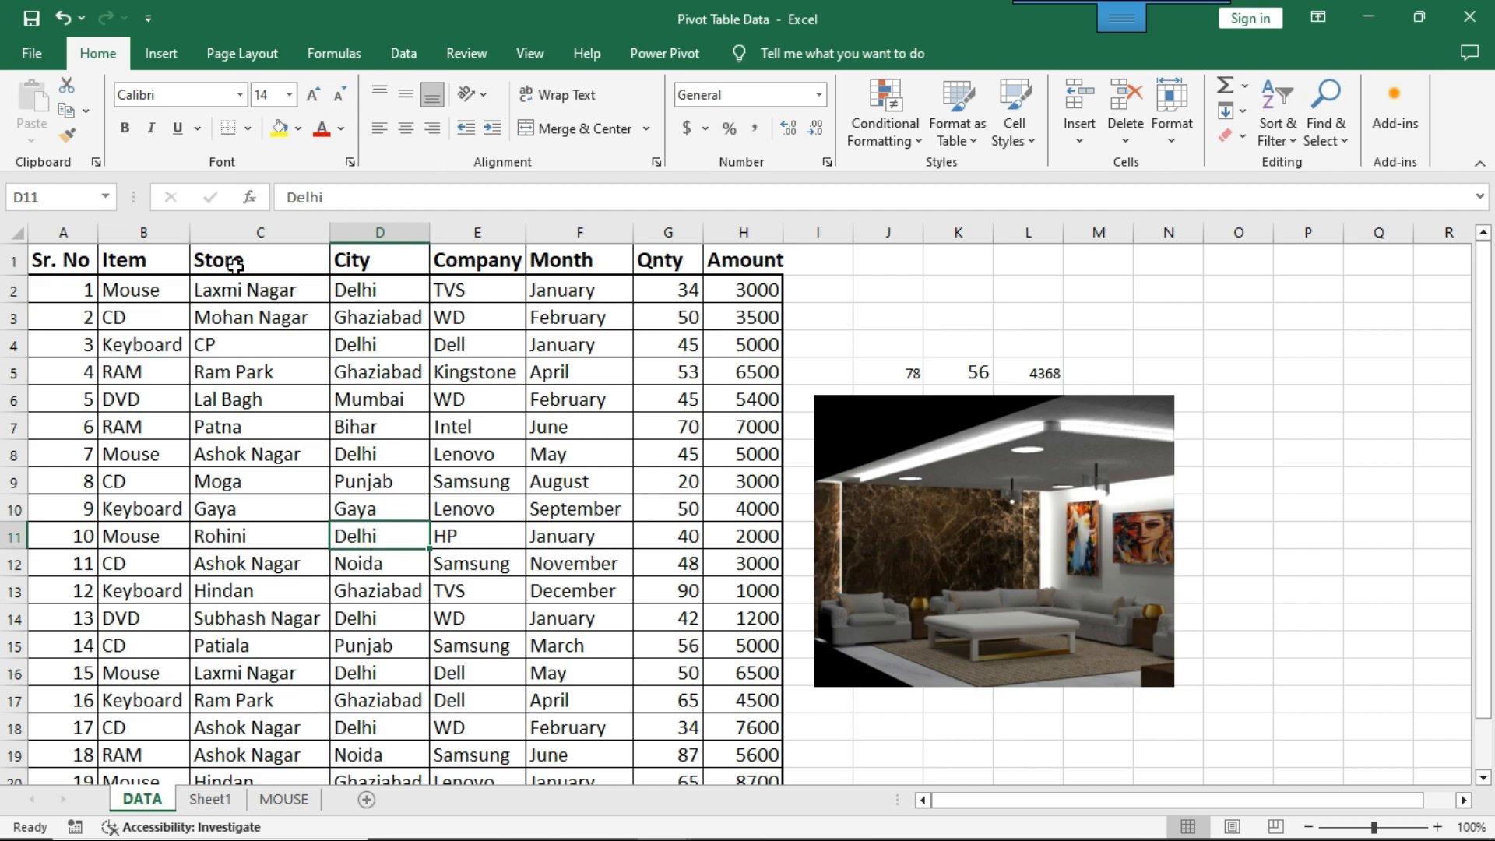
click(235, 265)
drag(252, 263, 417, 257)
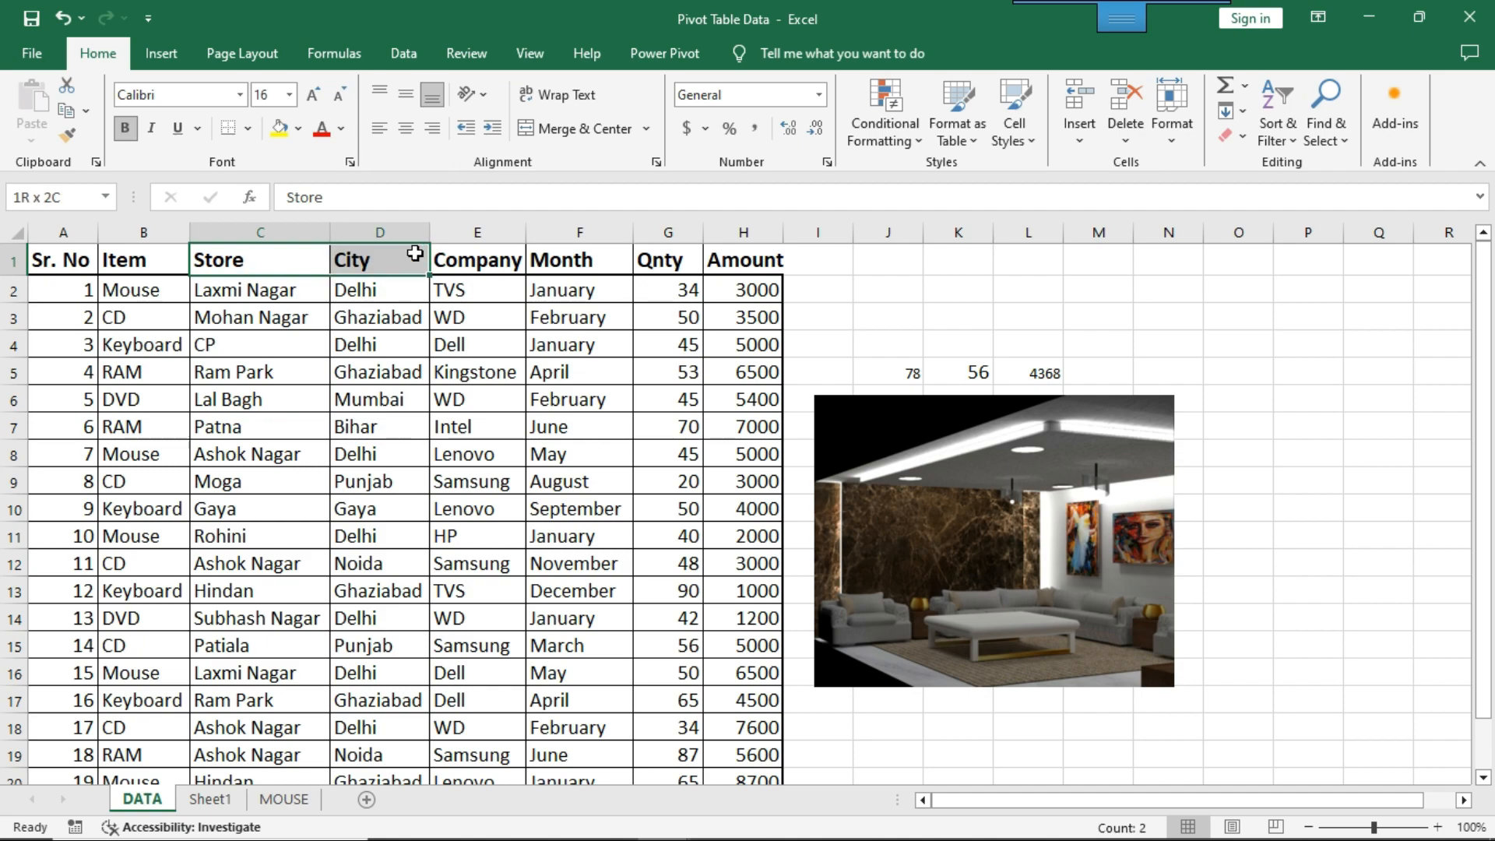
click(576, 128)
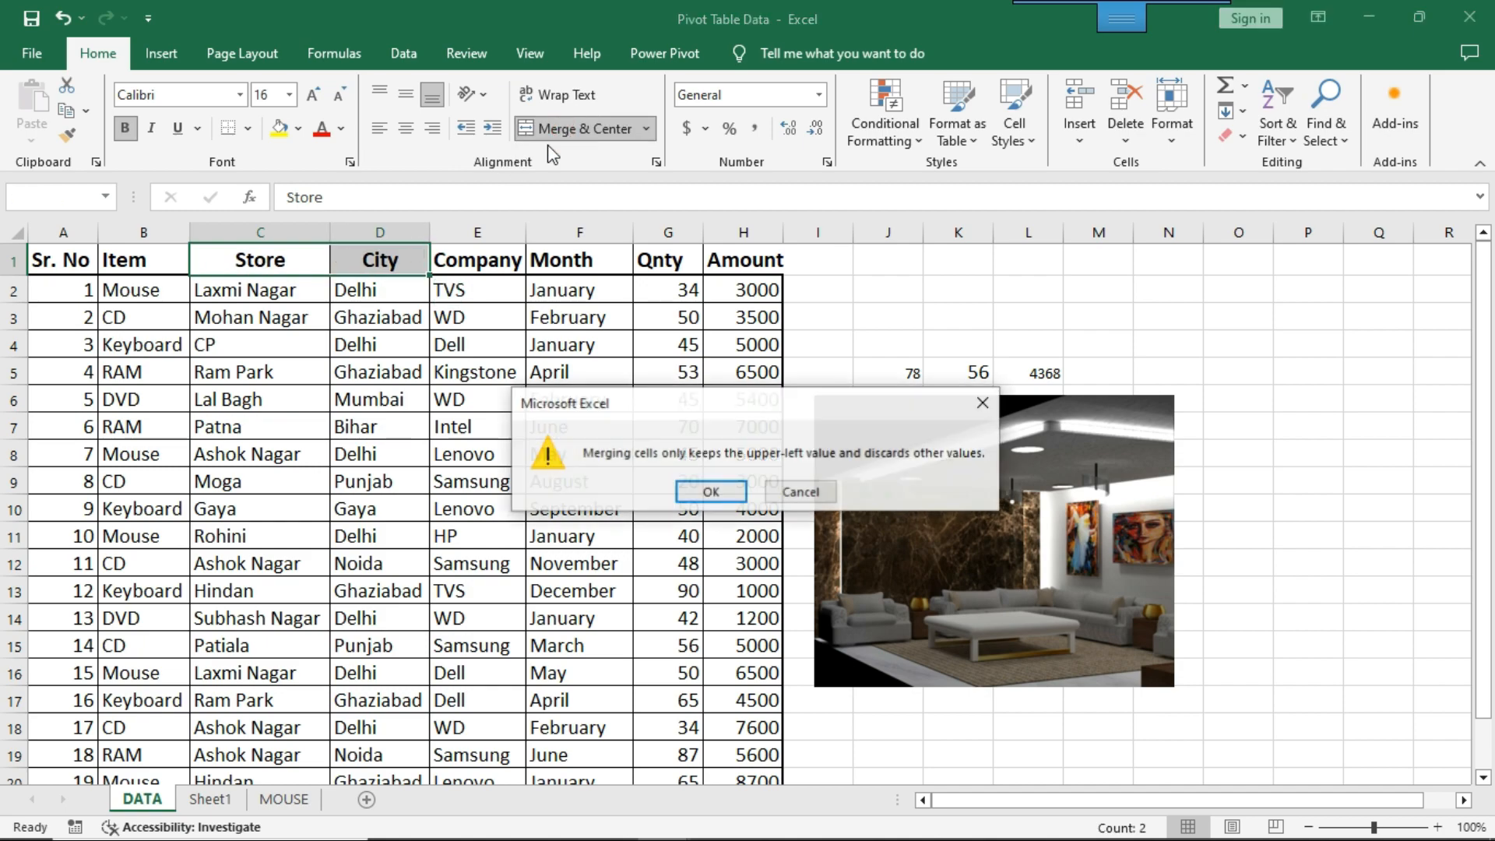
click(687, 491)
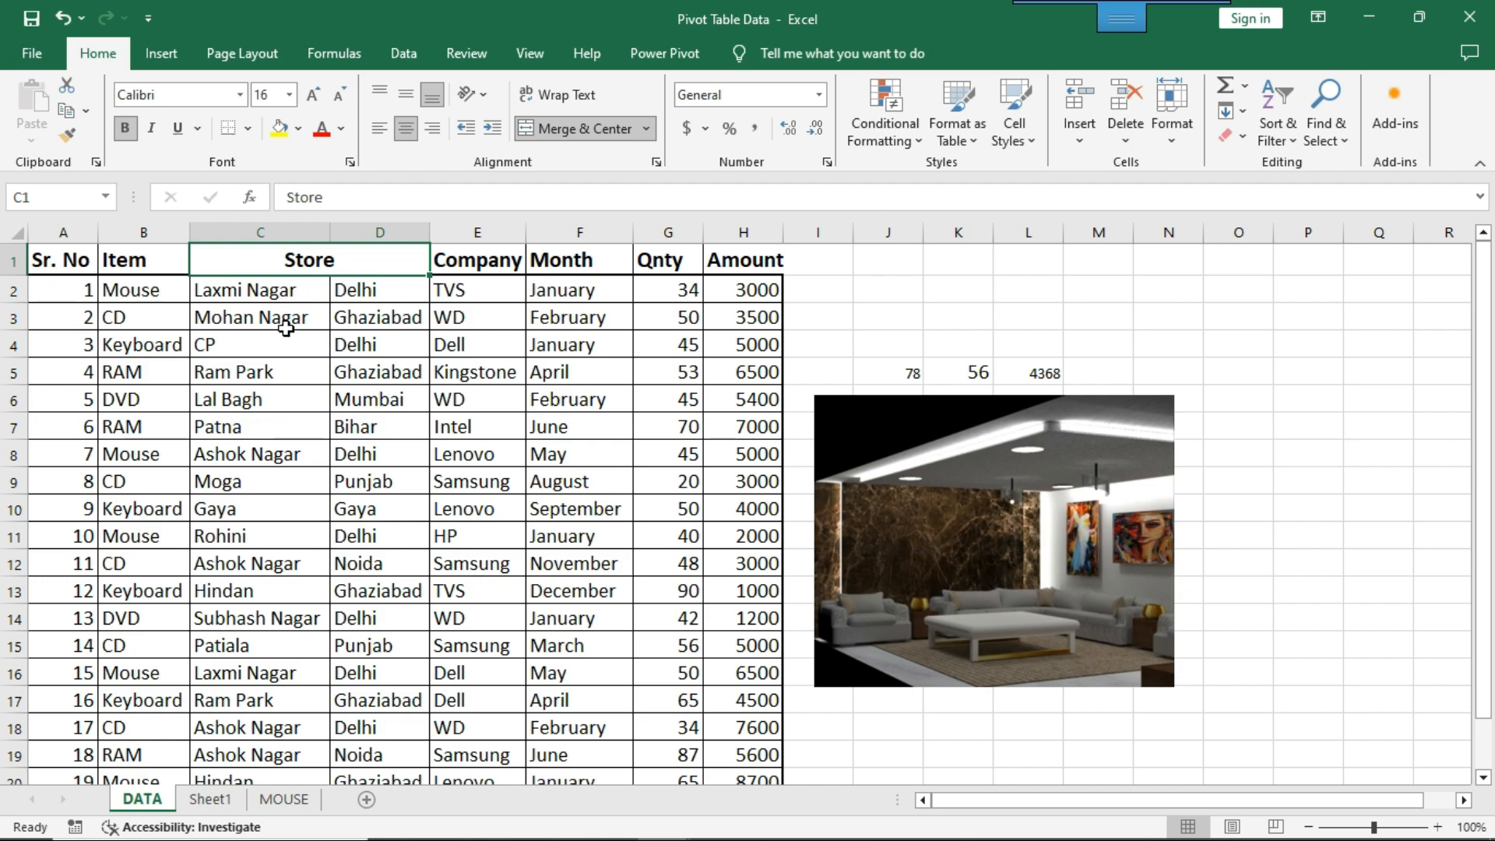
Change the merged header's text in C1 to "Store & City".
double_click(355, 259)
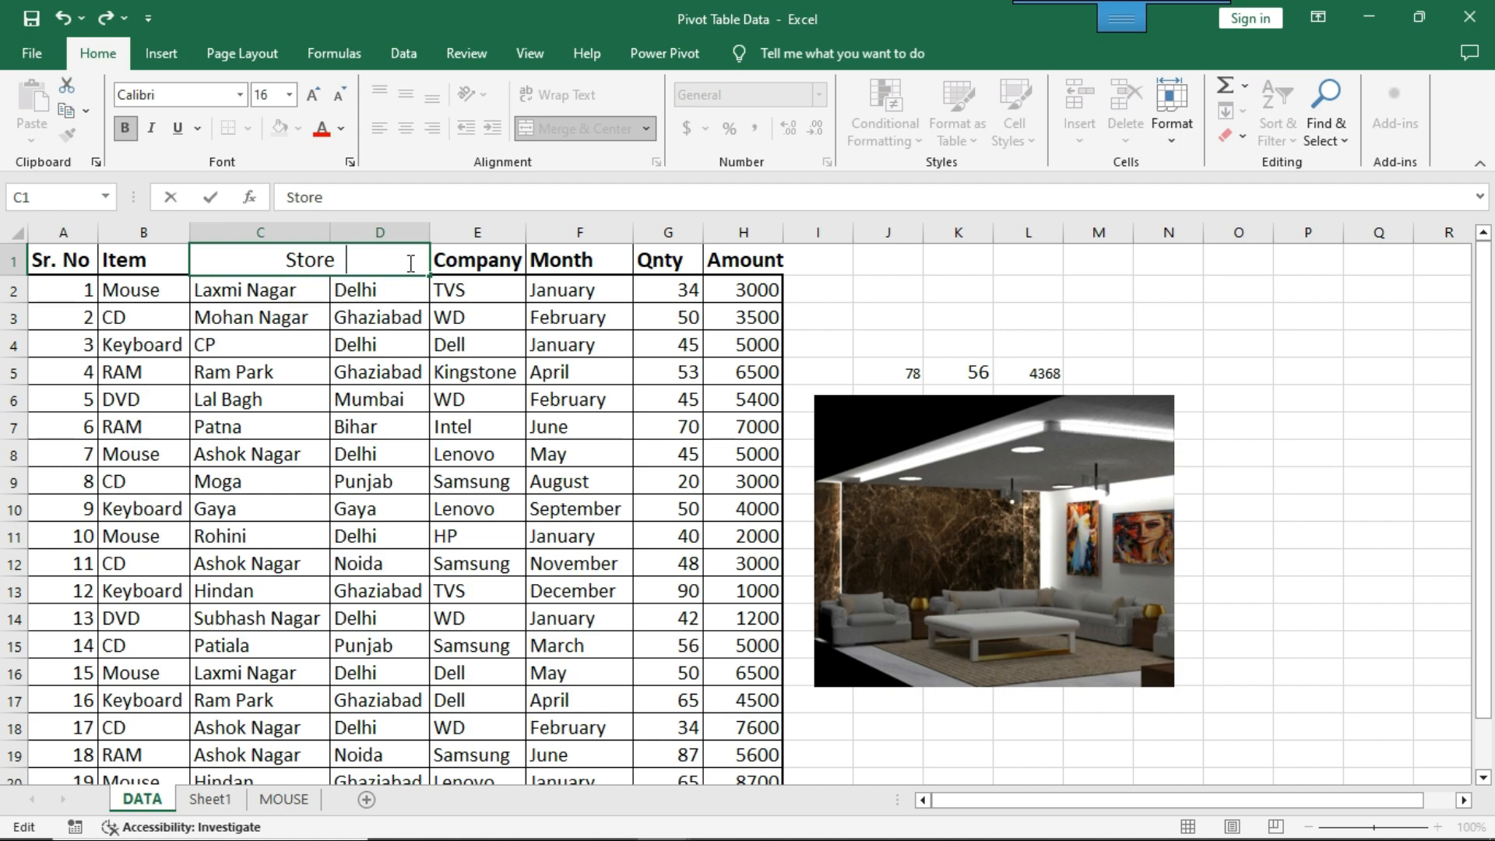
text(& )
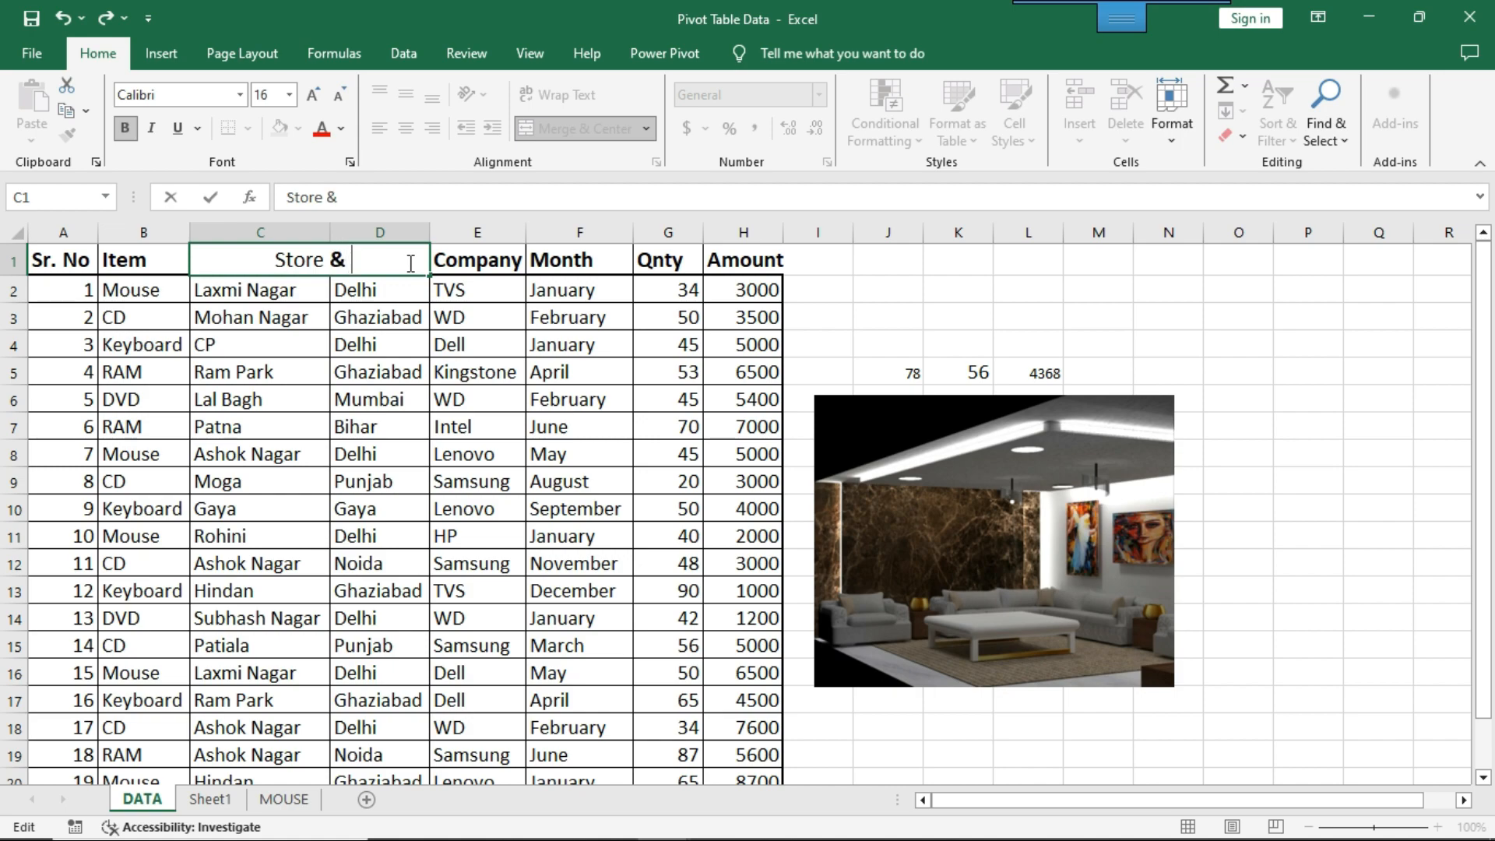
text(City)
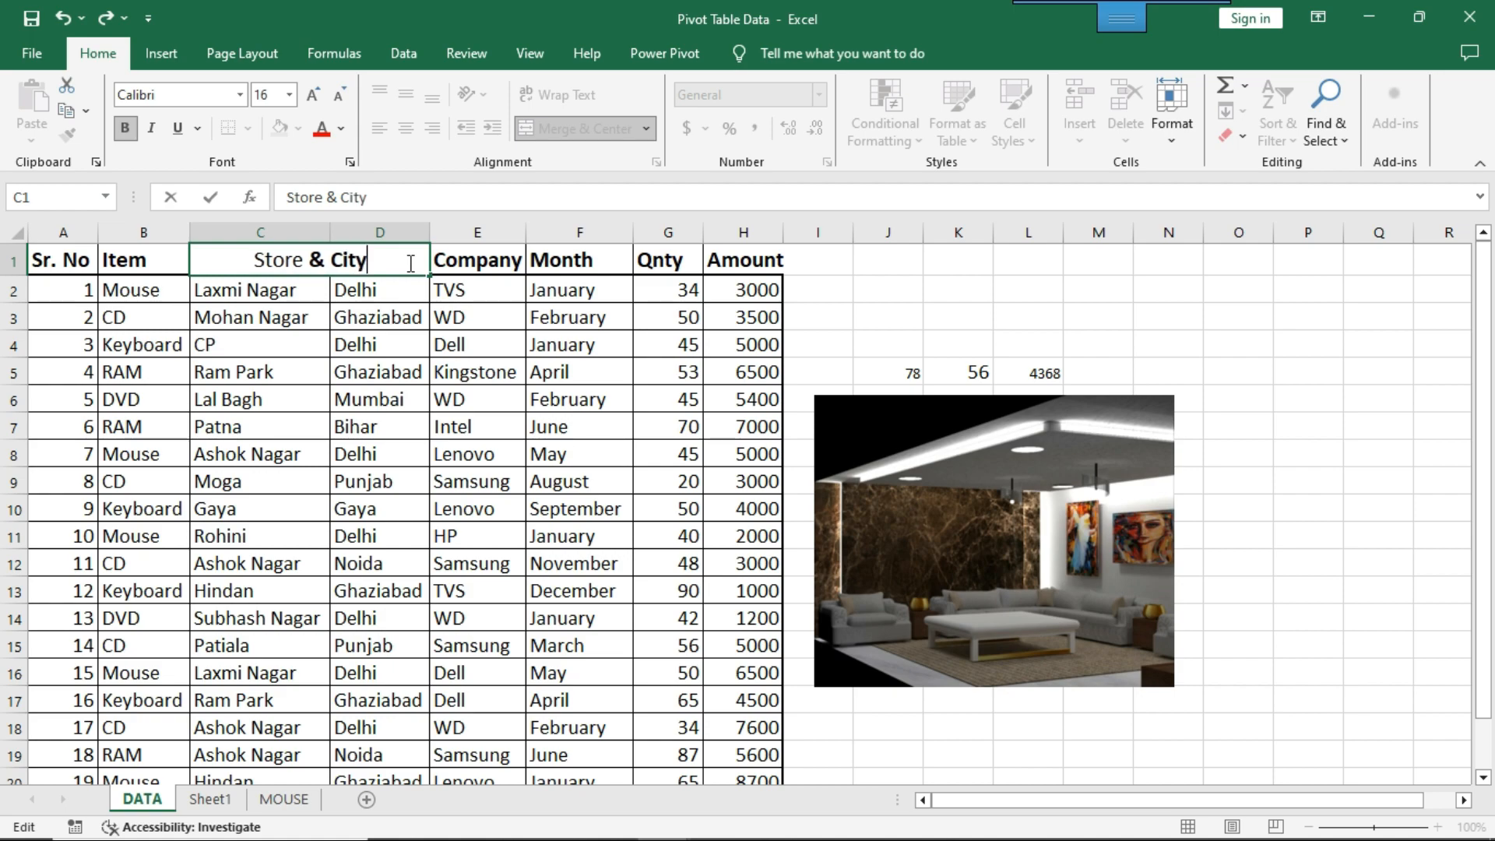
key(Return)
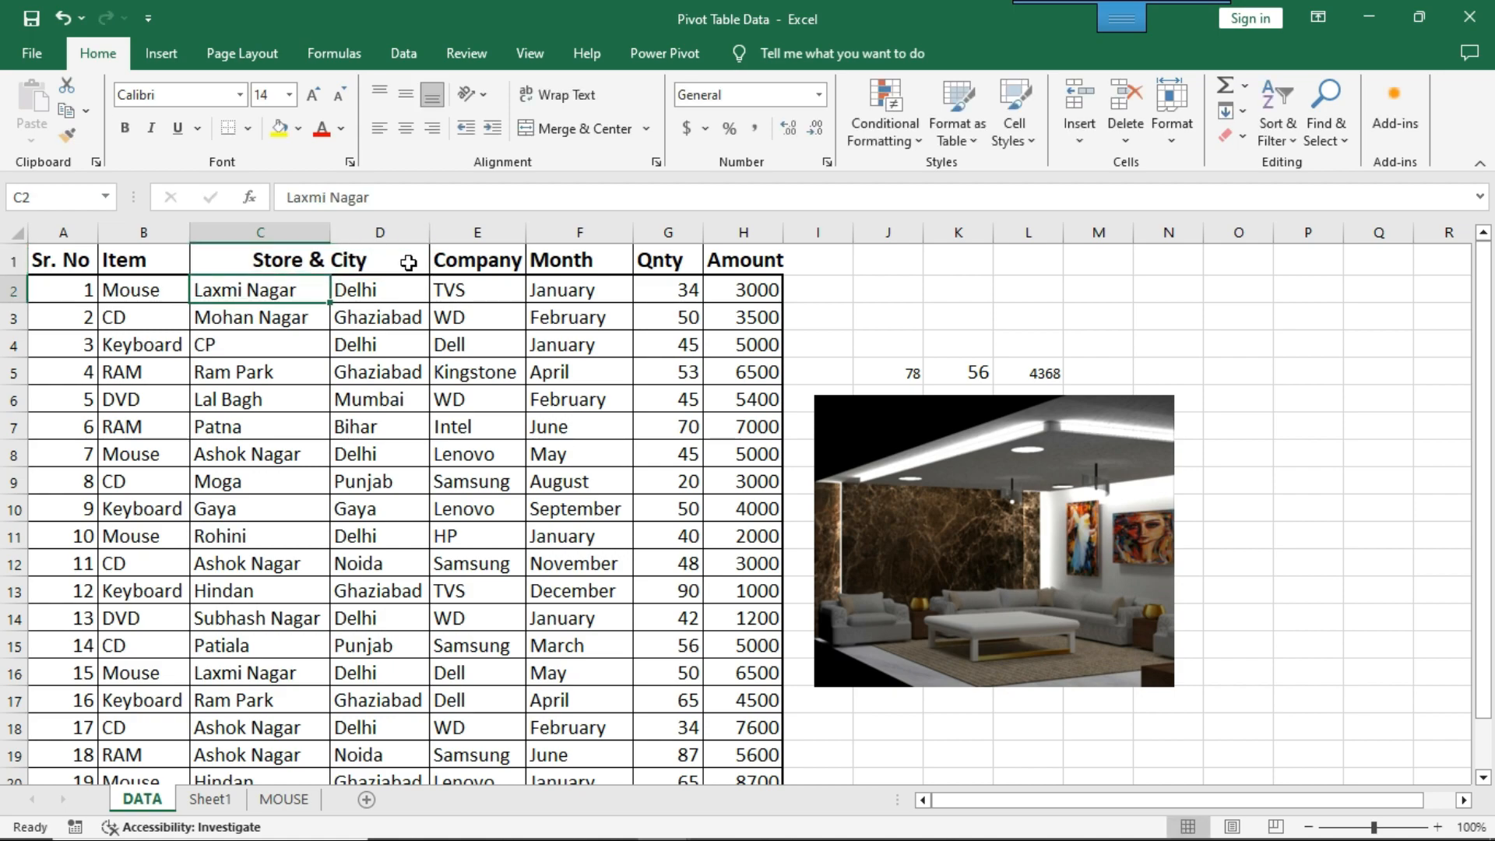
Run the accessibility check with the merged Store & City header selected, and close the inspection results.
click(408, 262)
click(467, 53)
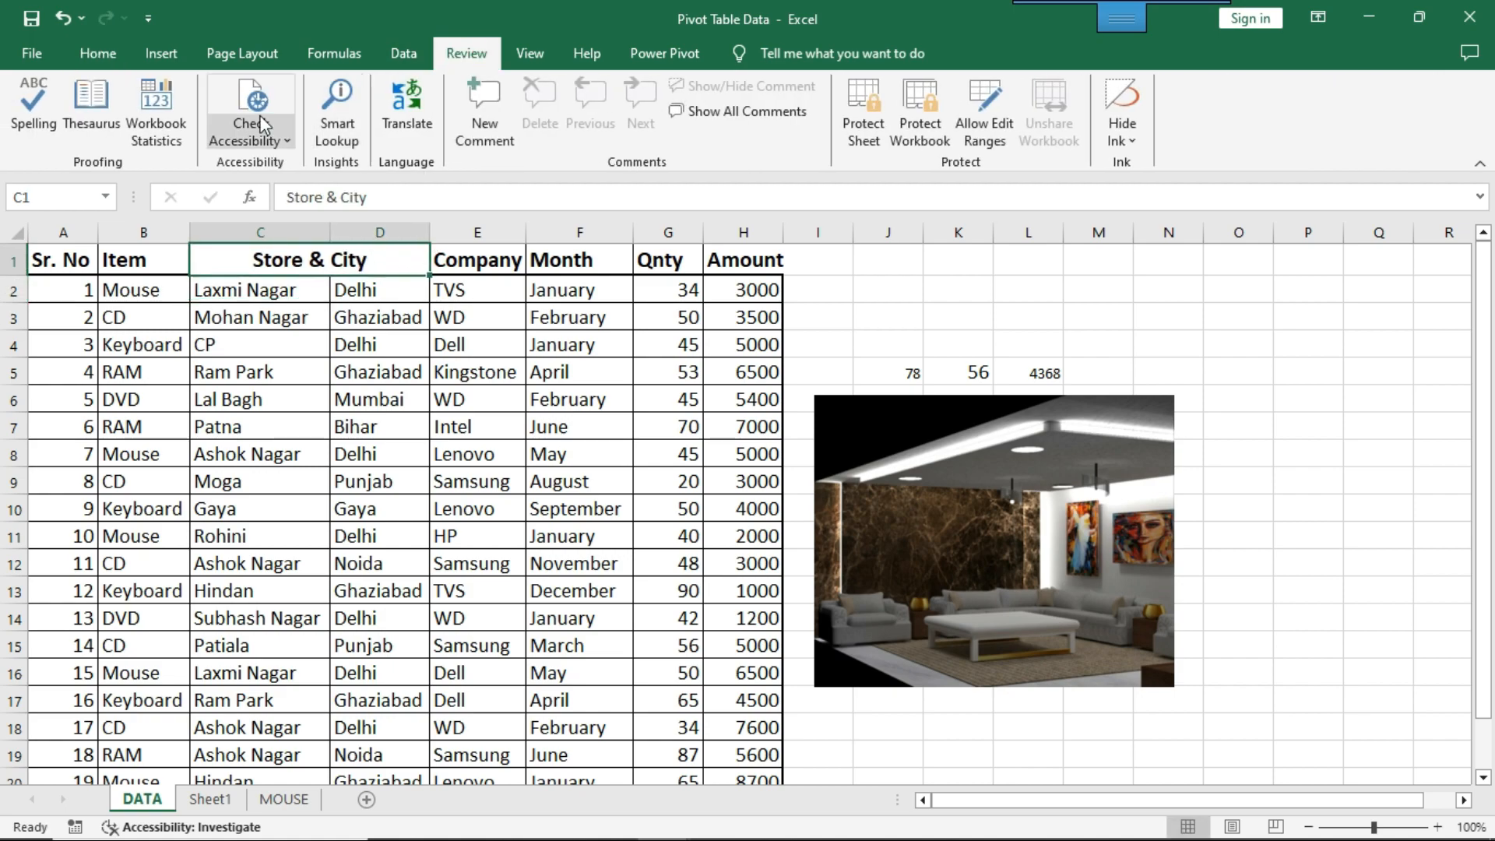
click(262, 124)
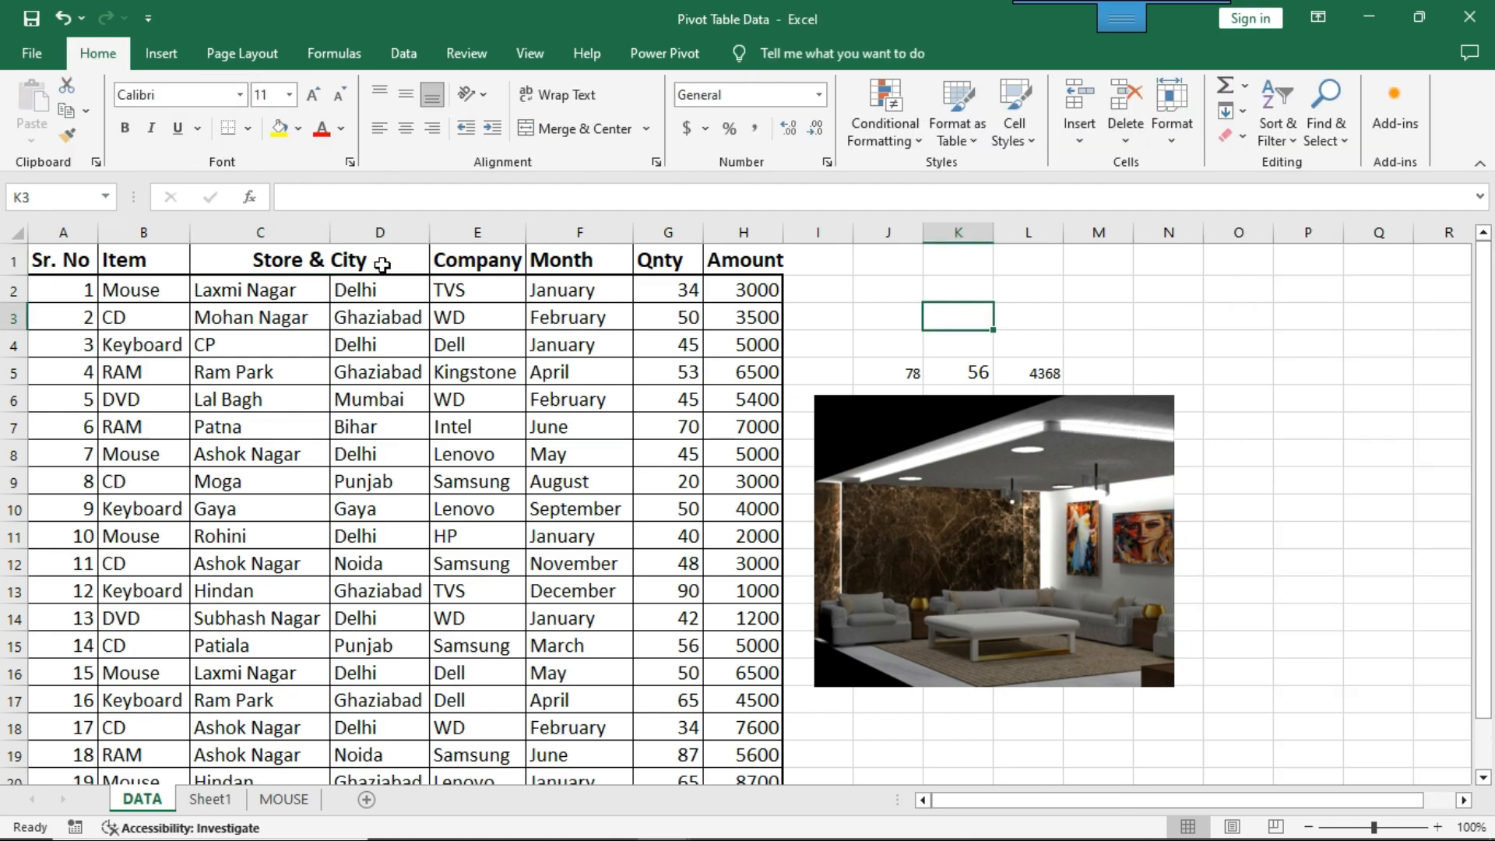
click(392, 266)
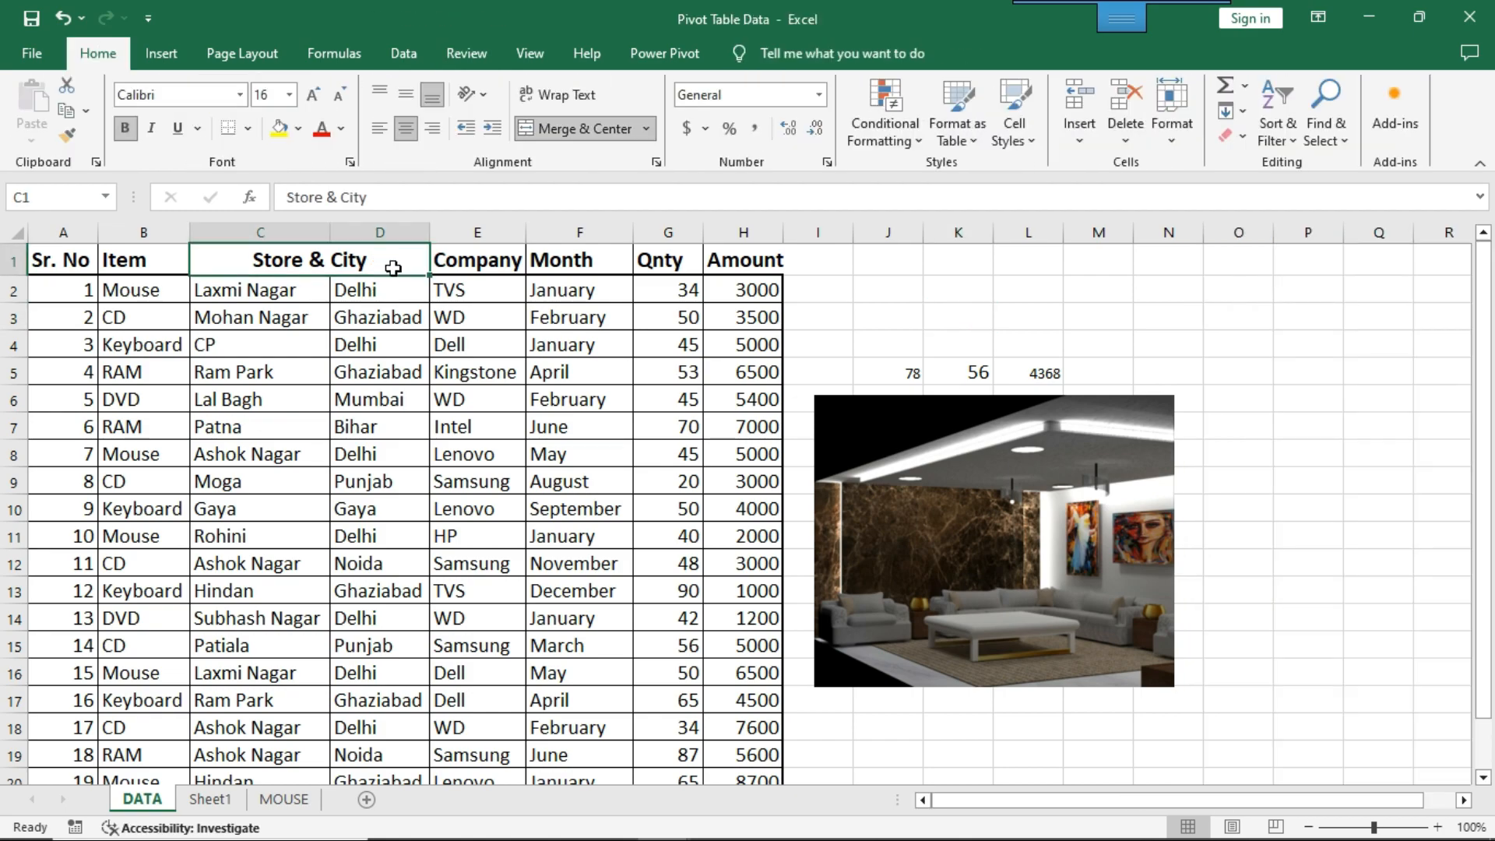
click(467, 53)
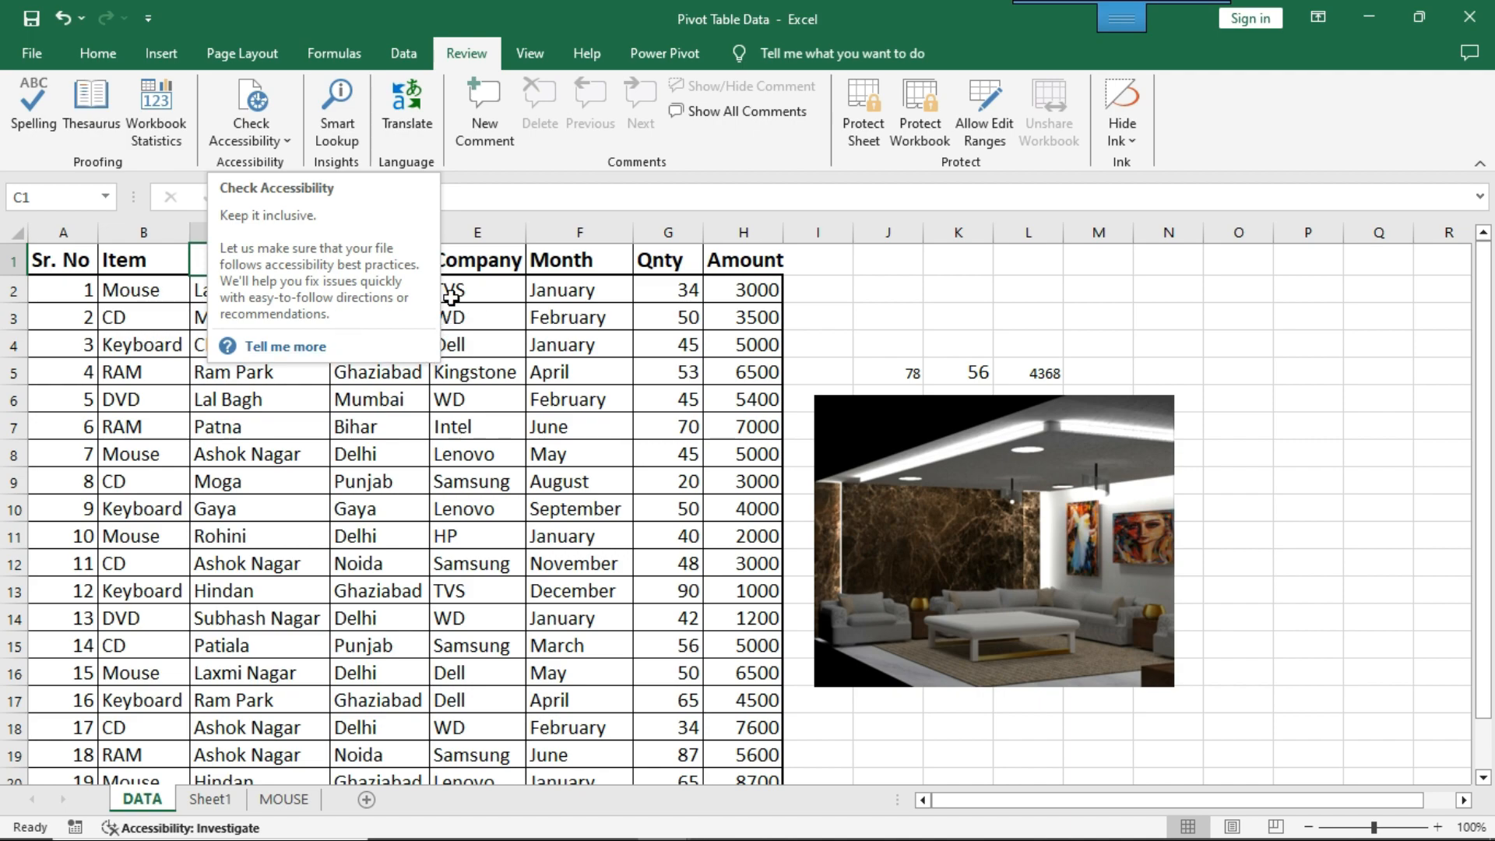
click(506, 425)
click(394, 260)
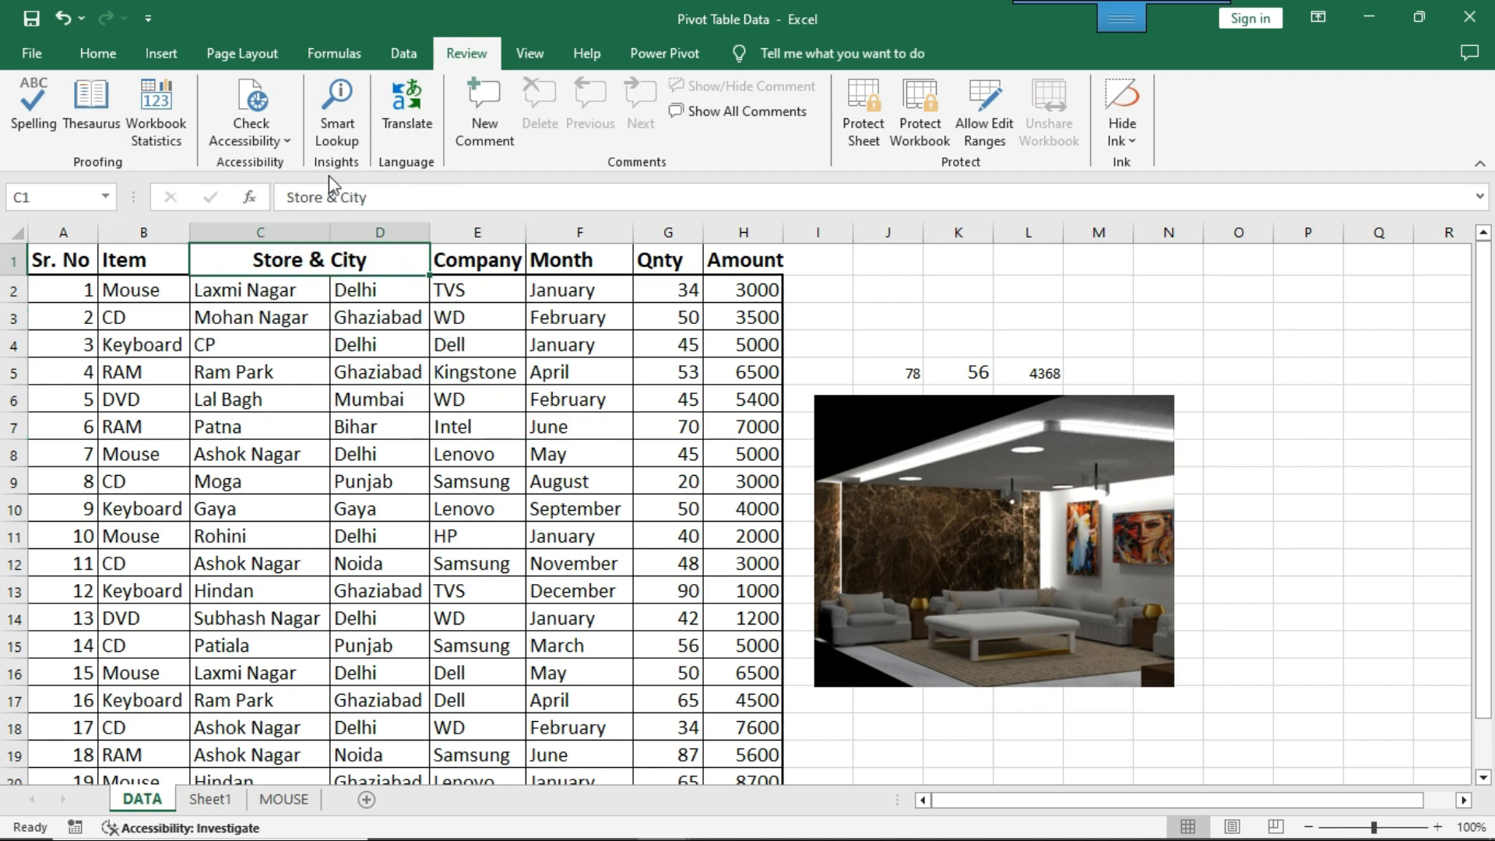
click(255, 100)
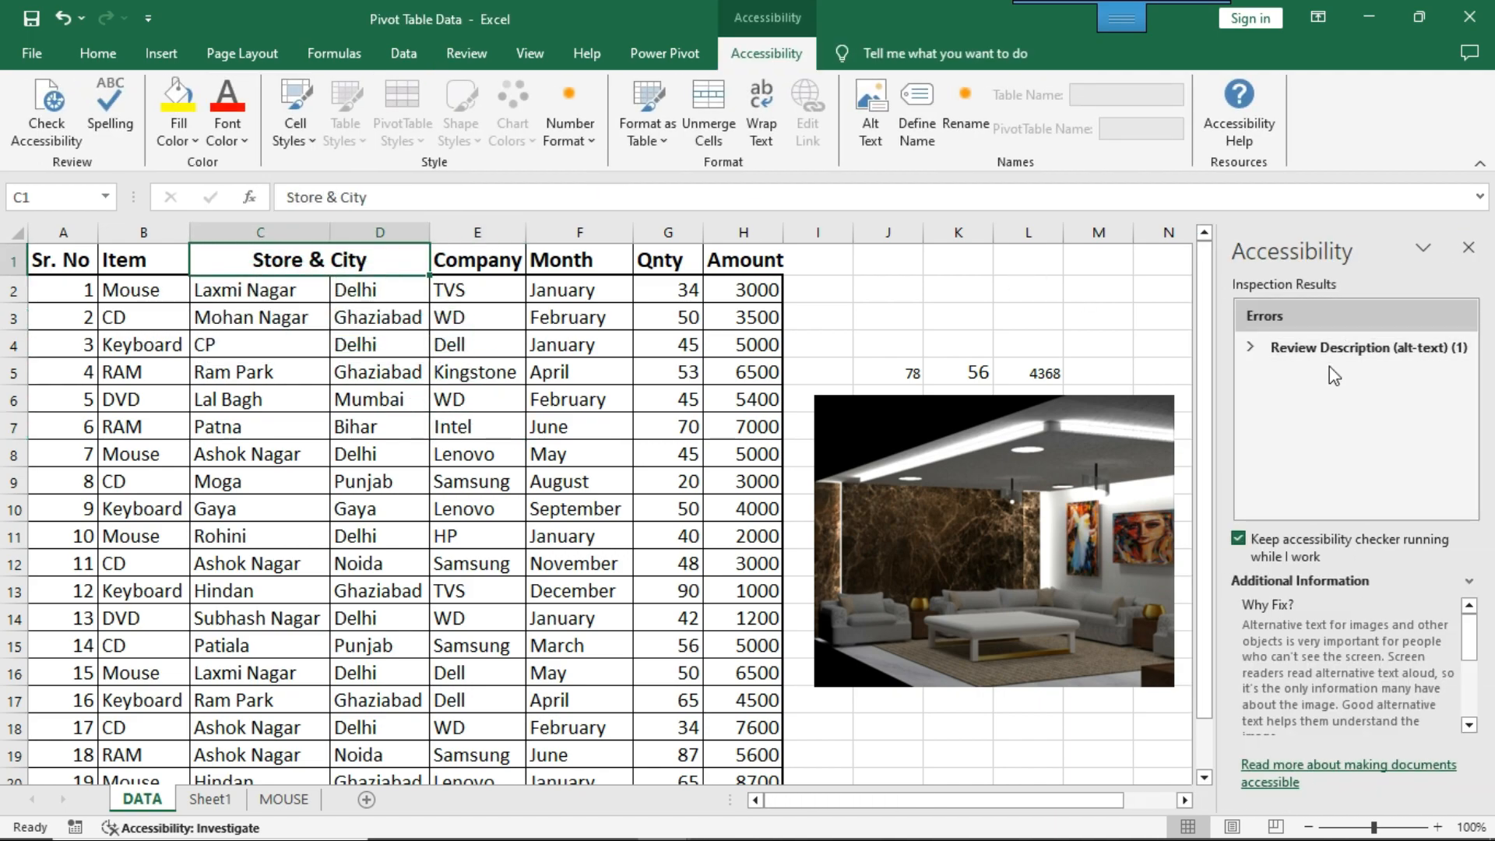
click(1471, 247)
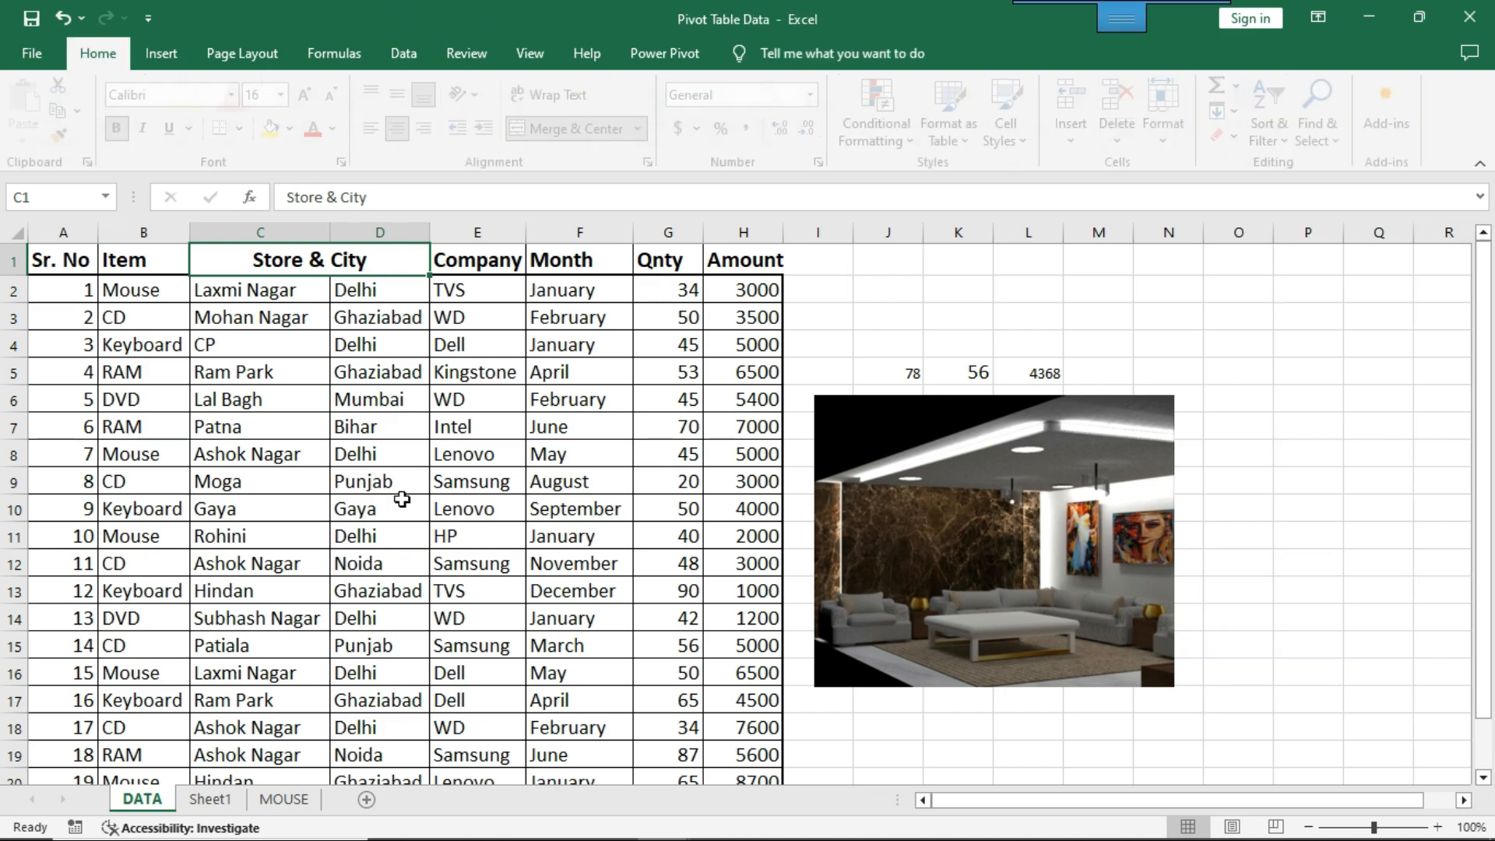
click(325, 464)
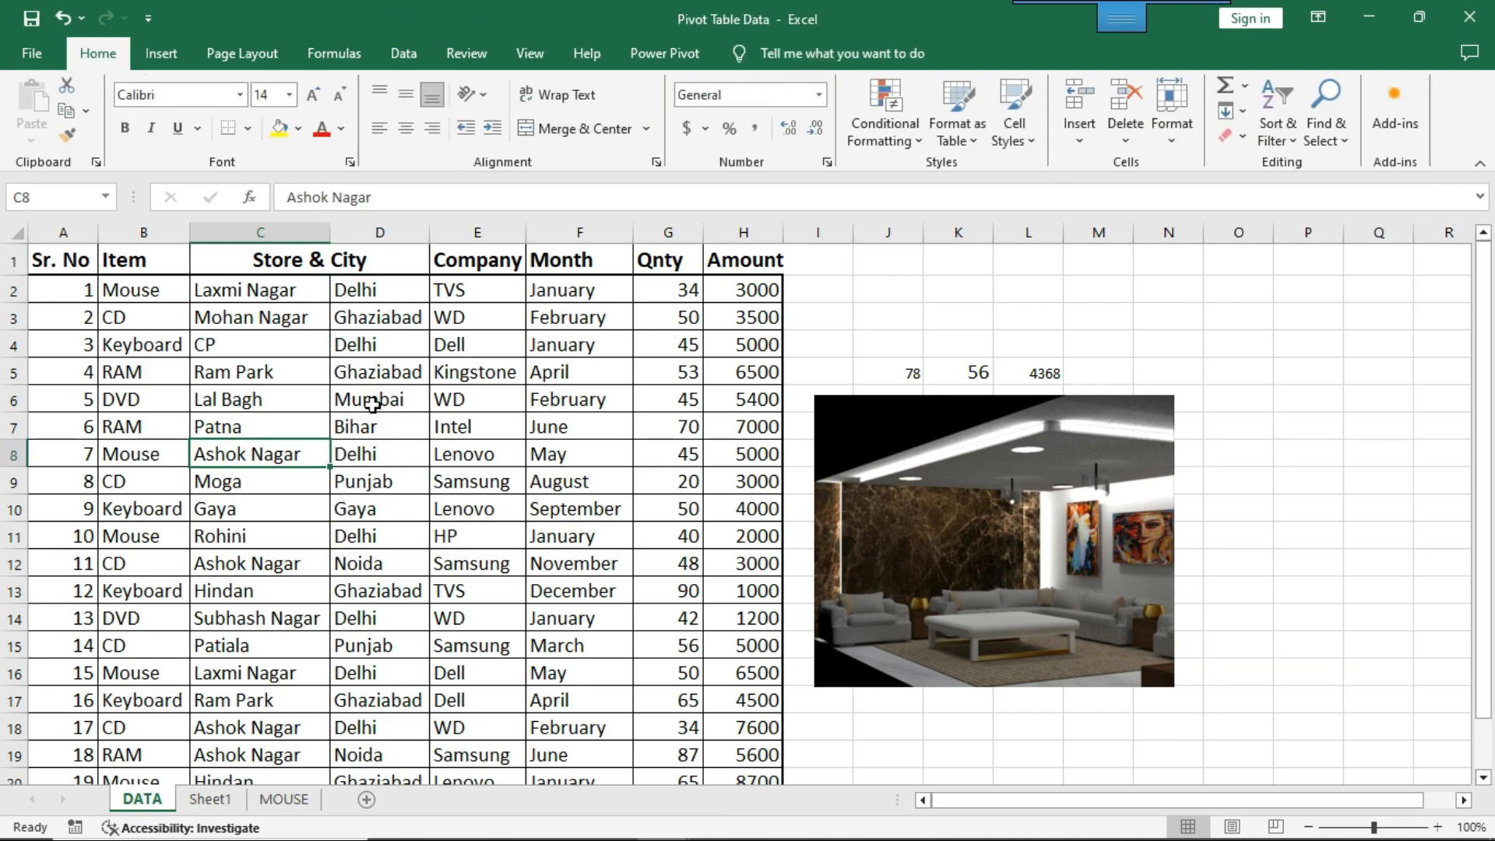
Look up Delhi from cell D4 online with Smart Lookup, browse the top results, and close the search results.
click(466, 53)
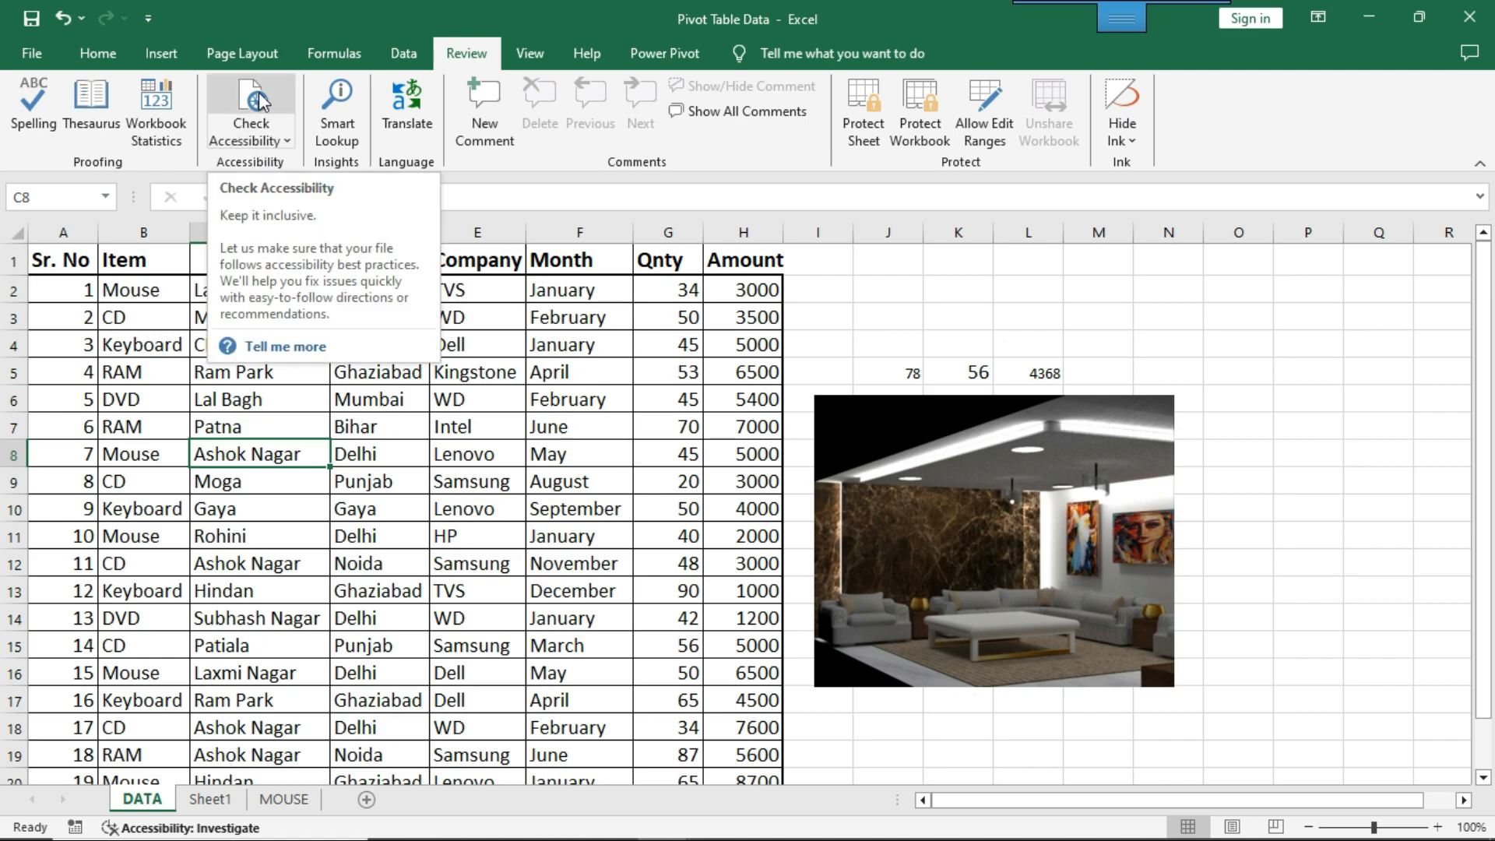
click(937, 324)
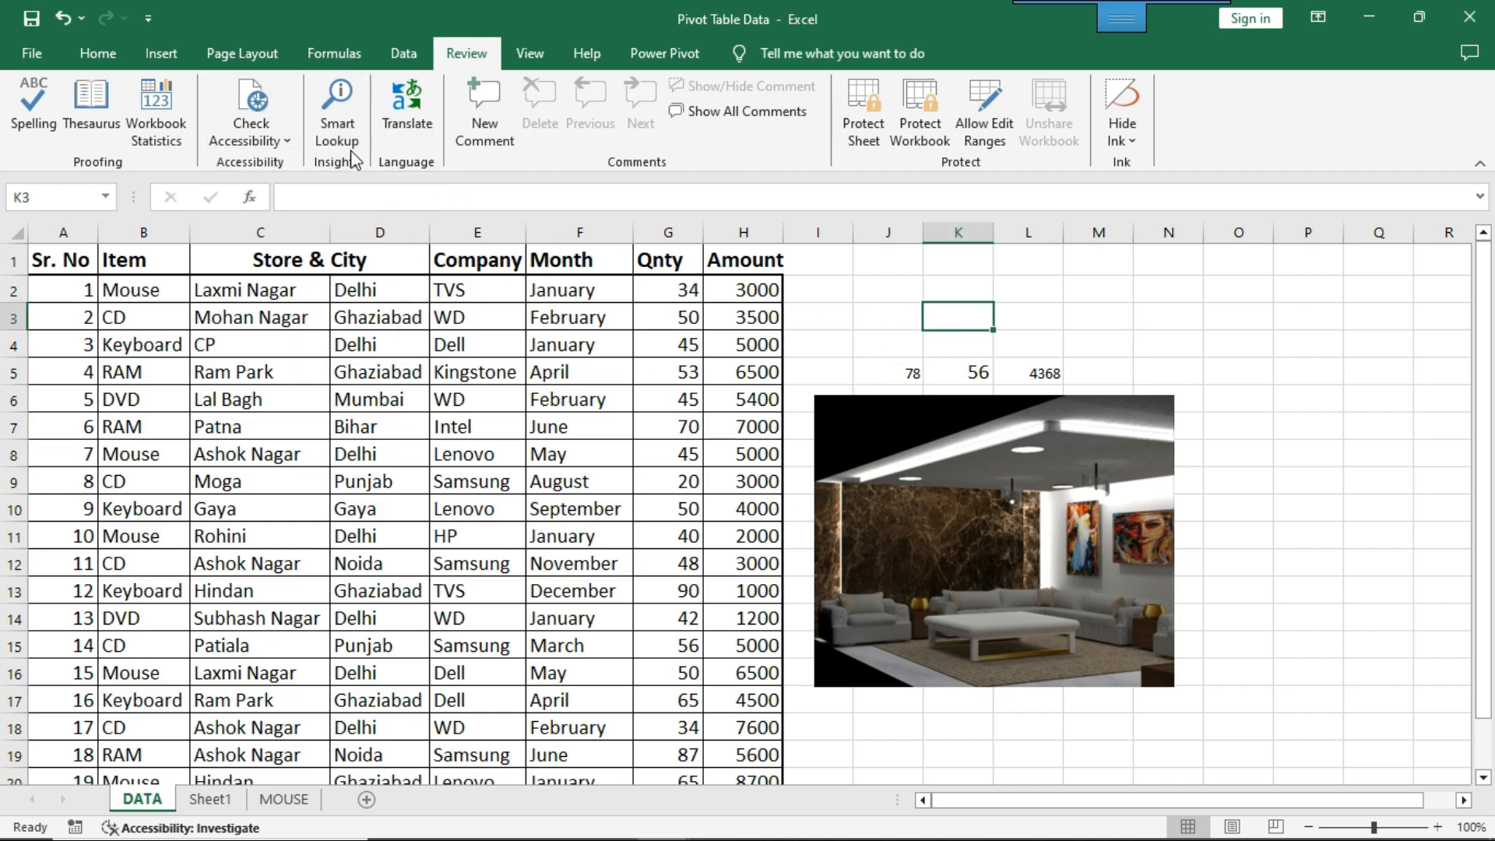
click(878, 313)
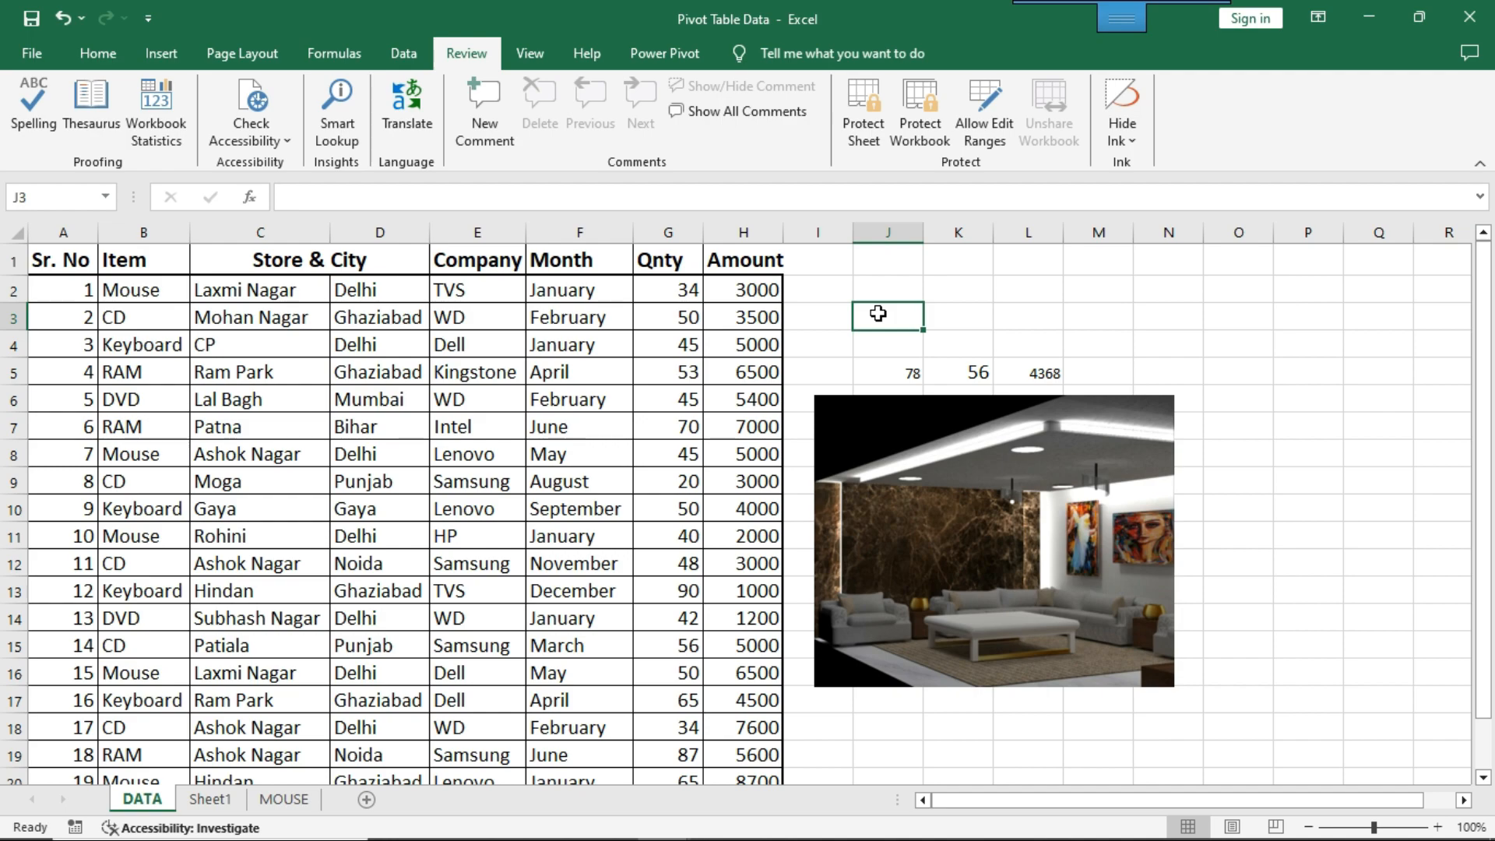
click(398, 344)
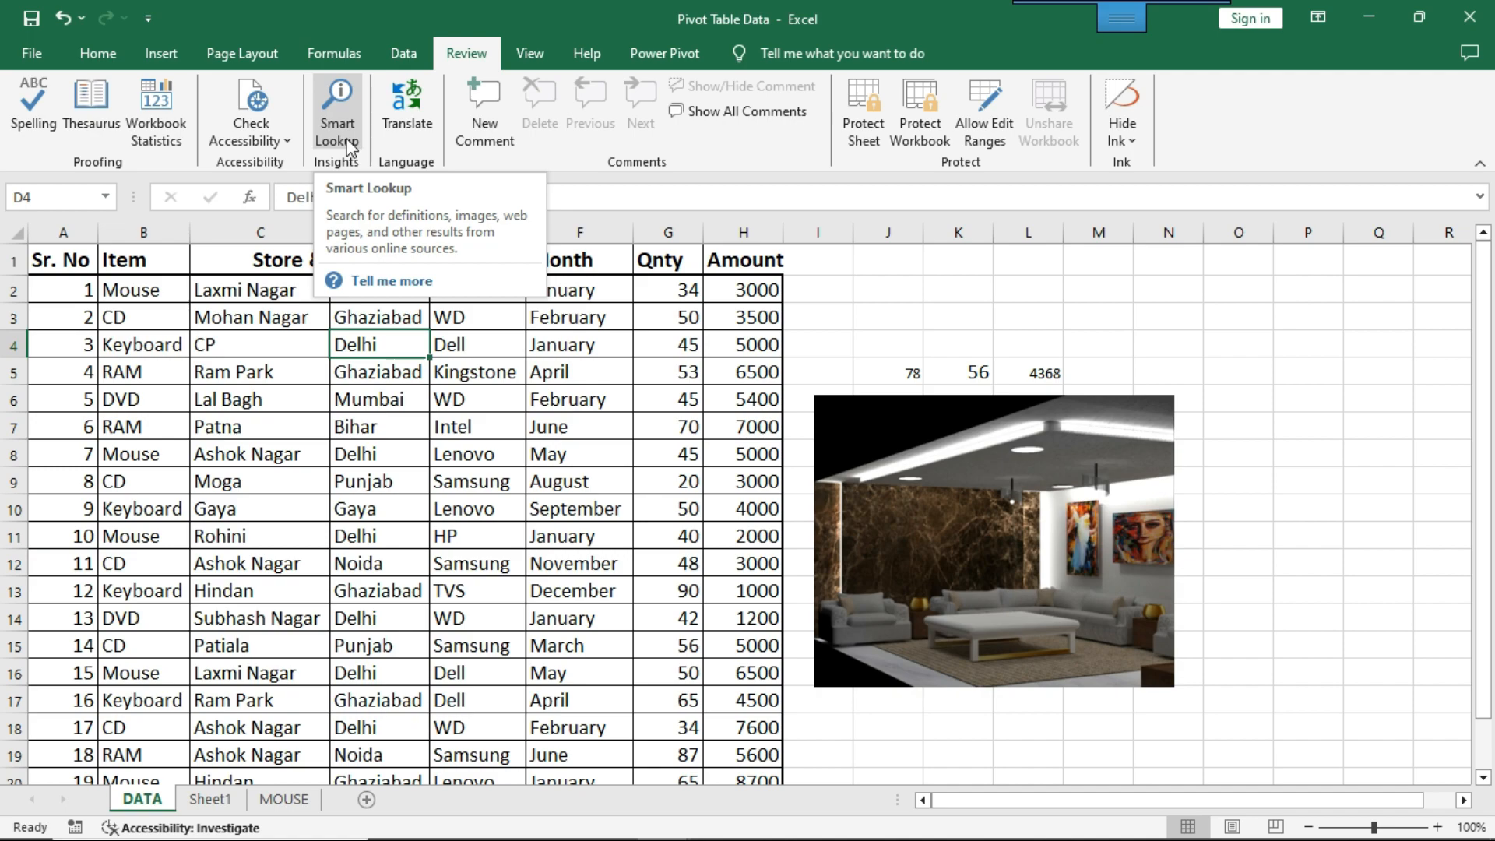
click(339, 99)
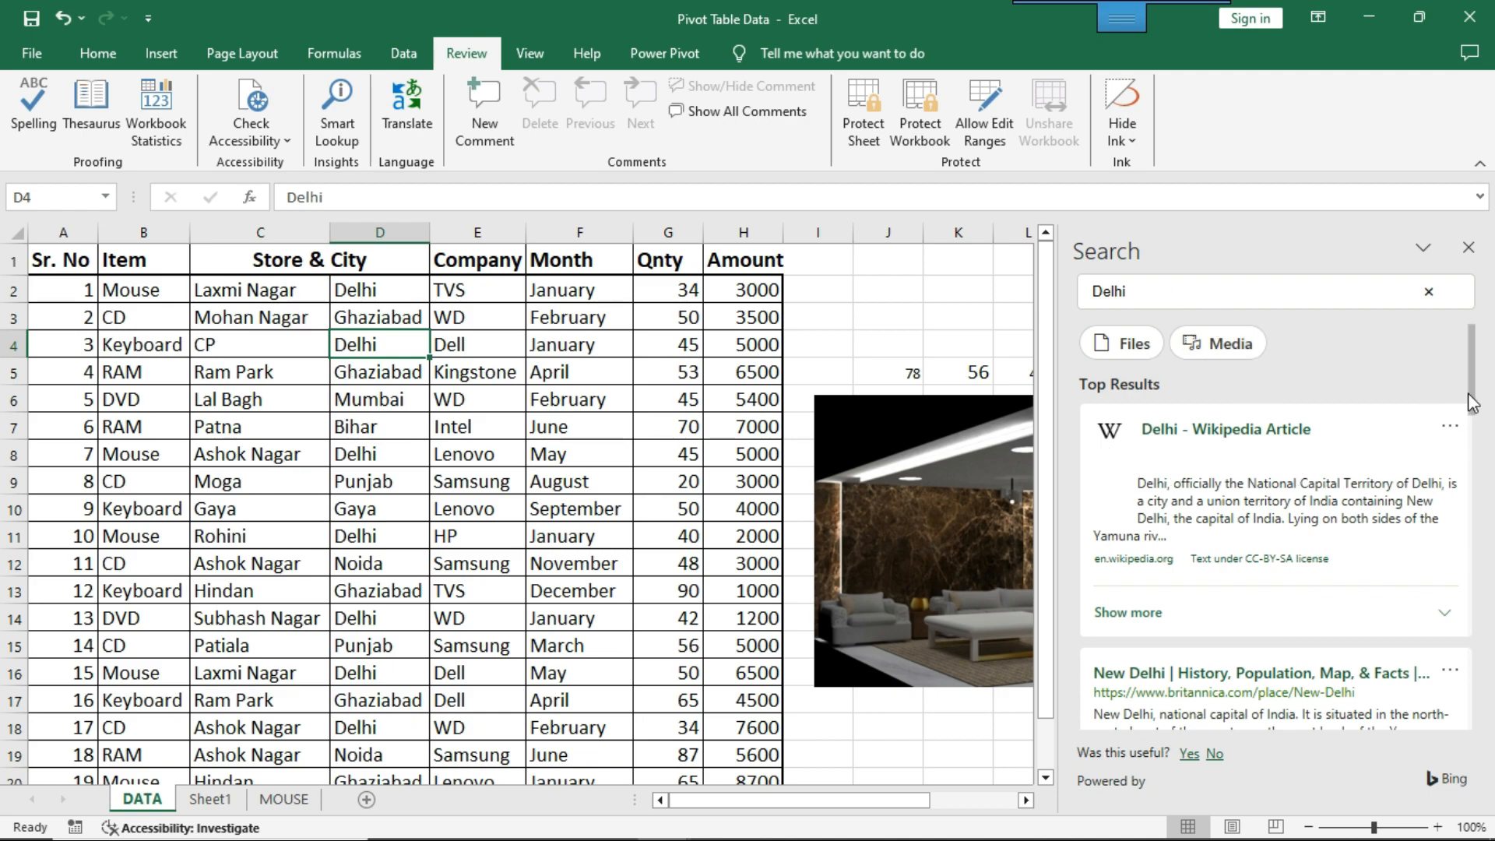
drag(1471, 394, 1470, 408)
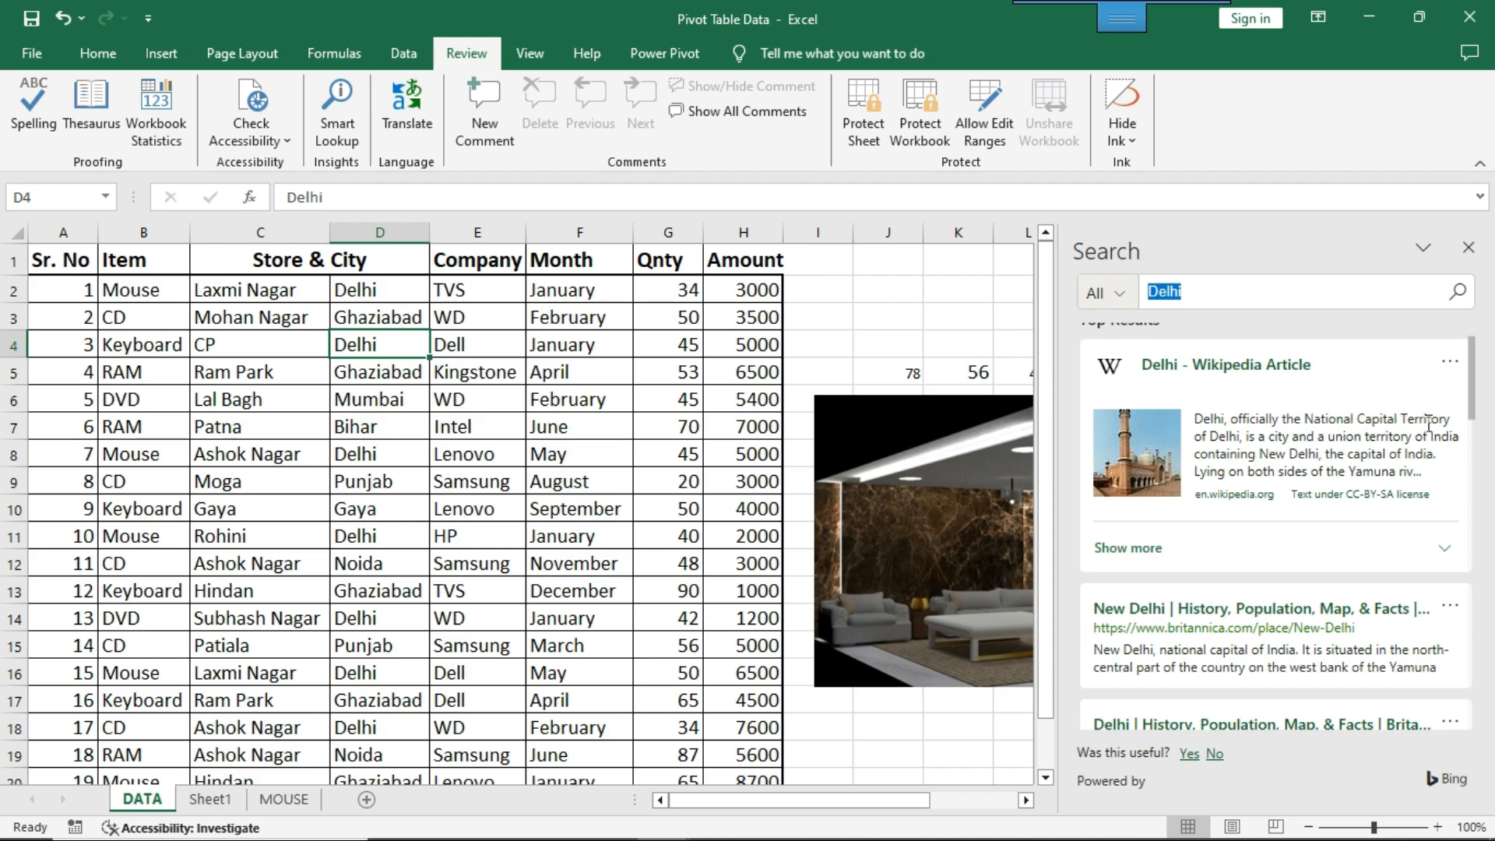
scroll(1184, 557, down, 5)
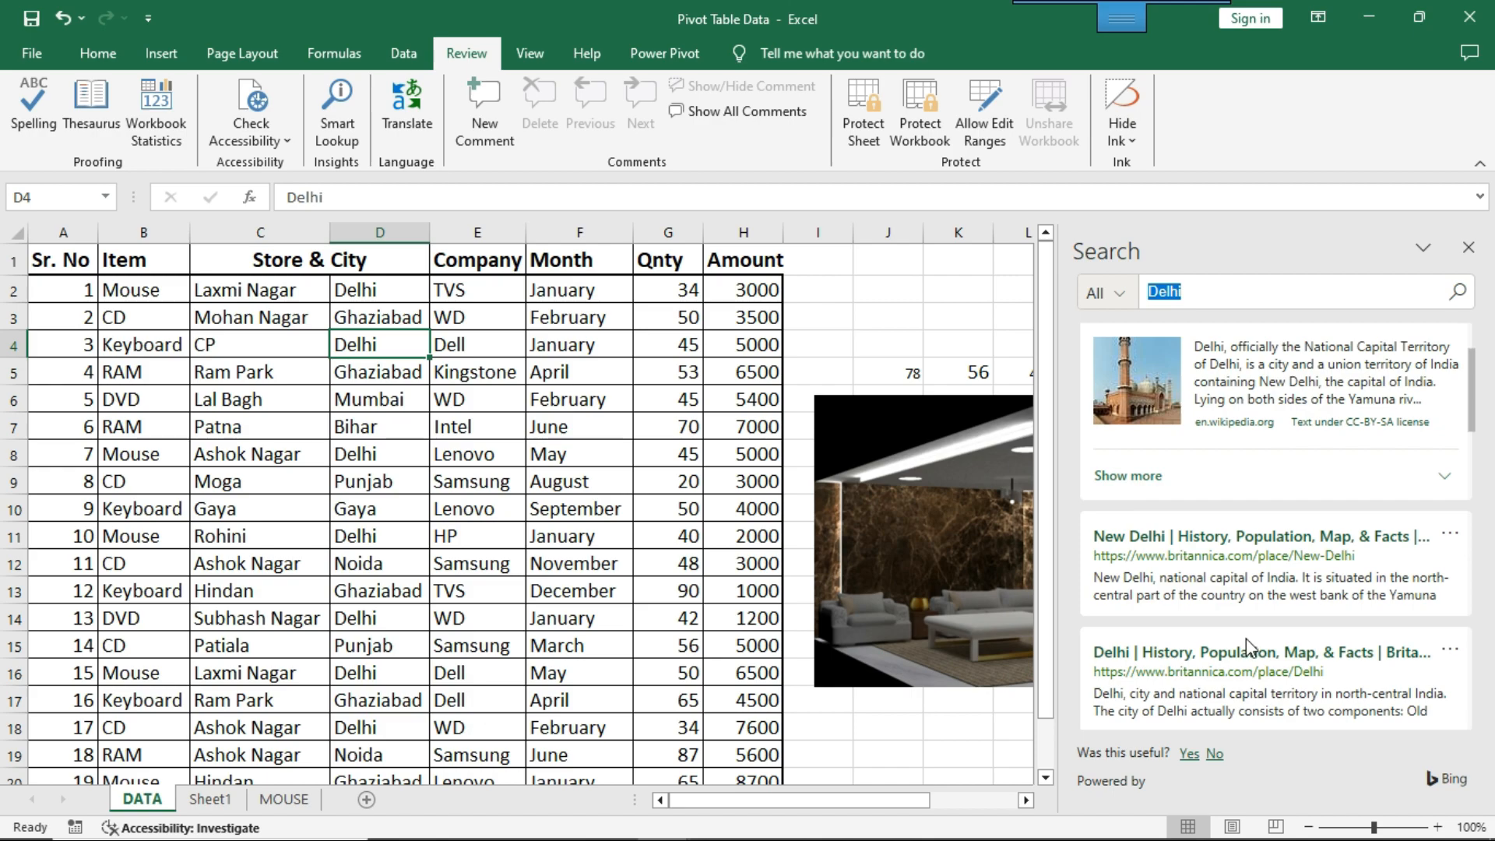
scroll(1251, 662, up, 6)
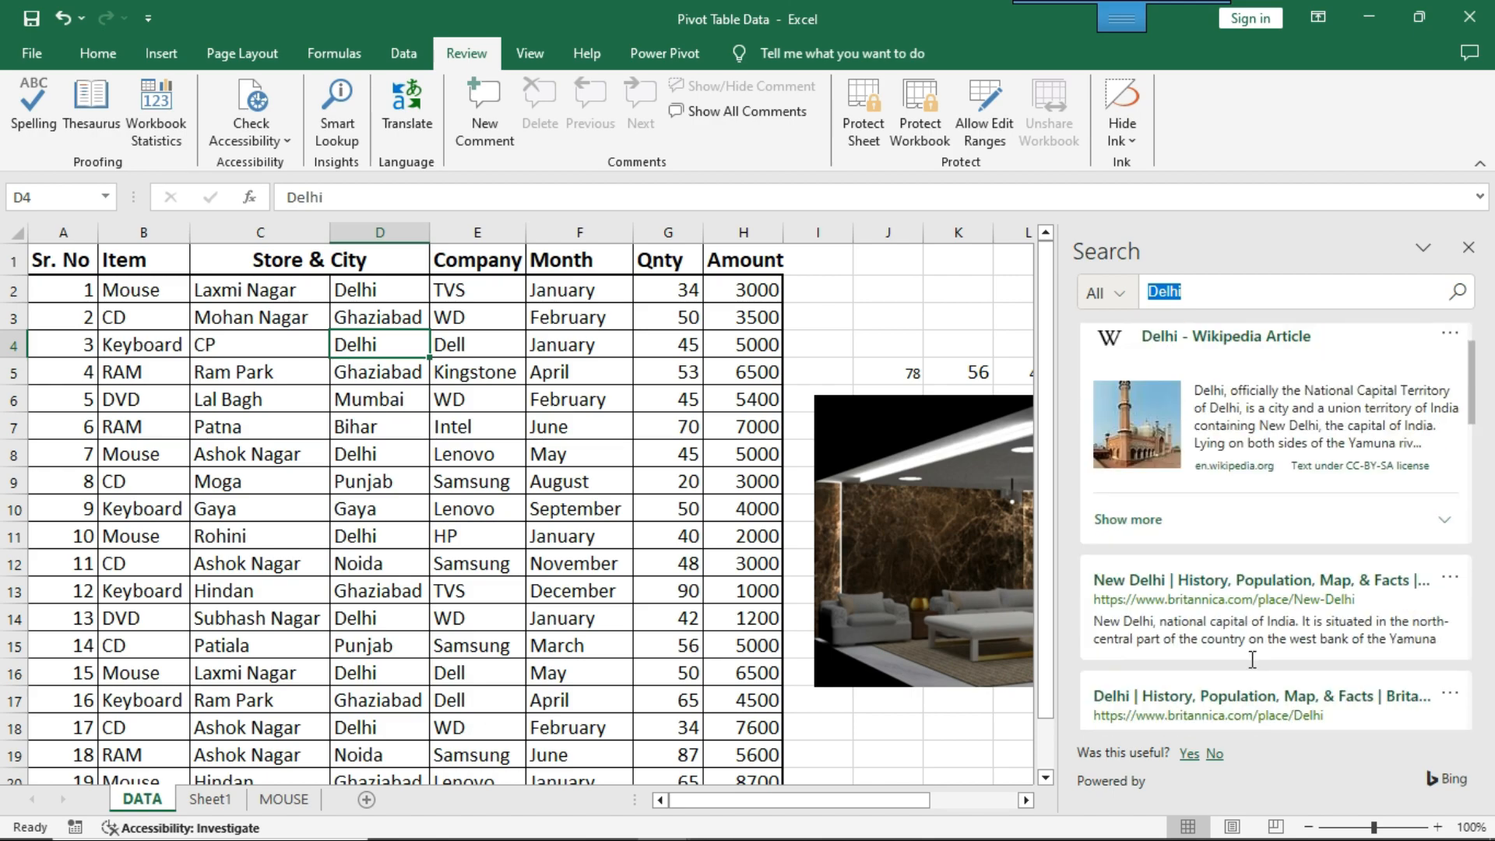
click(872, 318)
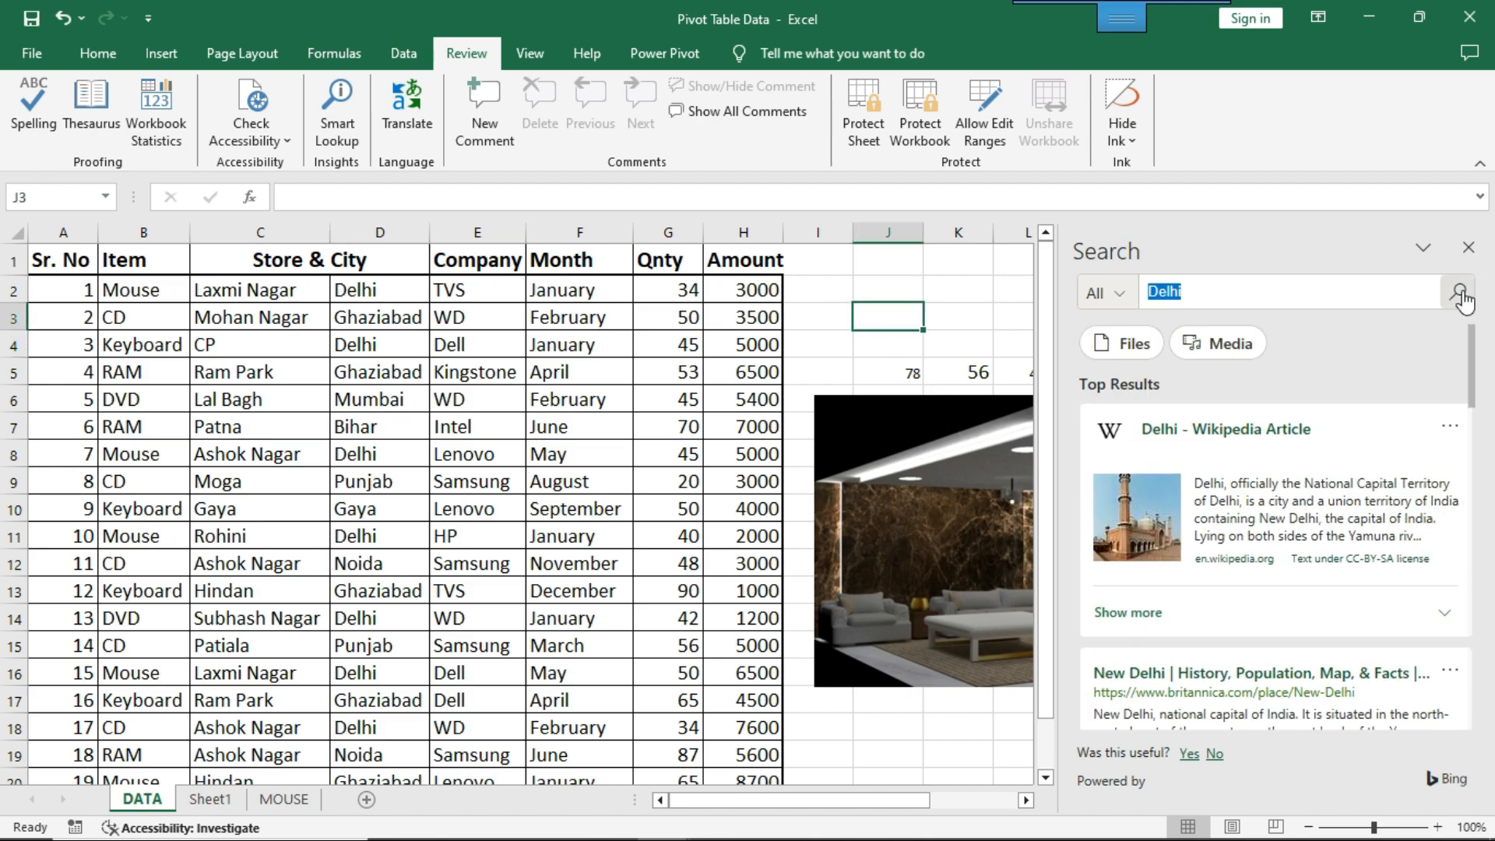
click(1467, 248)
click(897, 288)
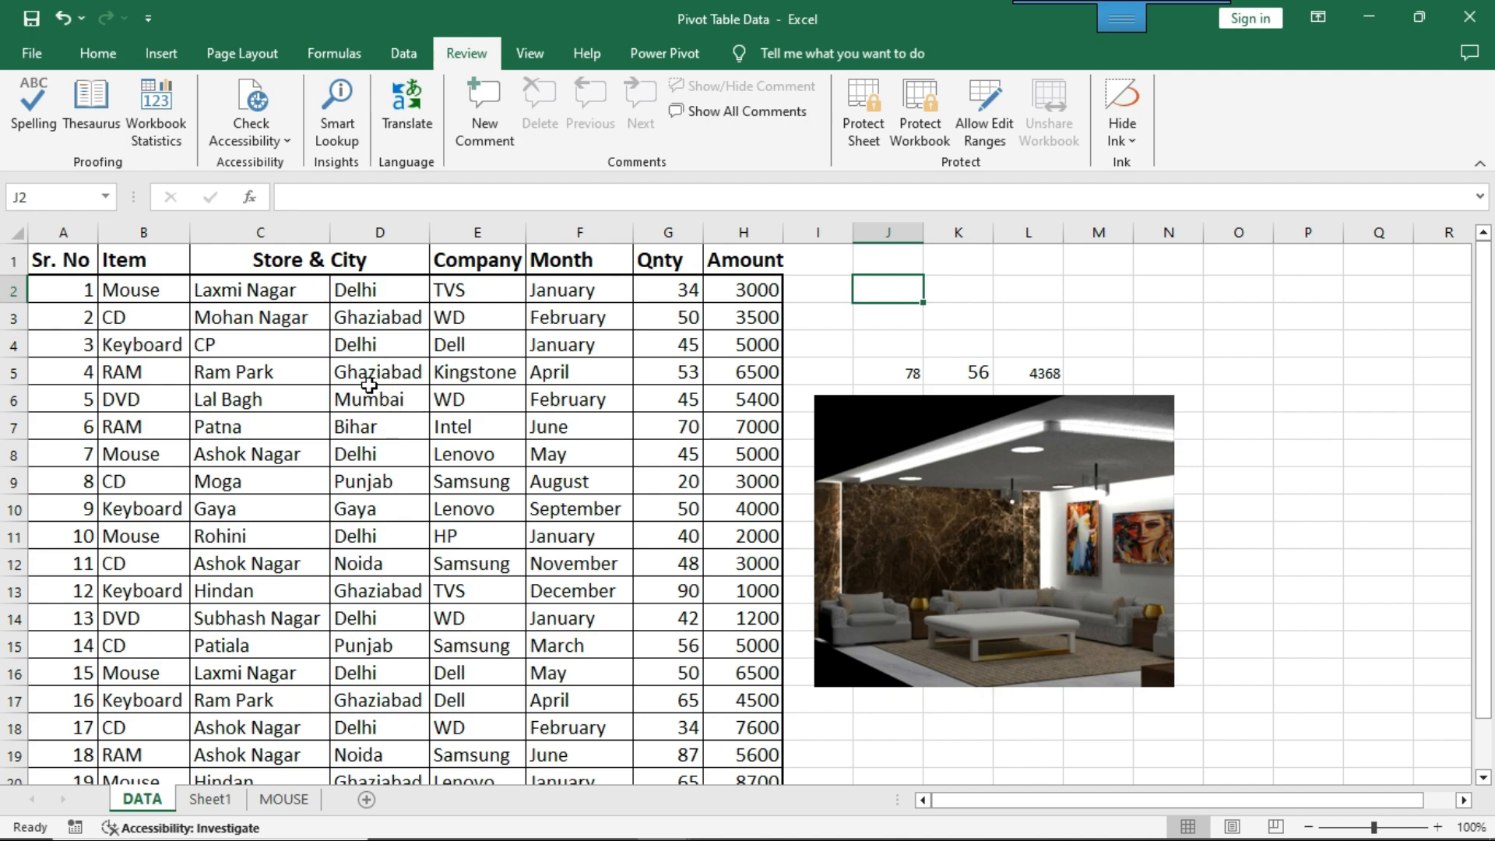
Look up Samsung from cell E9 in the Company column with Smart Lookup, and close the search results.
click(174, 512)
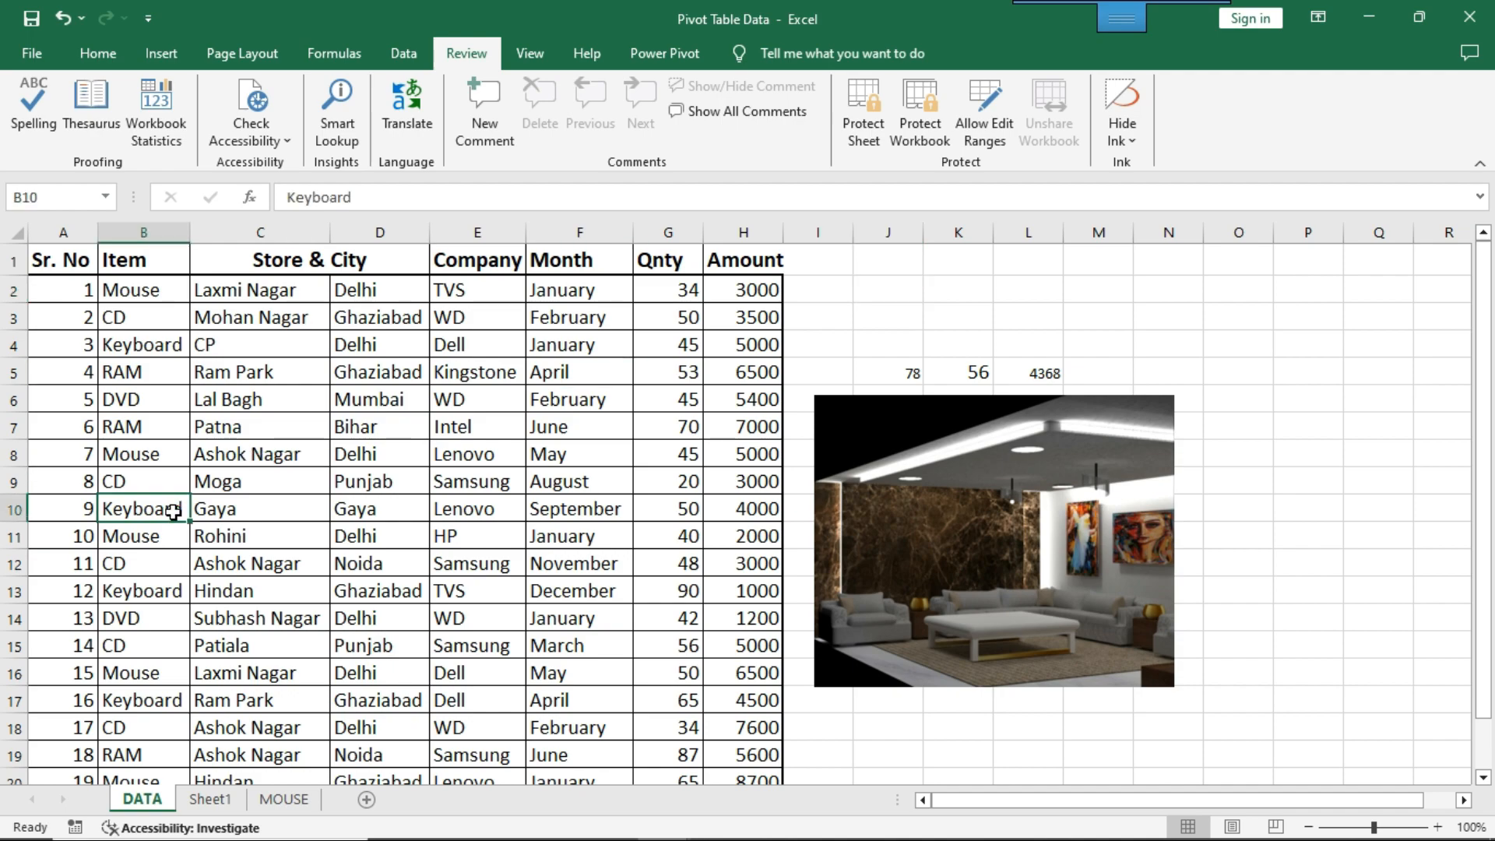
click(488, 486)
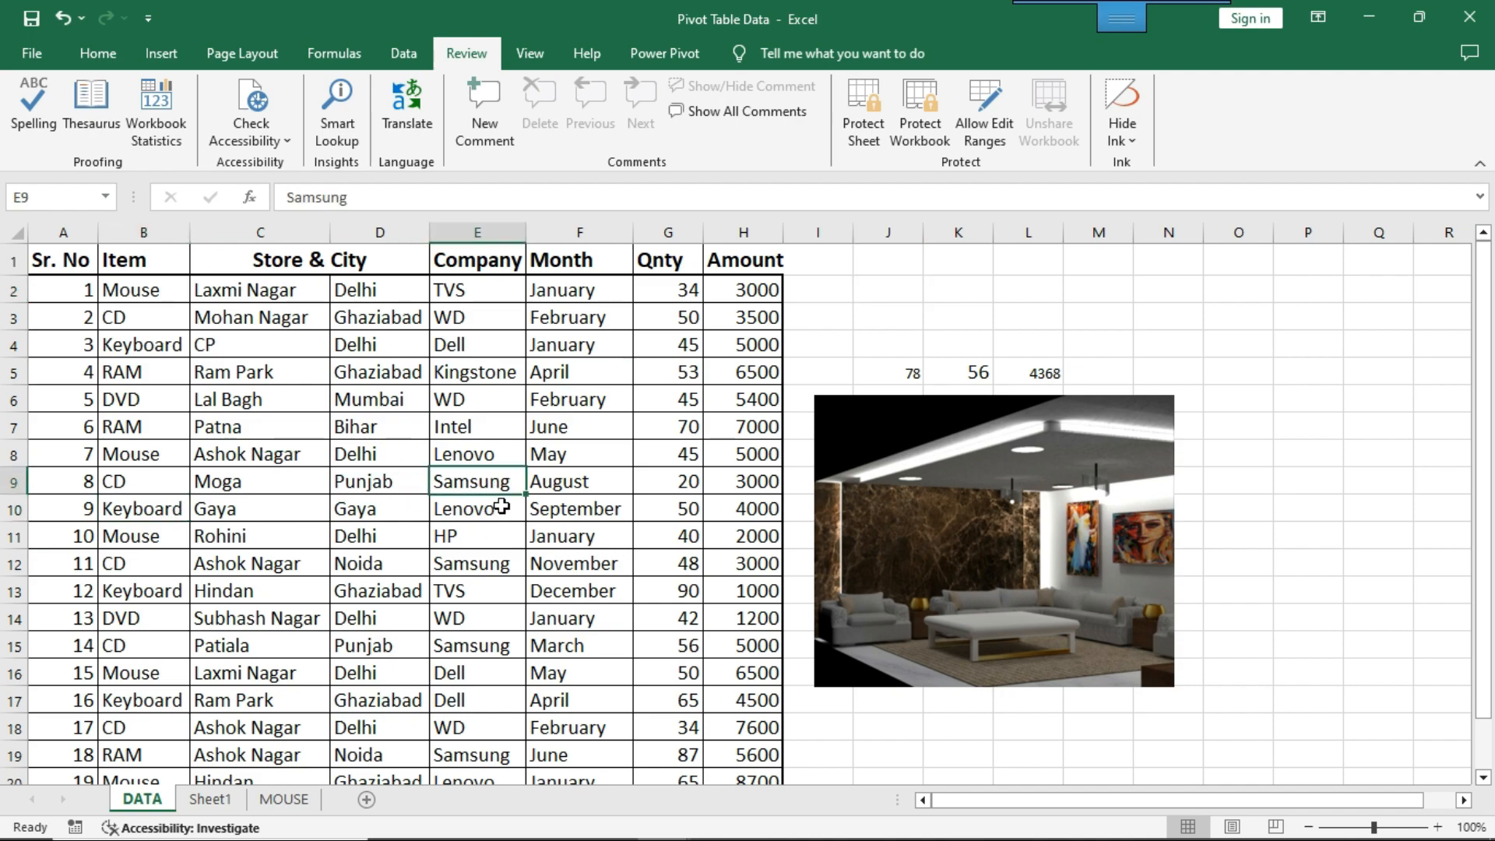
click(337, 117)
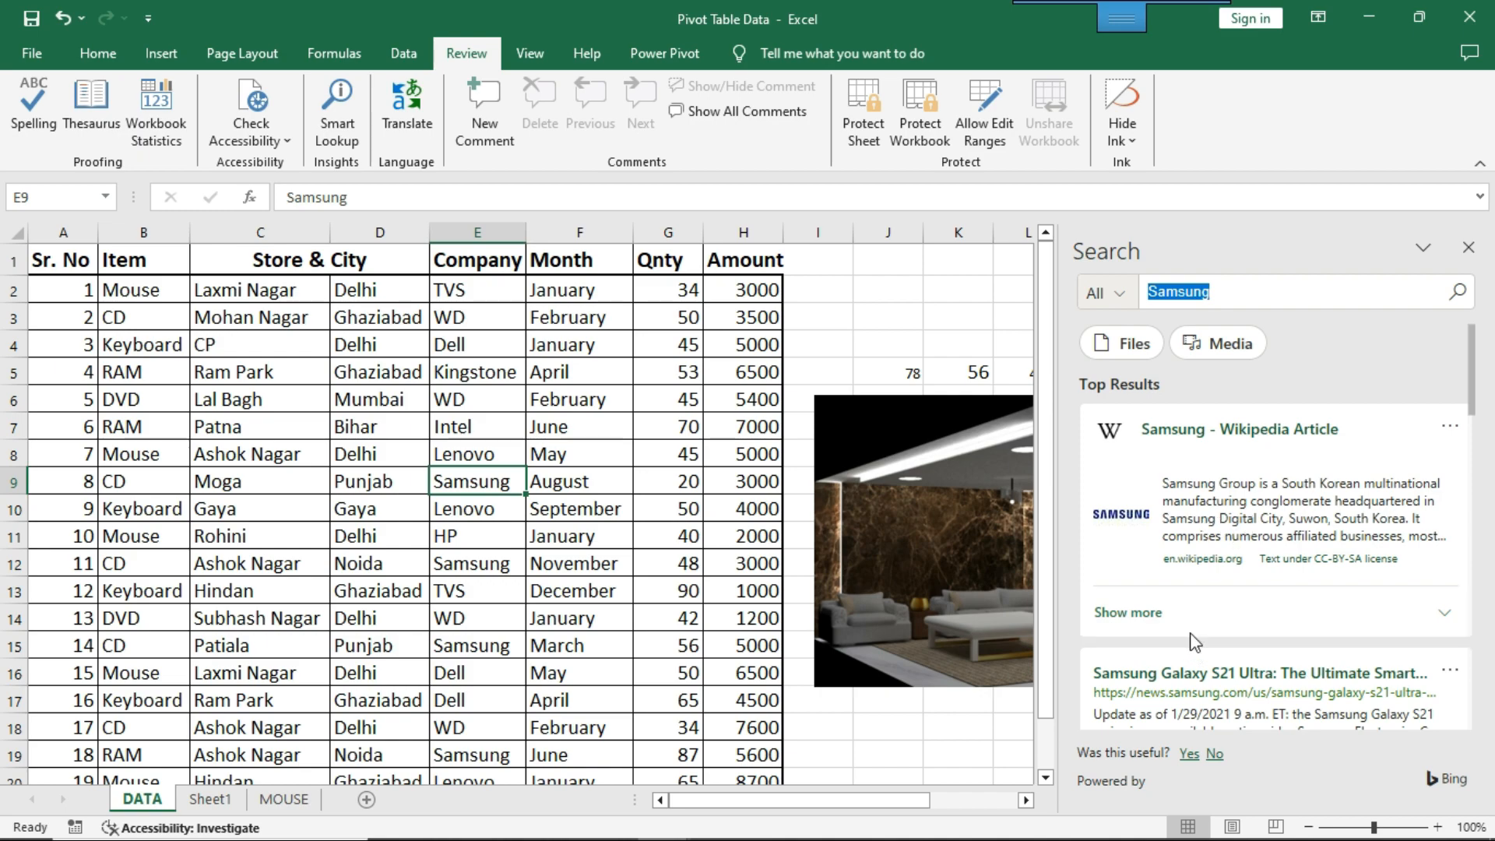
click(1469, 248)
click(900, 294)
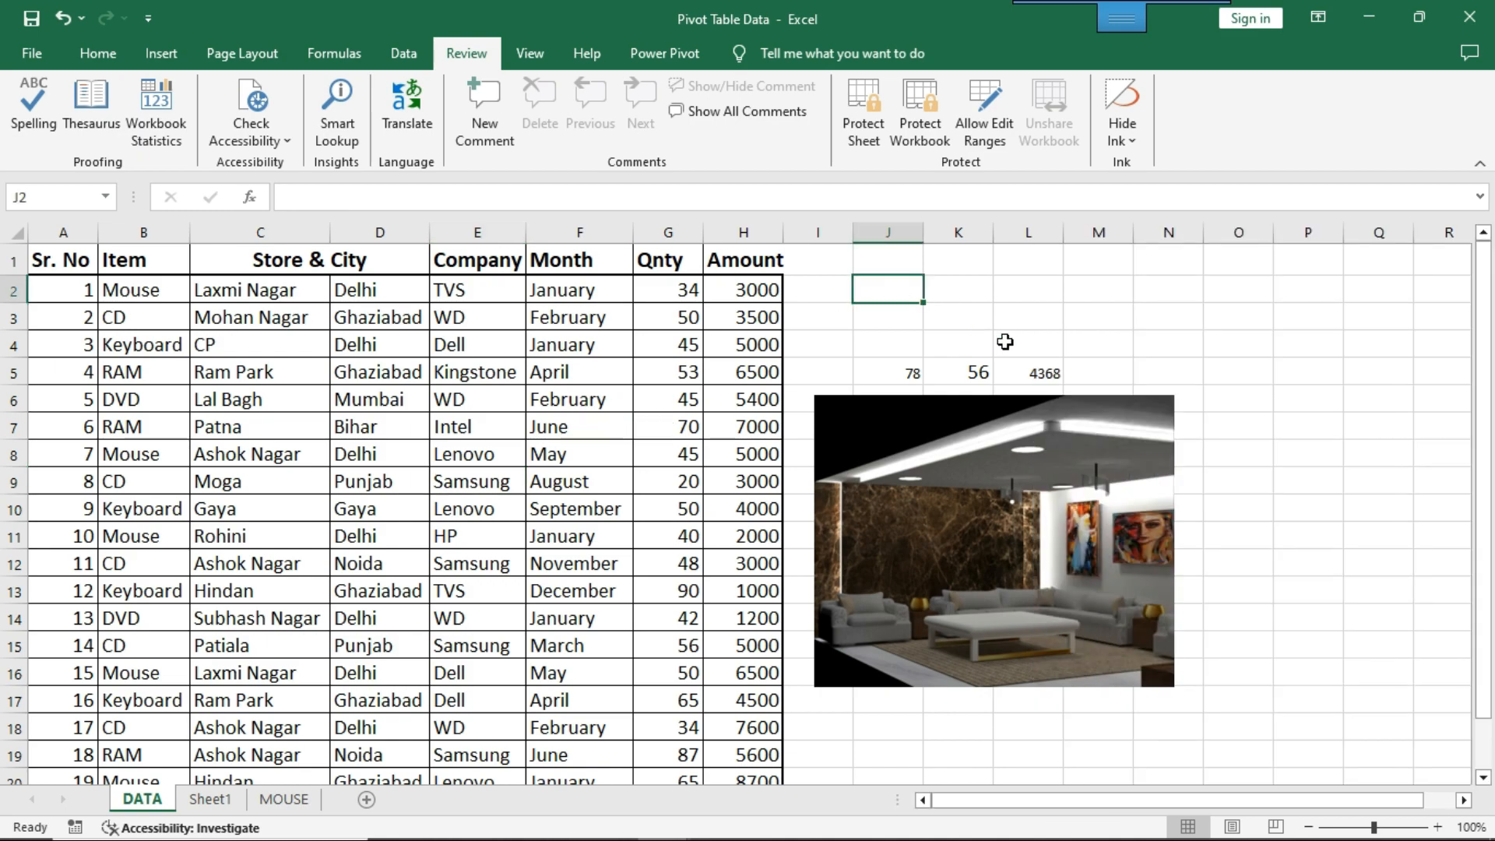
Enter the text "NARENDRA MODI" in the empty cell J2 beside the sales table.
text(n)
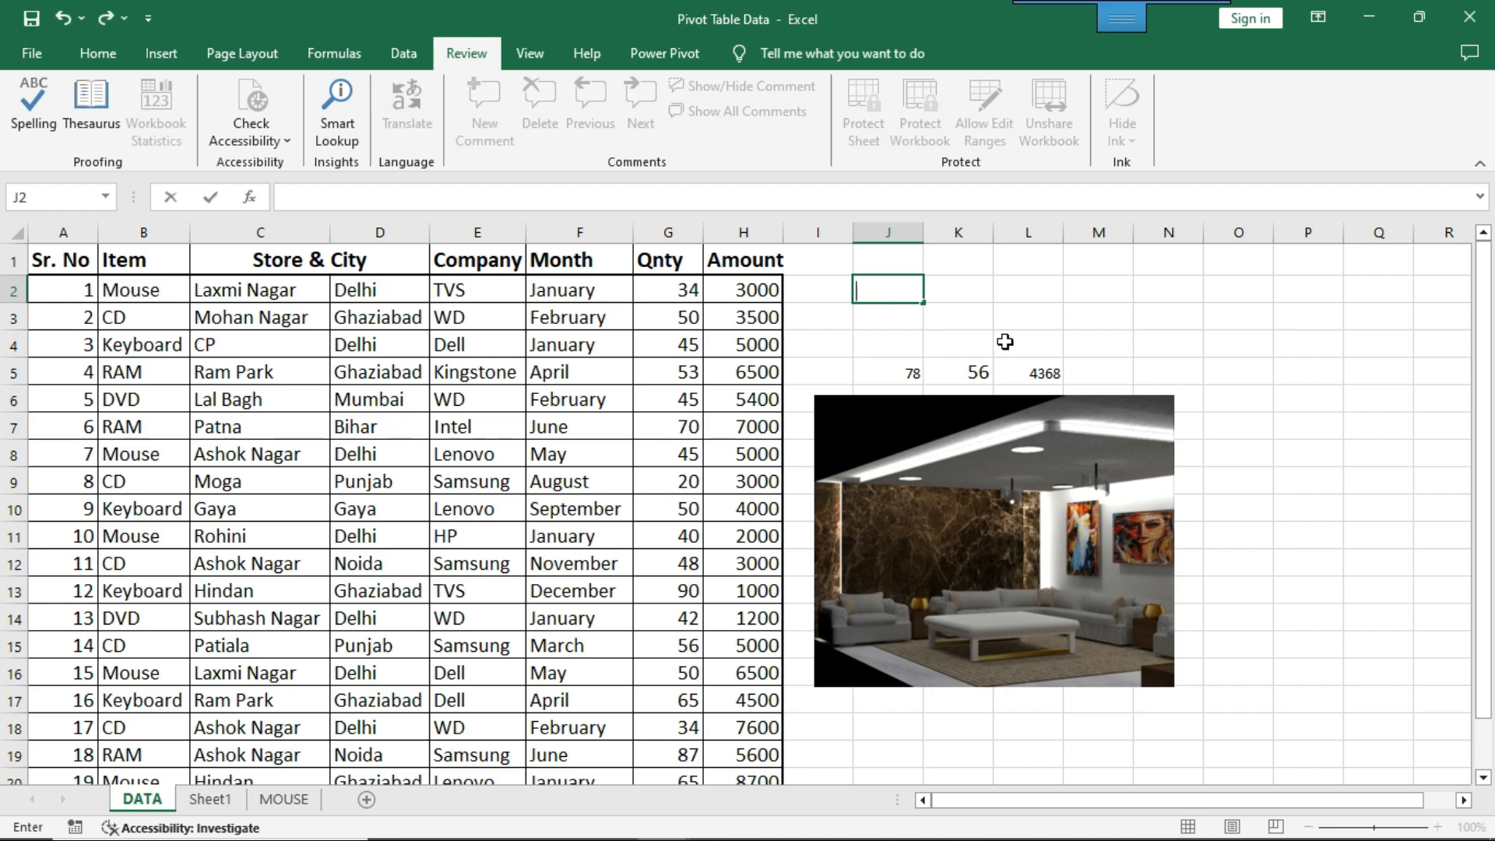
text(NARENDRA NMODI)
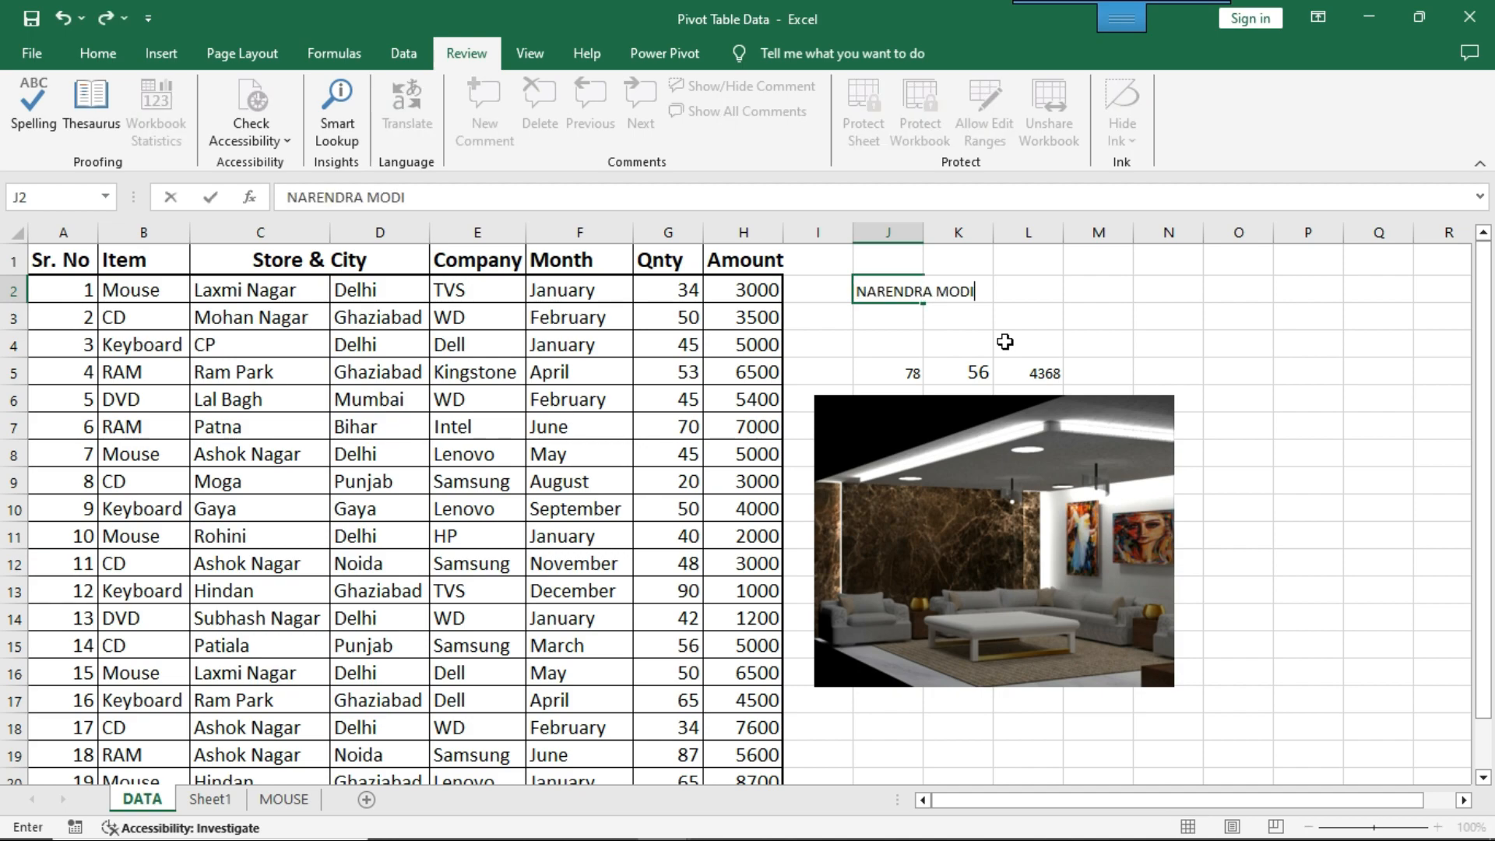
key(Return)
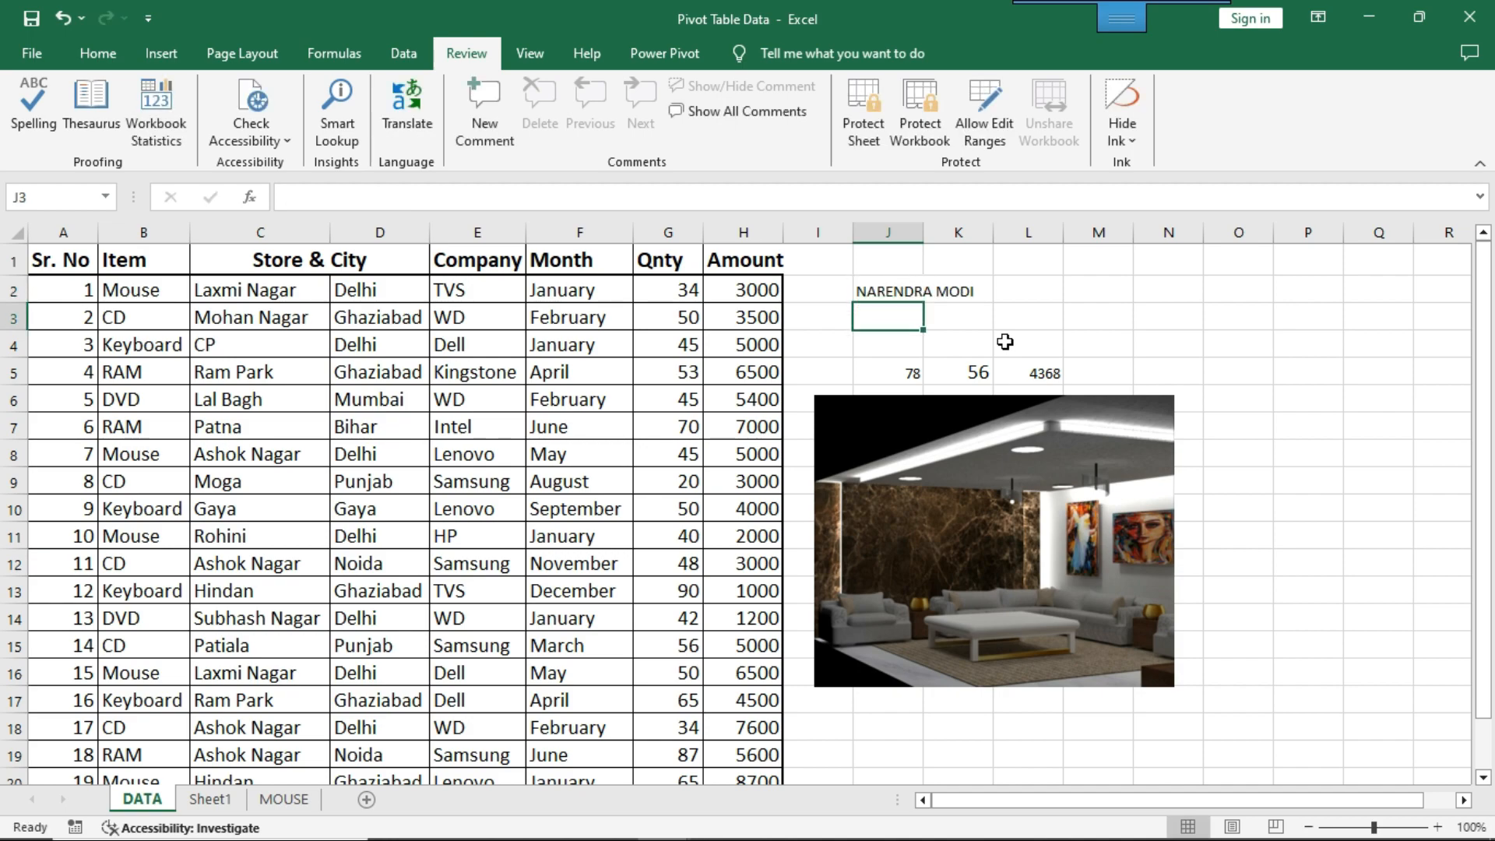
Look up NARENDRA MODI from cell J2 with Smart Lookup, browse the top results, and close the search results.
click(904, 282)
click(337, 117)
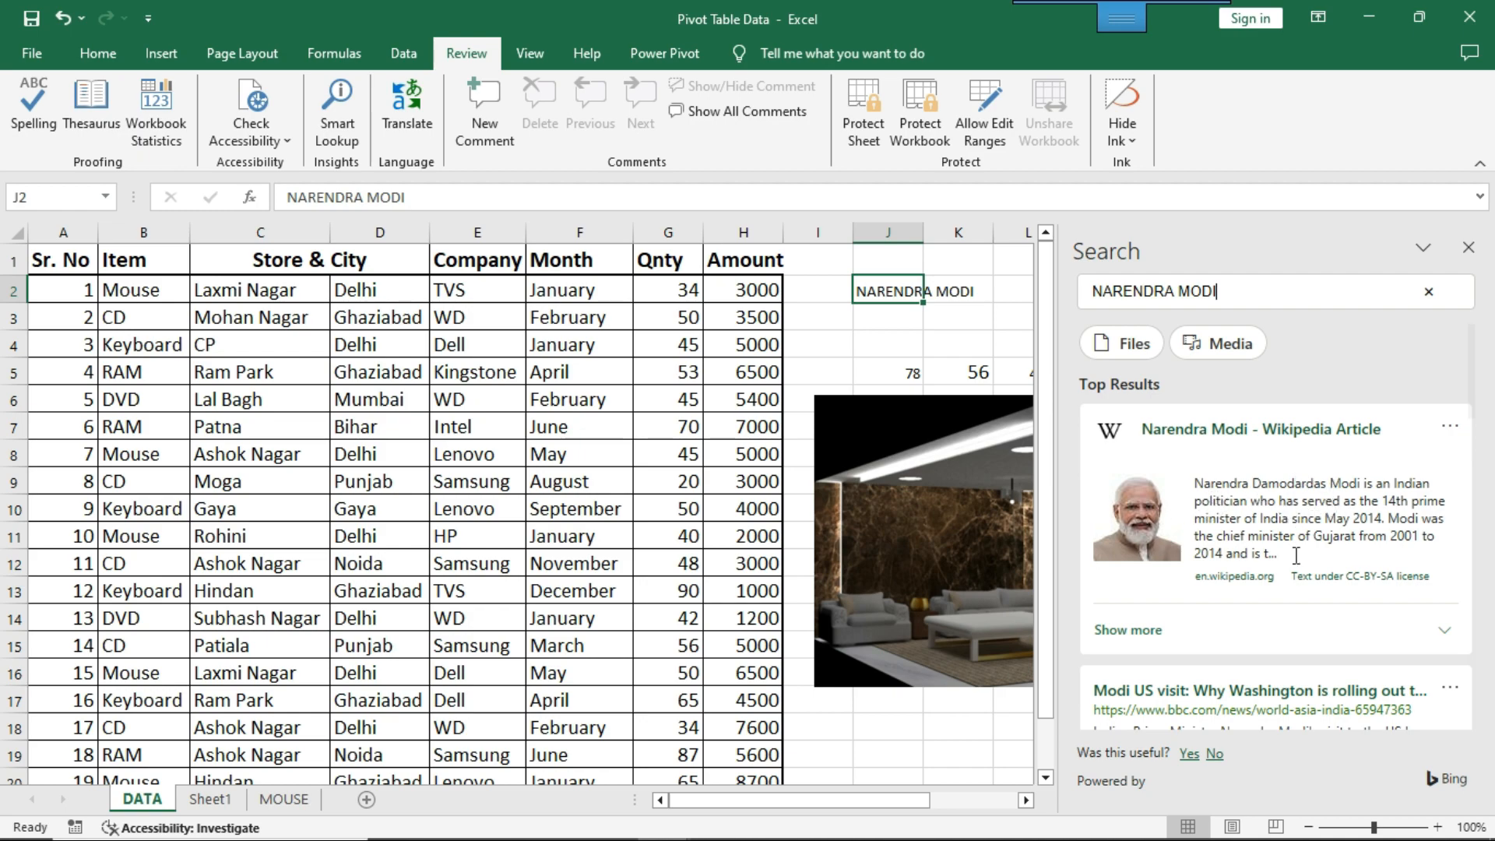
scroll(1334, 600, down, 3)
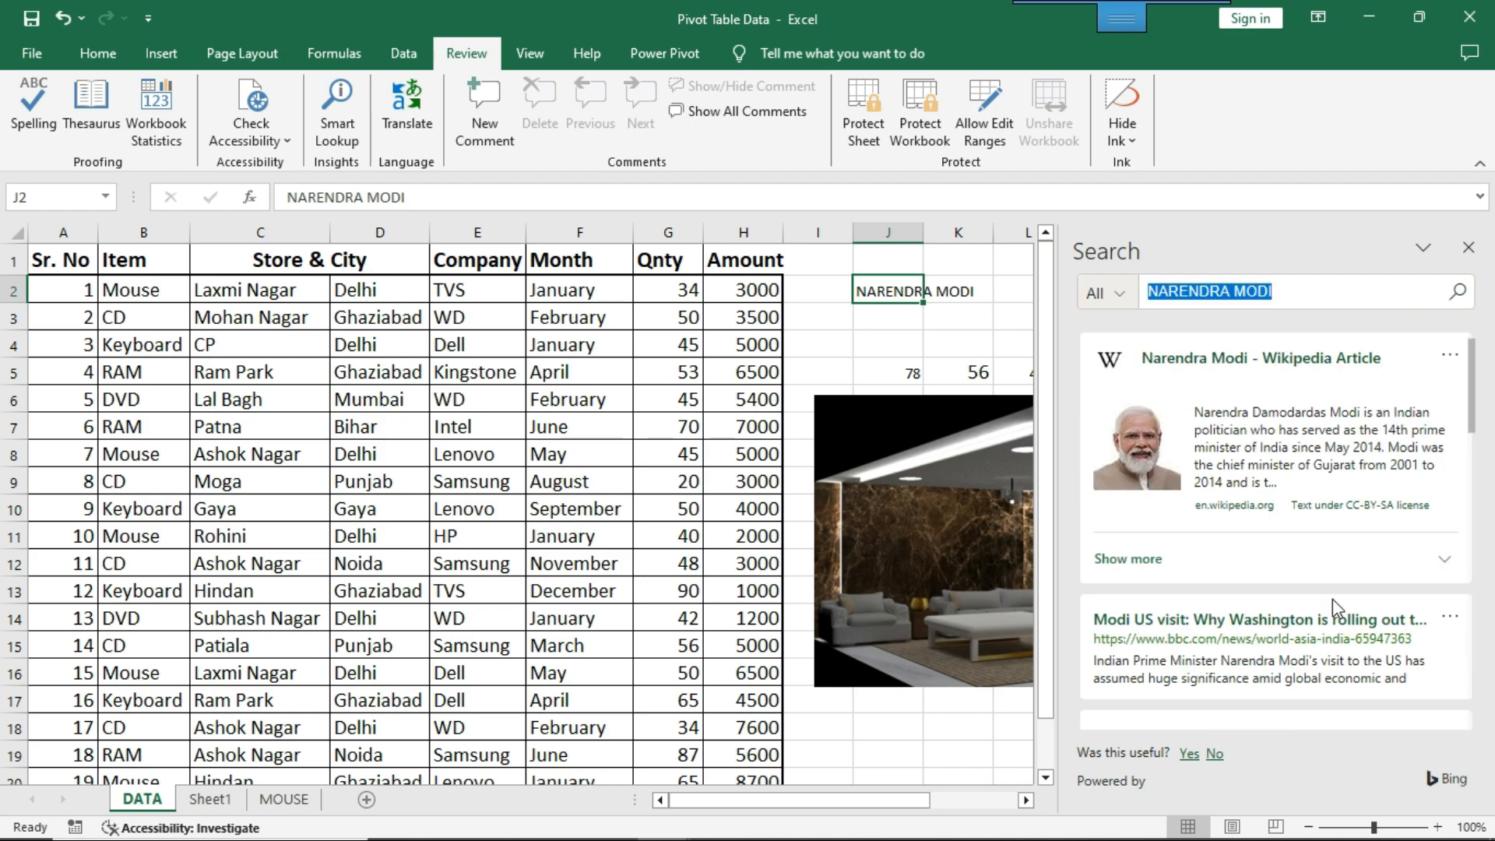
scroll(1333, 600, up, 3)
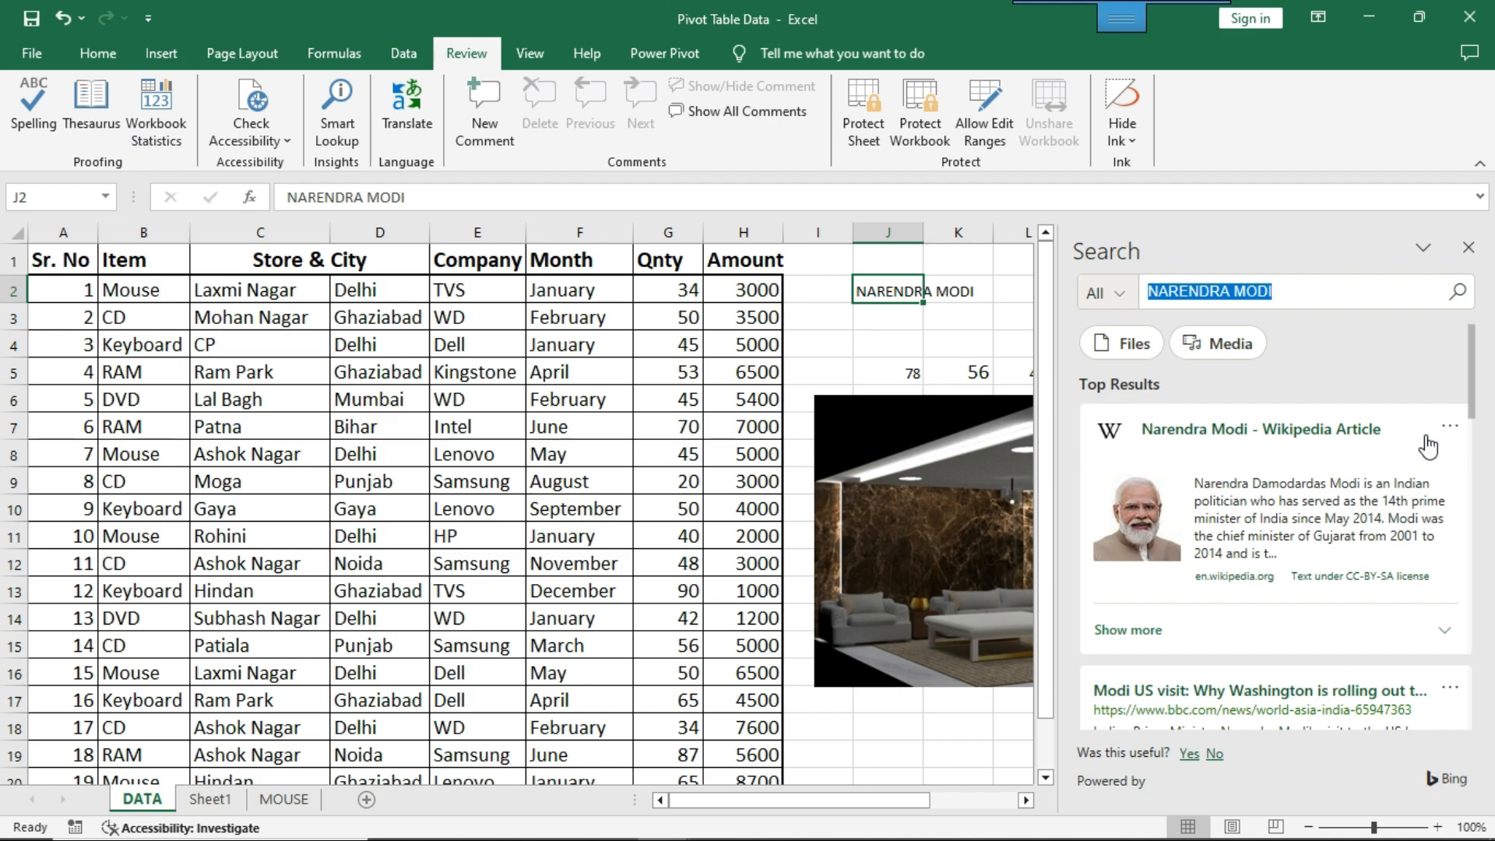
click(1467, 249)
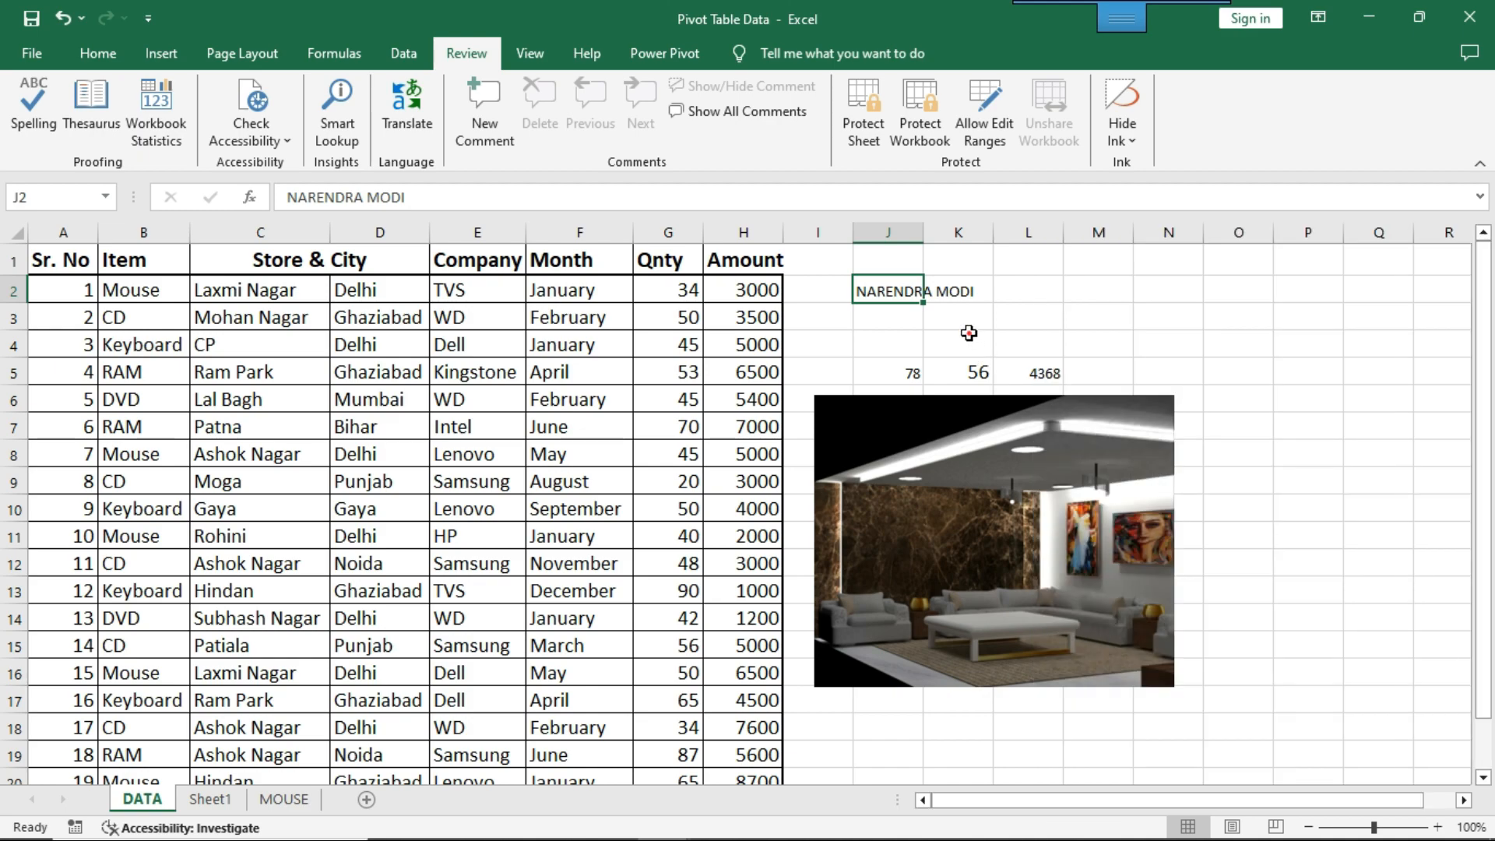
click(969, 335)
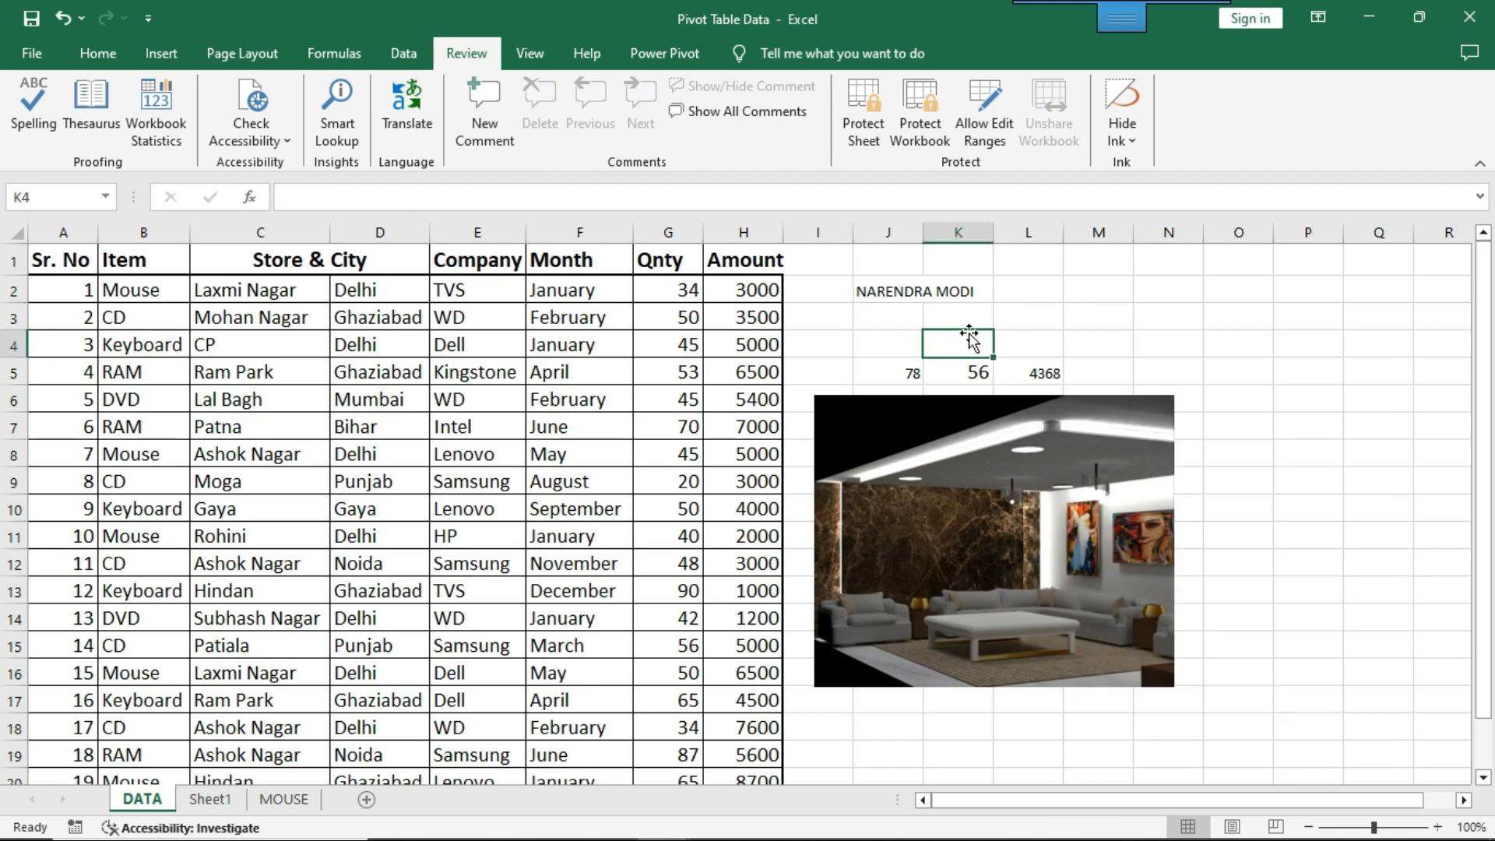